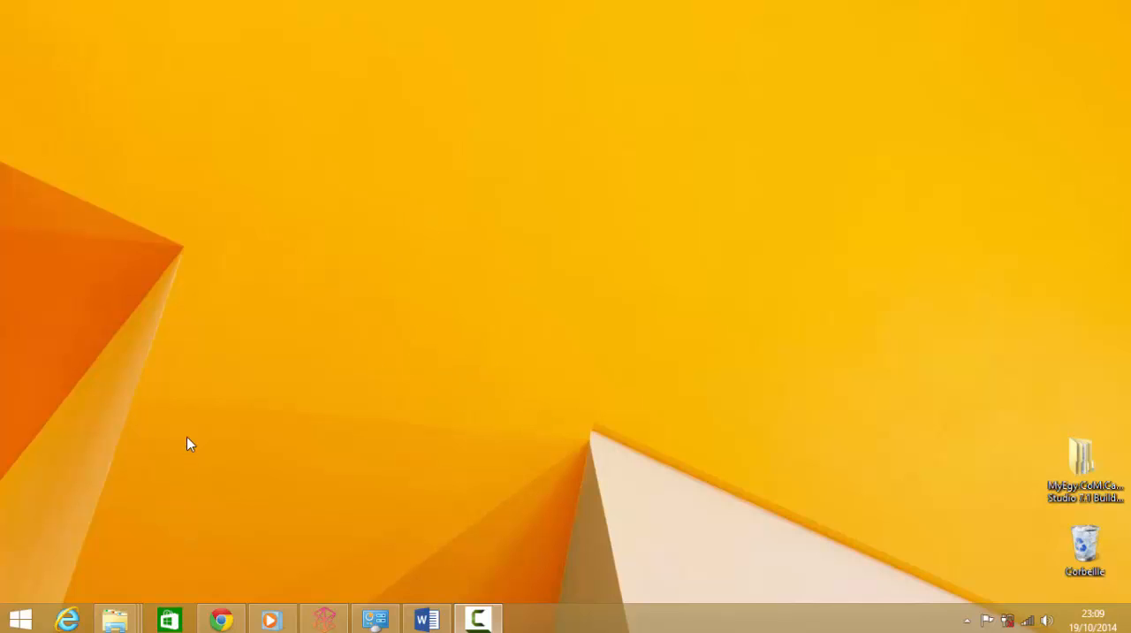
Step: Launch GPS TrackMaker from the Start screen
click(23, 617)
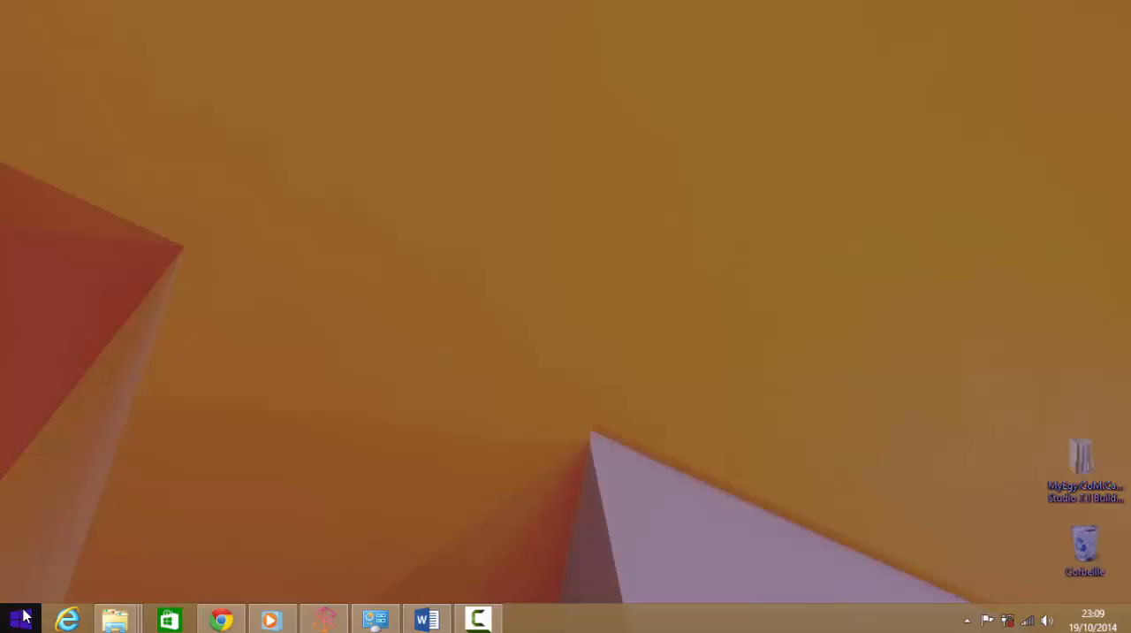
scroll(818, 395, down, 5)
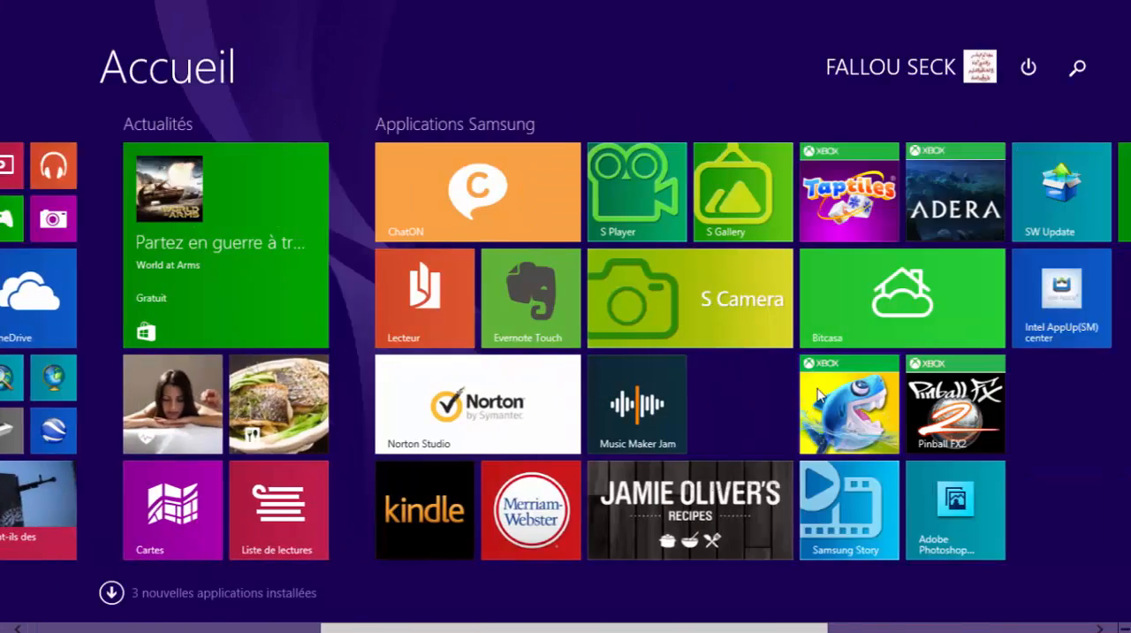
scroll(819, 395, down, 5)
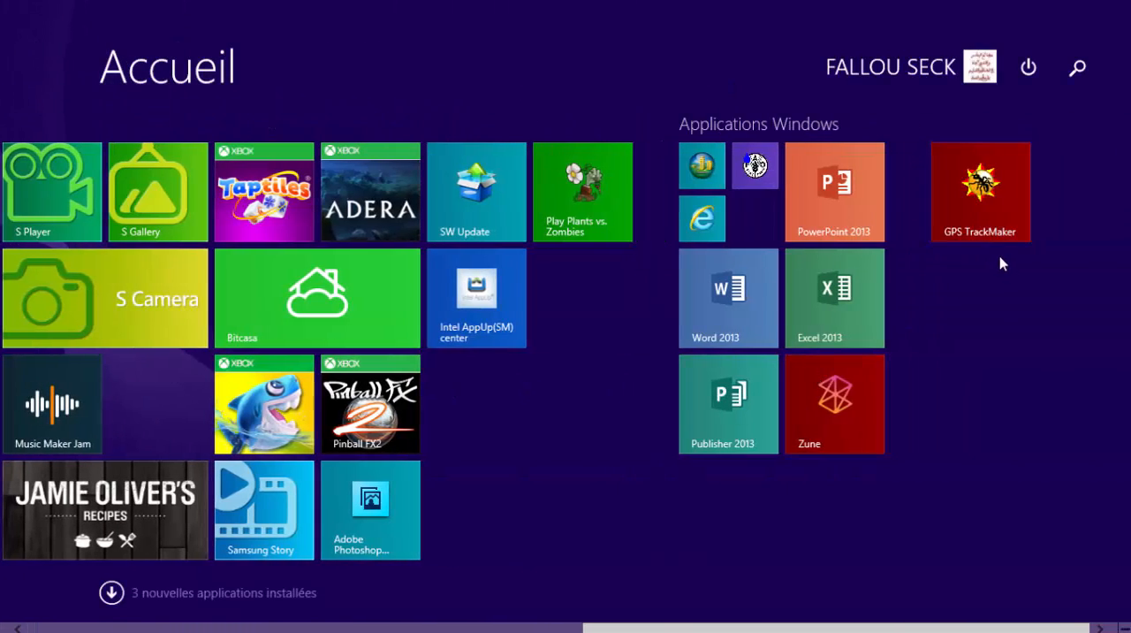
click(984, 215)
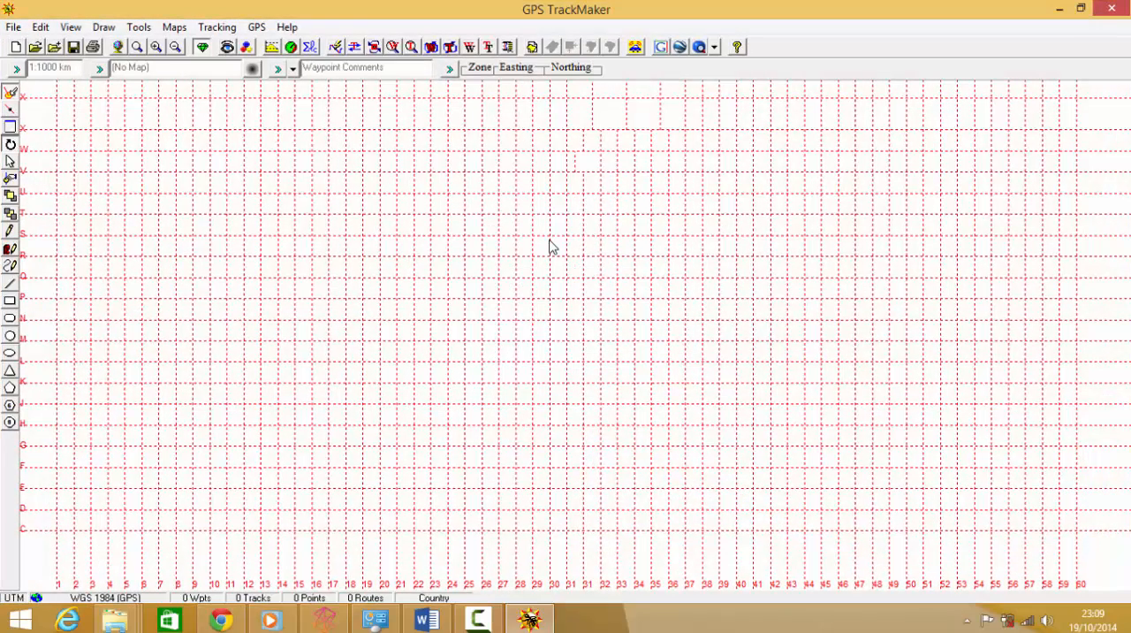
Step: Open the waypoint file Waypoints_18-OCT-14.gpx from the Cours SIG 2014 folder
click(35, 49)
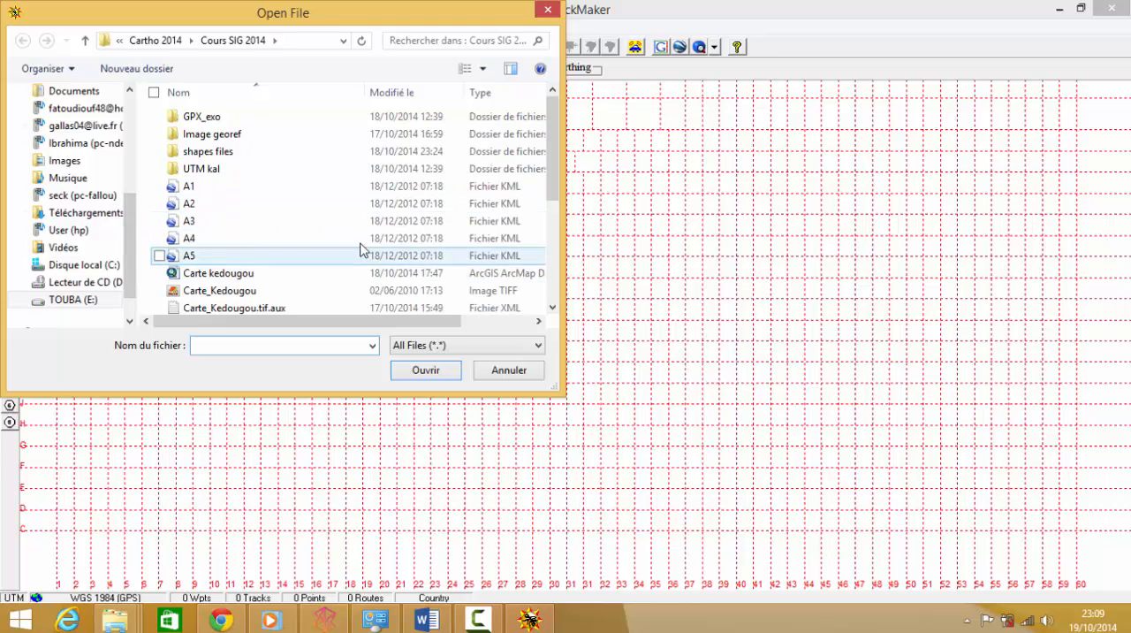
drag(551, 179, 540, 242)
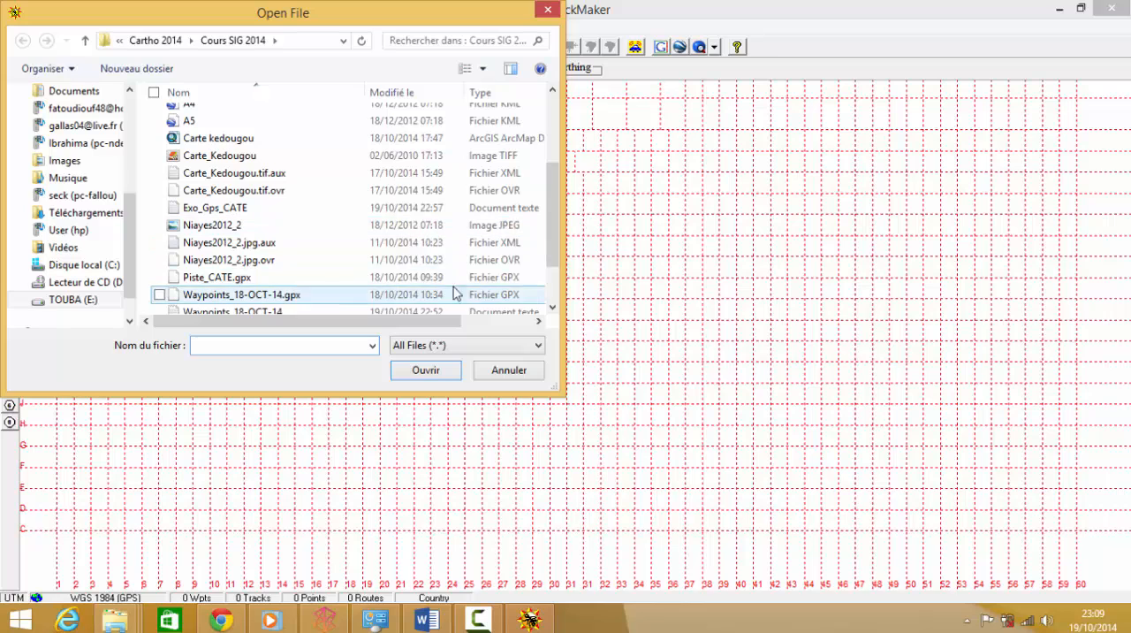
scroll(551, 250, down, 2)
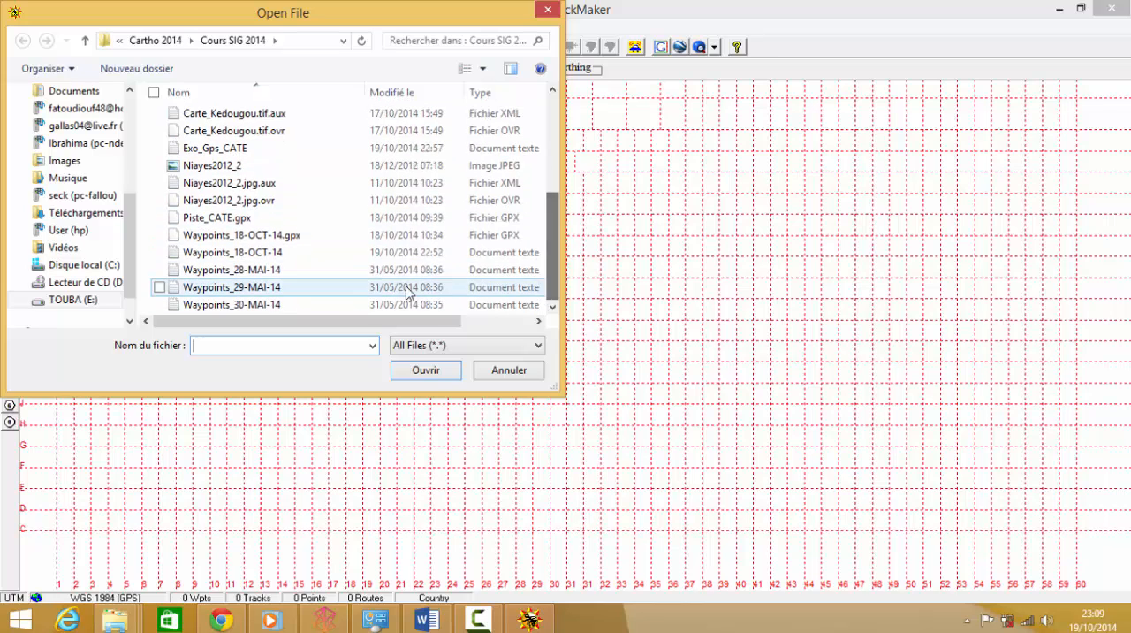
click(389, 235)
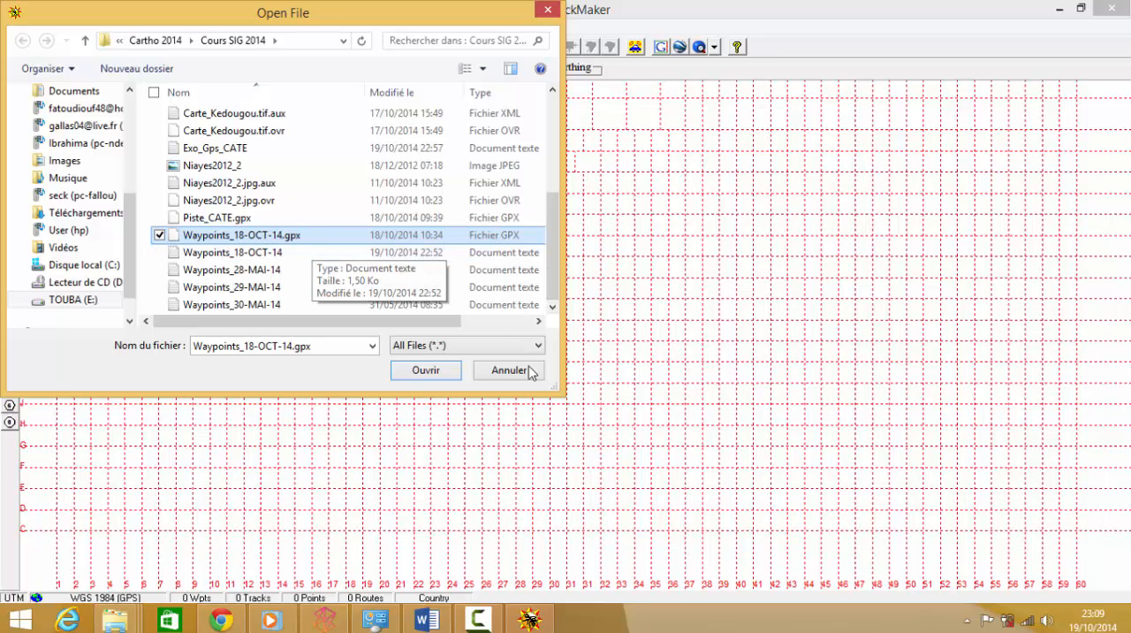
click(425, 370)
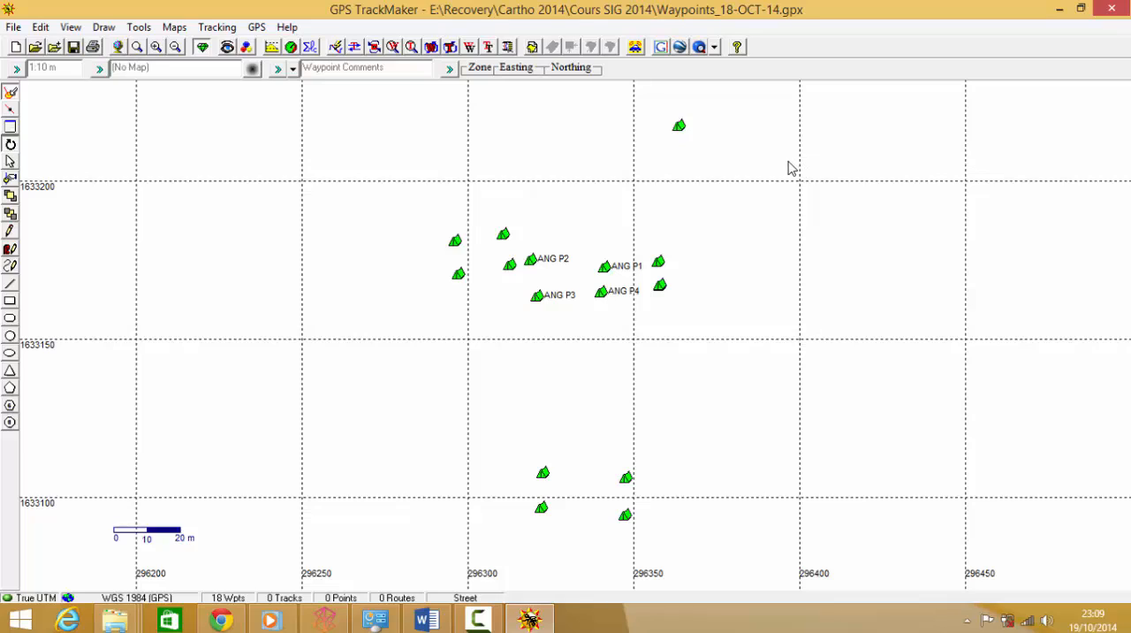
Step: Open the CLASSE BAN waypoint's properties to inspect them, then close the dialog
click(679, 125)
mouse_move(680, 127)
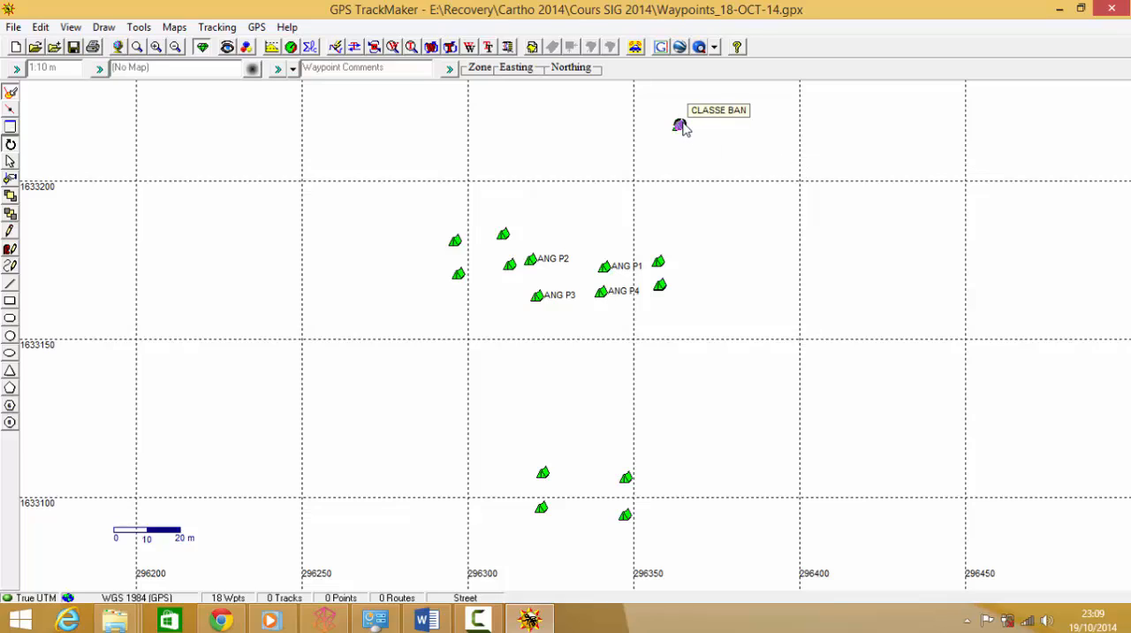
double_click(681, 126)
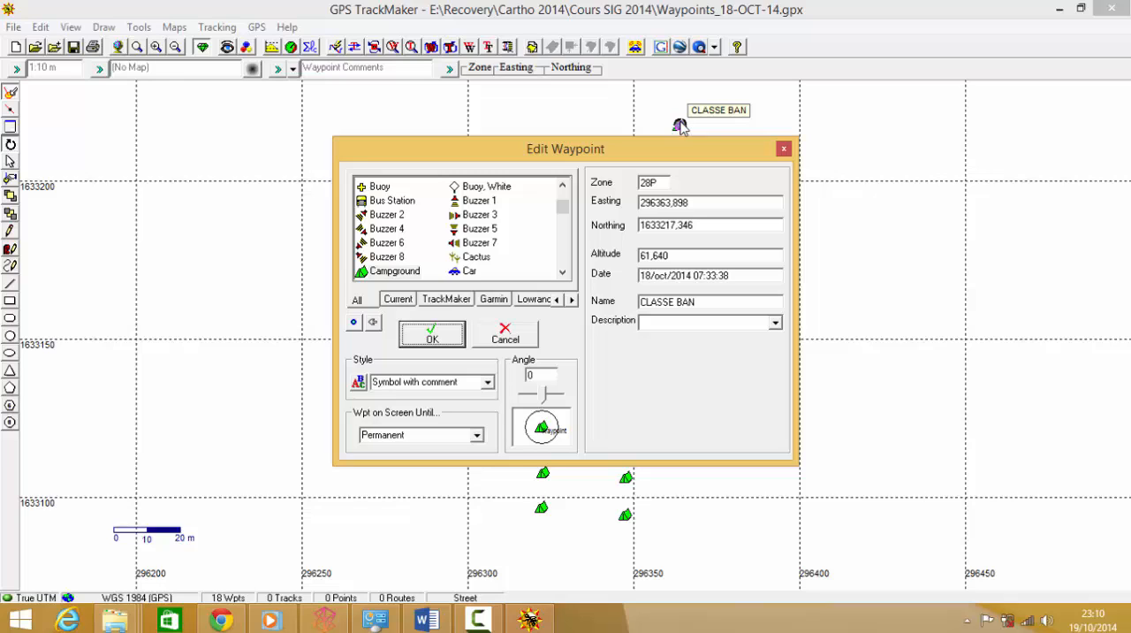
click(784, 149)
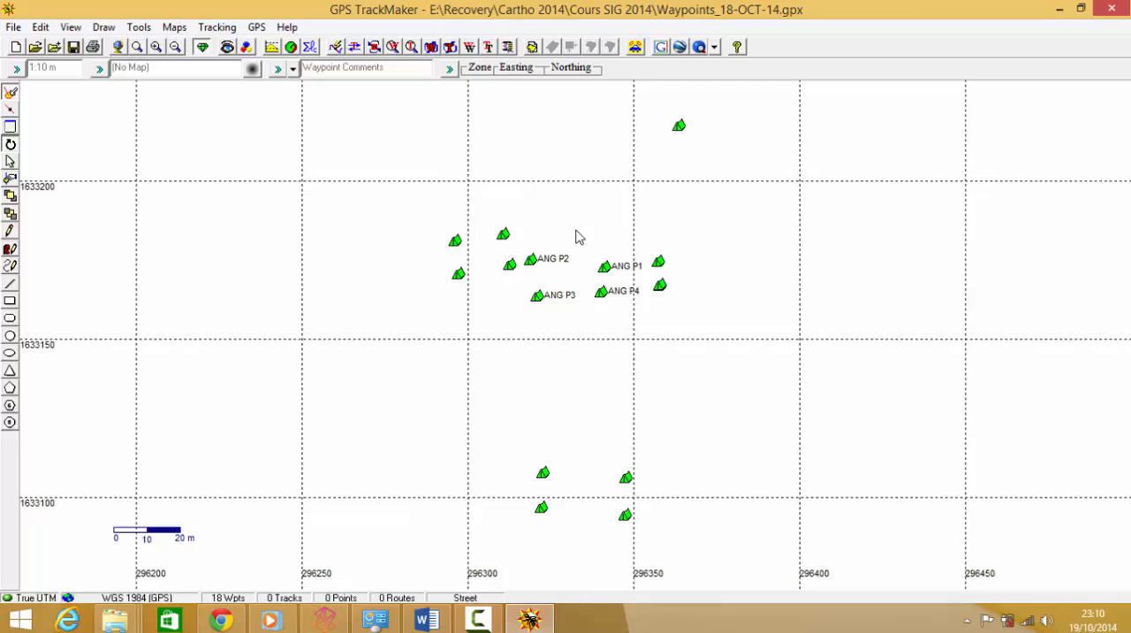
Step: Save the waypoints as Waypoints_18-OCT-14 in GPS TrackMaker Text Format (*.txt), replacing the existing file
click(175, 181)
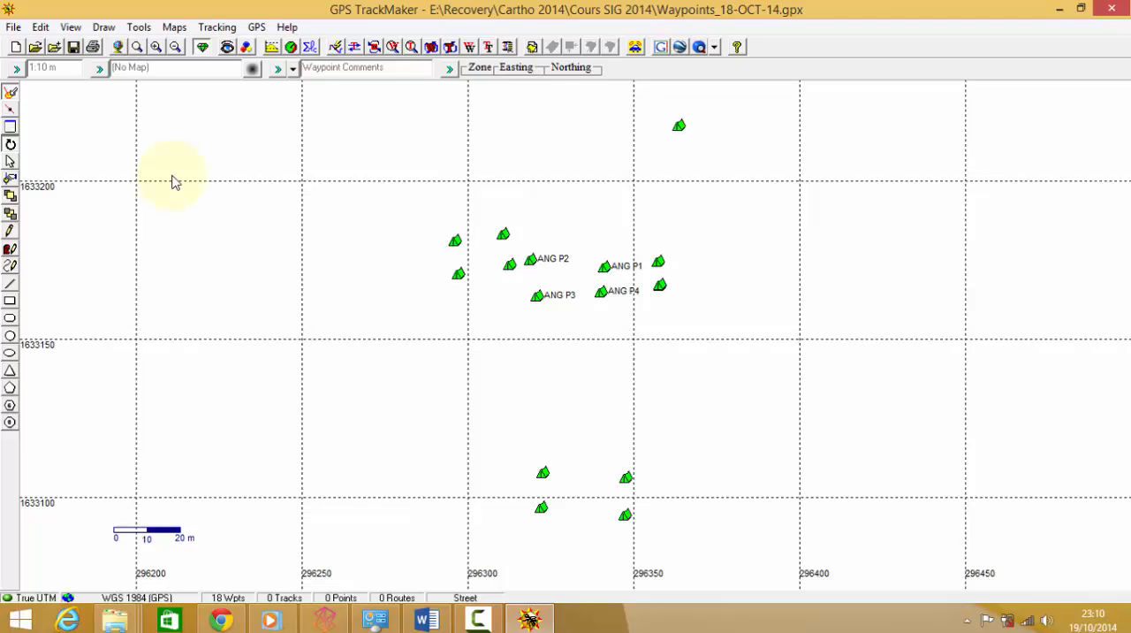
click(11, 27)
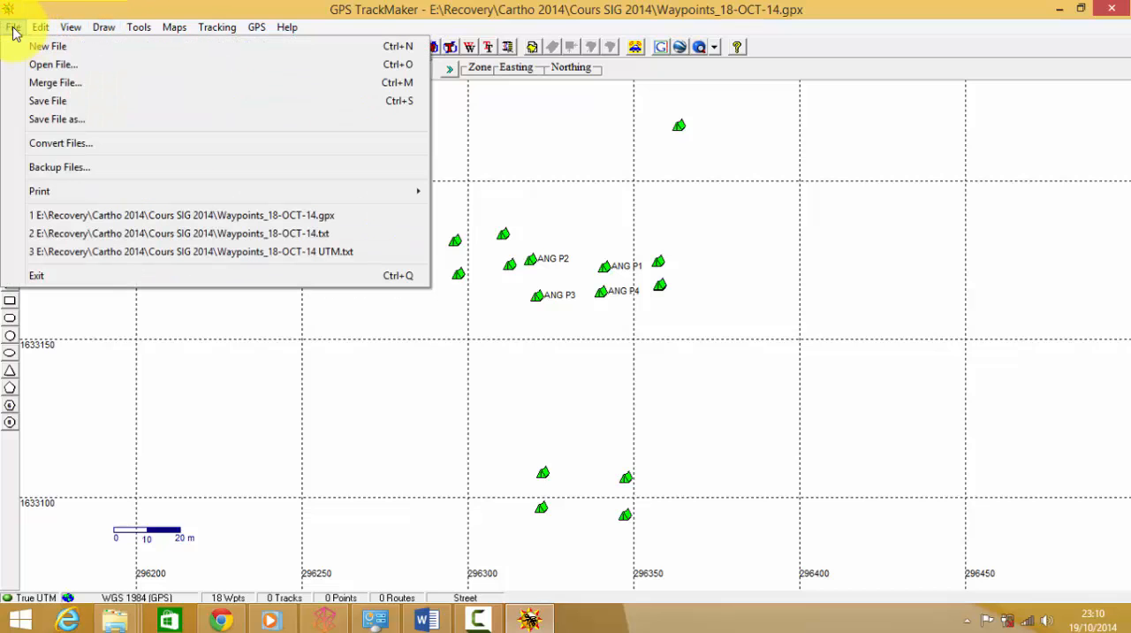
click(104, 120)
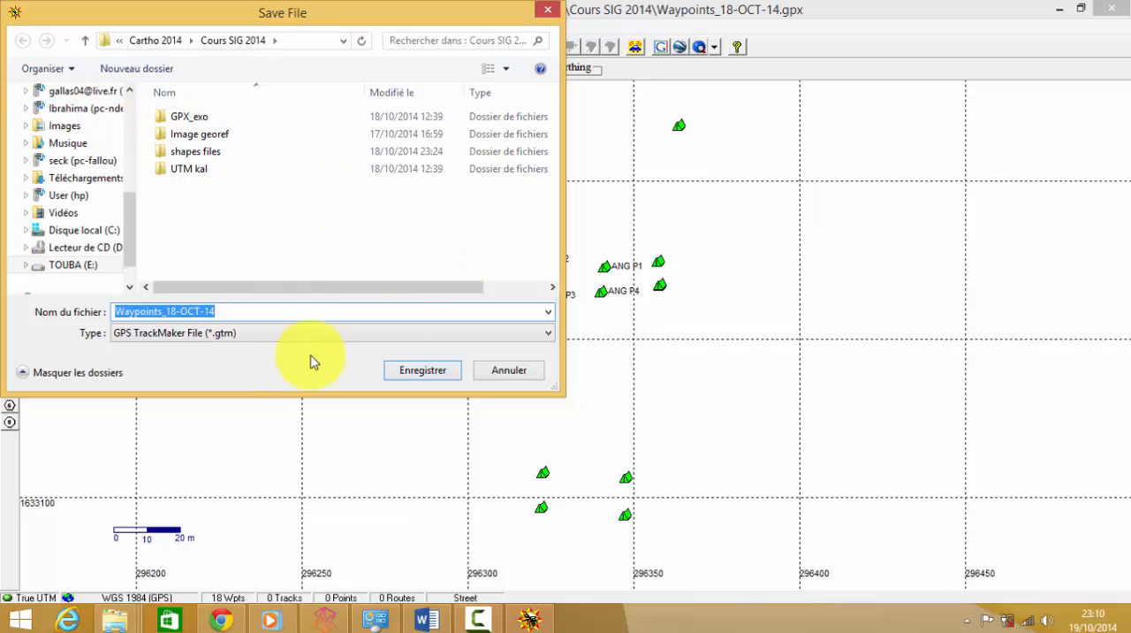
click(224, 334)
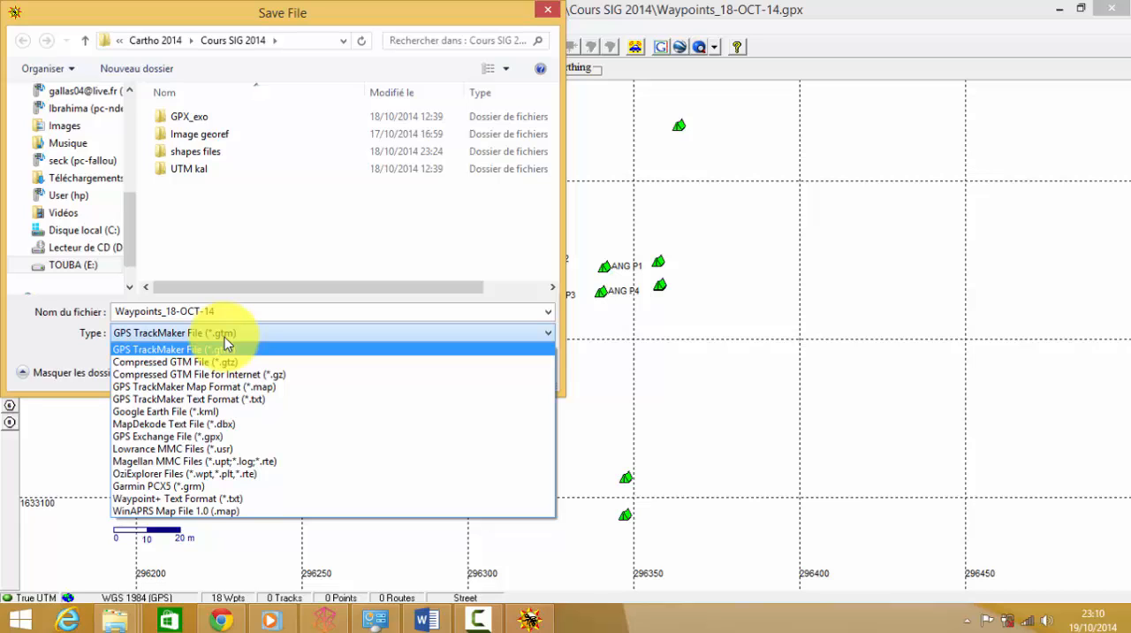
click(227, 402)
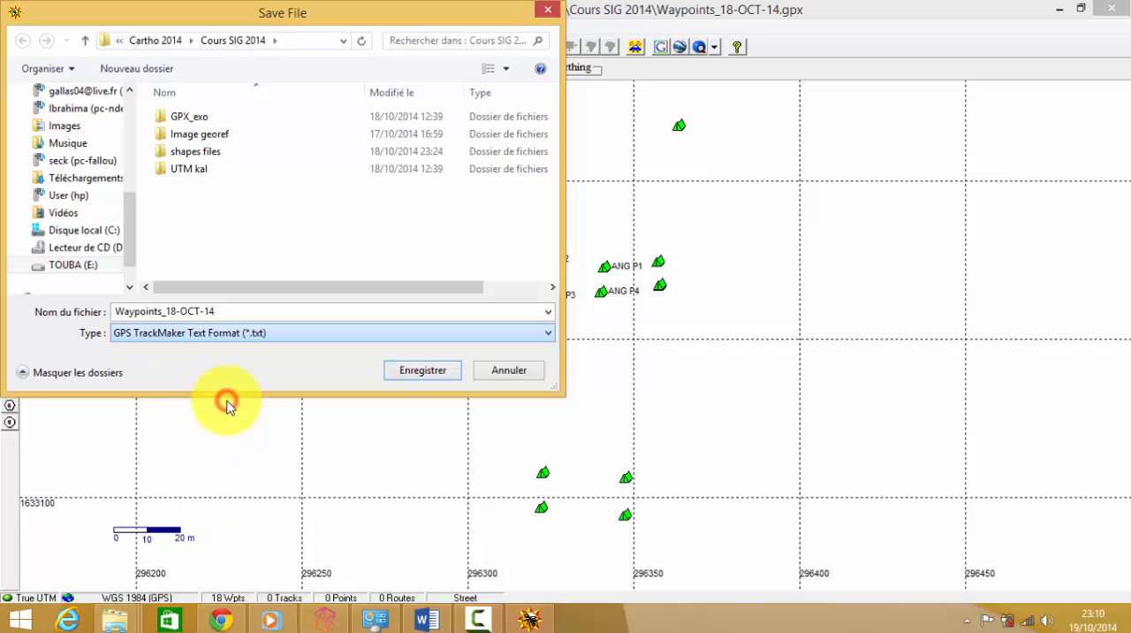
click(424, 370)
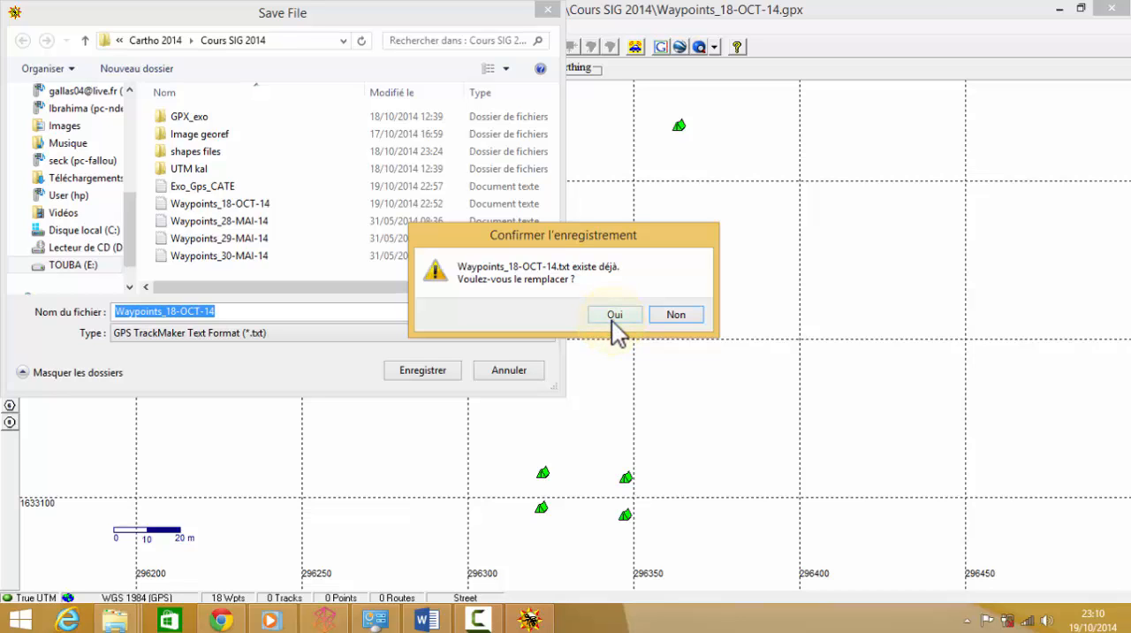
click(612, 318)
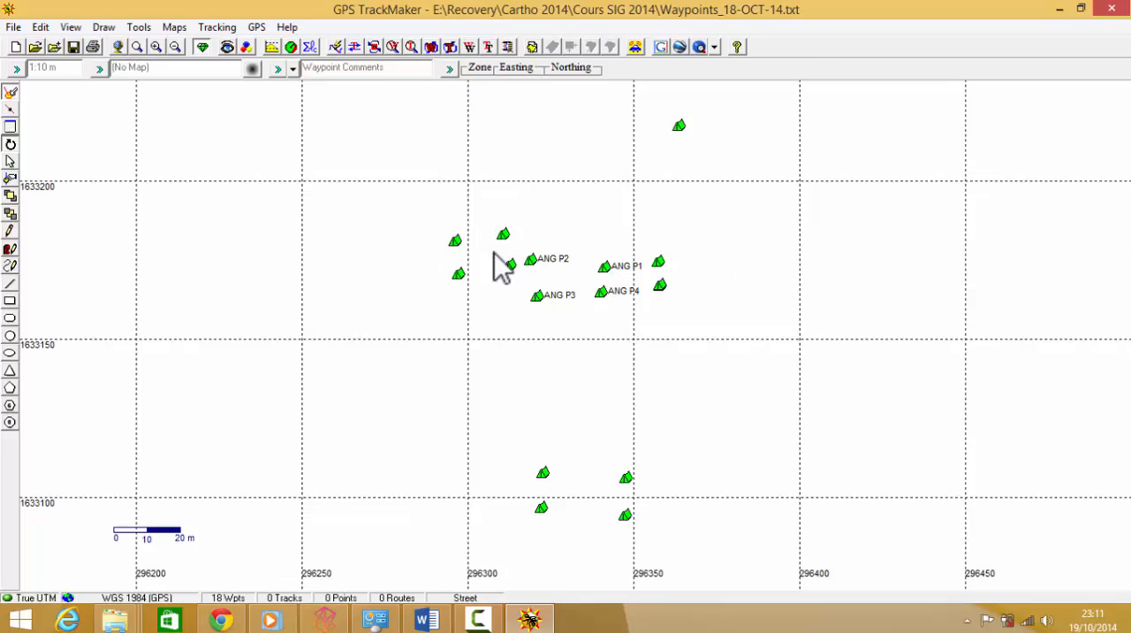
Step: Minimize GPS TrackMaker and launch Excel 2013 from the Start screen
click(1063, 11)
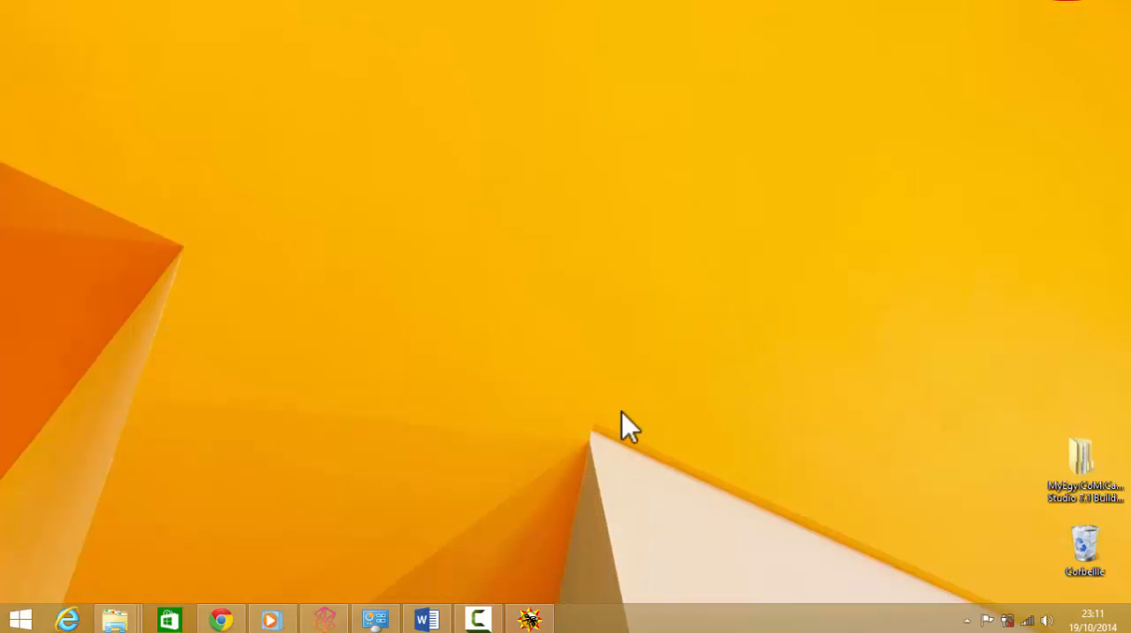
click(19, 619)
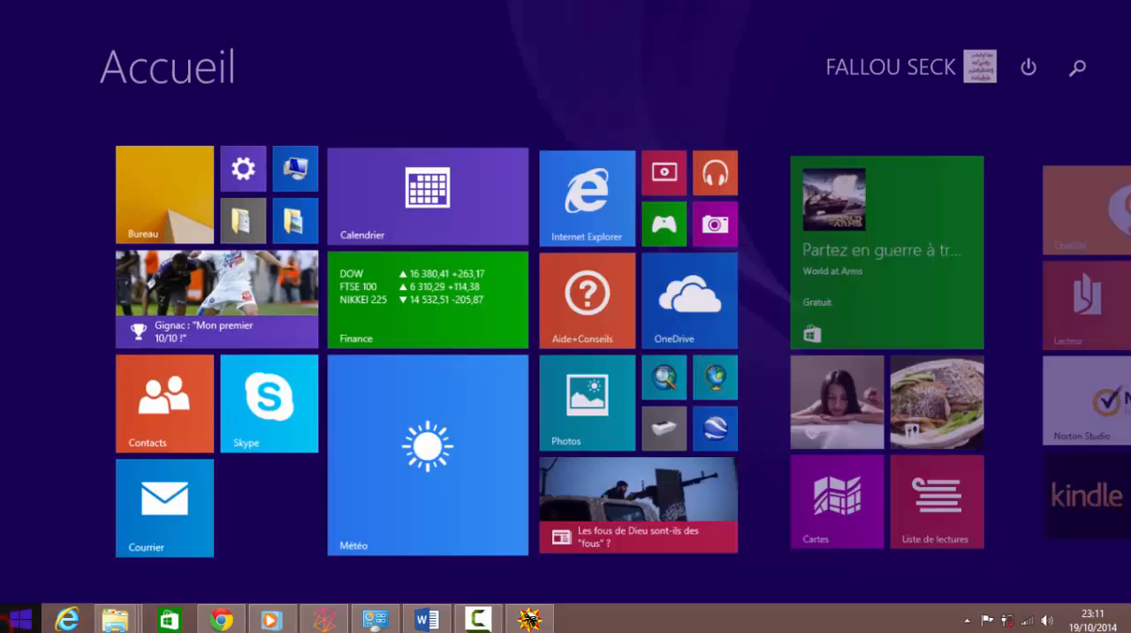
scroll(857, 453, down, 5)
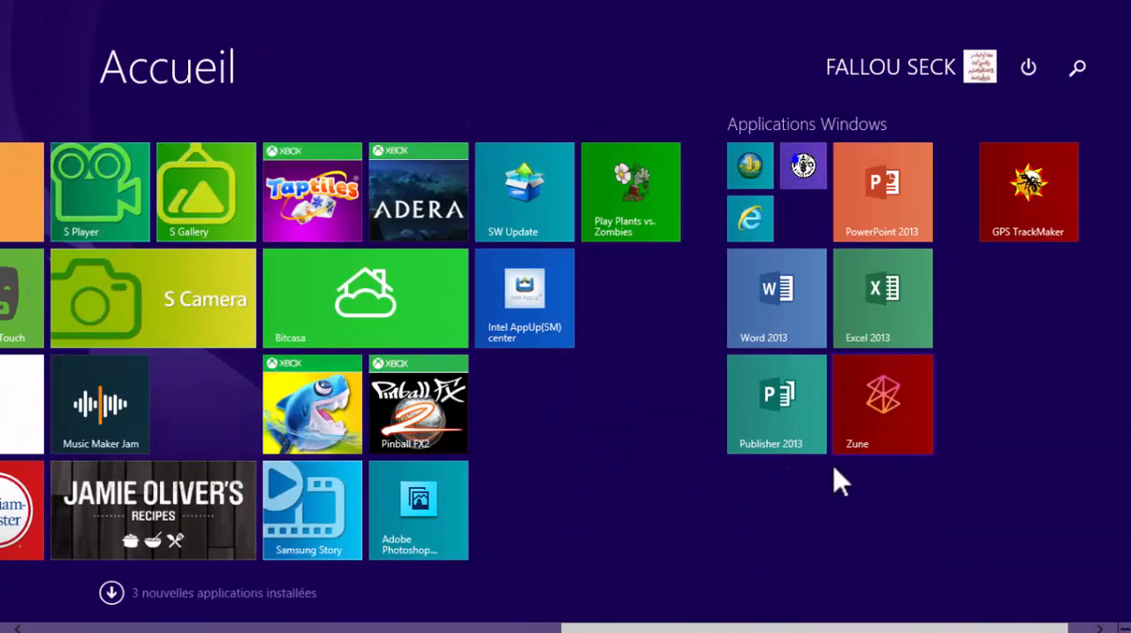
click(879, 306)
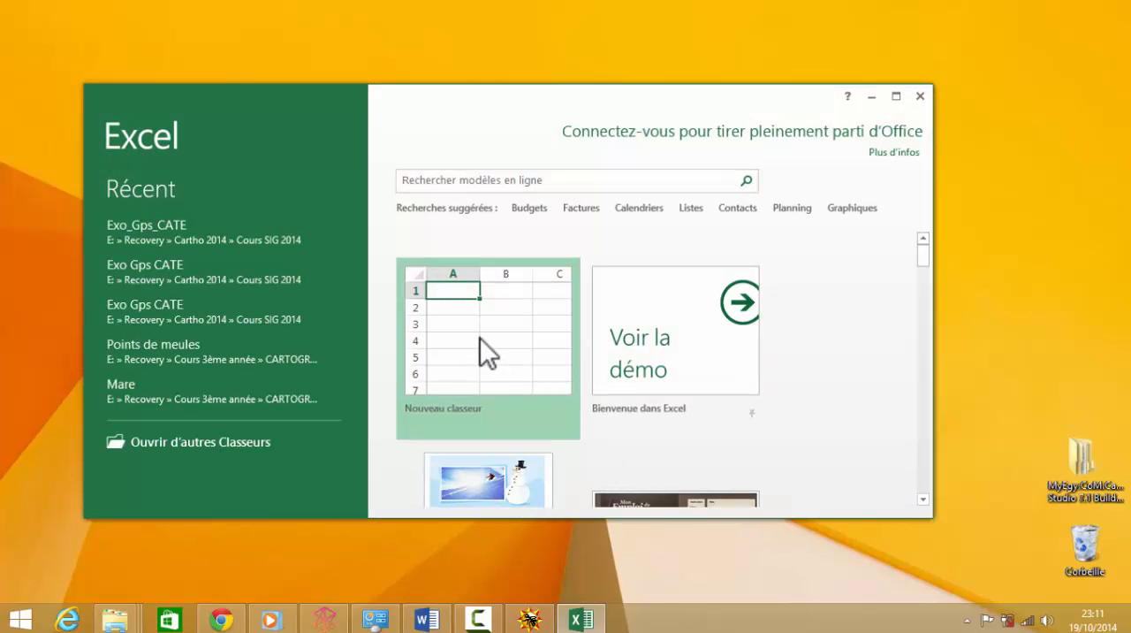
Step: Create a new blank workbook and maximize its window
click(480, 338)
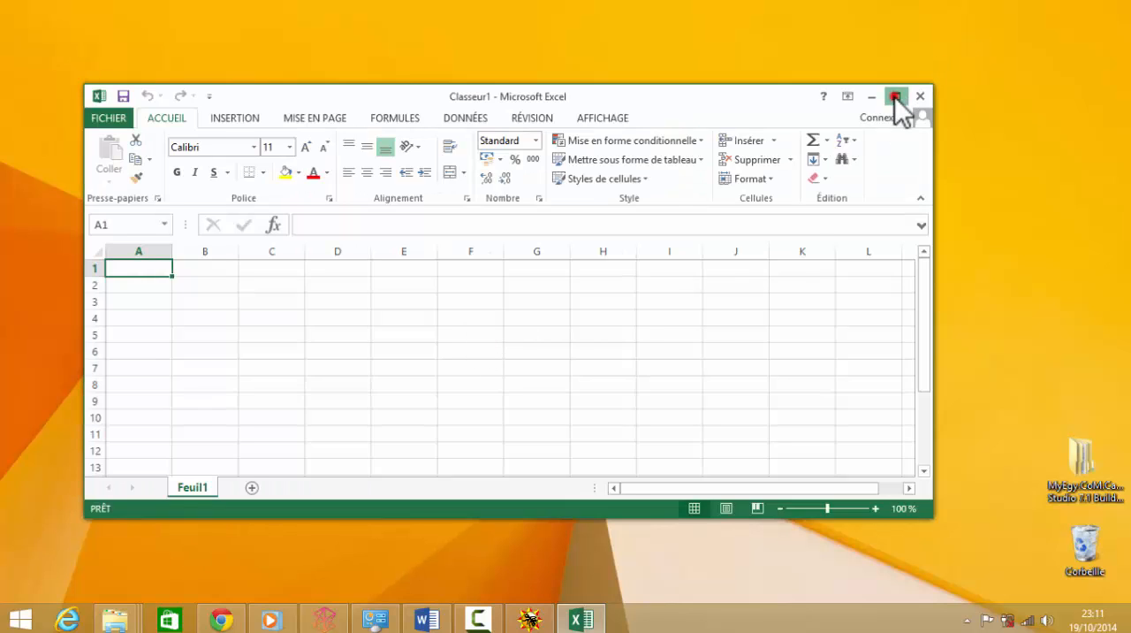
click(895, 96)
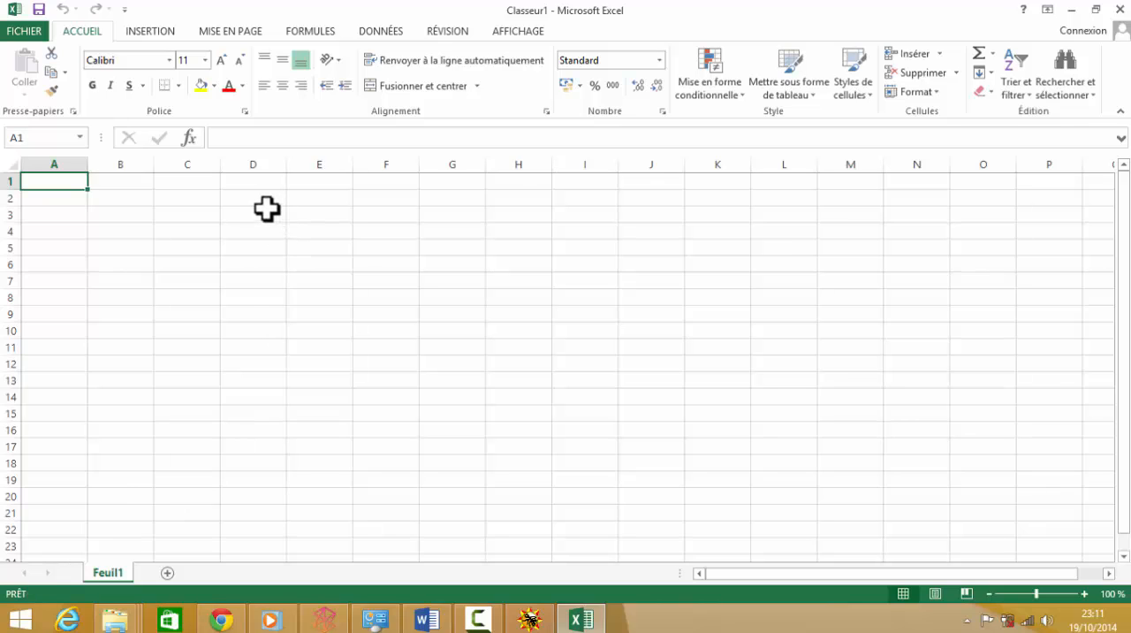
Step: Import the text file Waypoints_18-OCT-14 from E:\Recovery\Cartho 2014\Cours SIG 2014 as external data
click(402, 29)
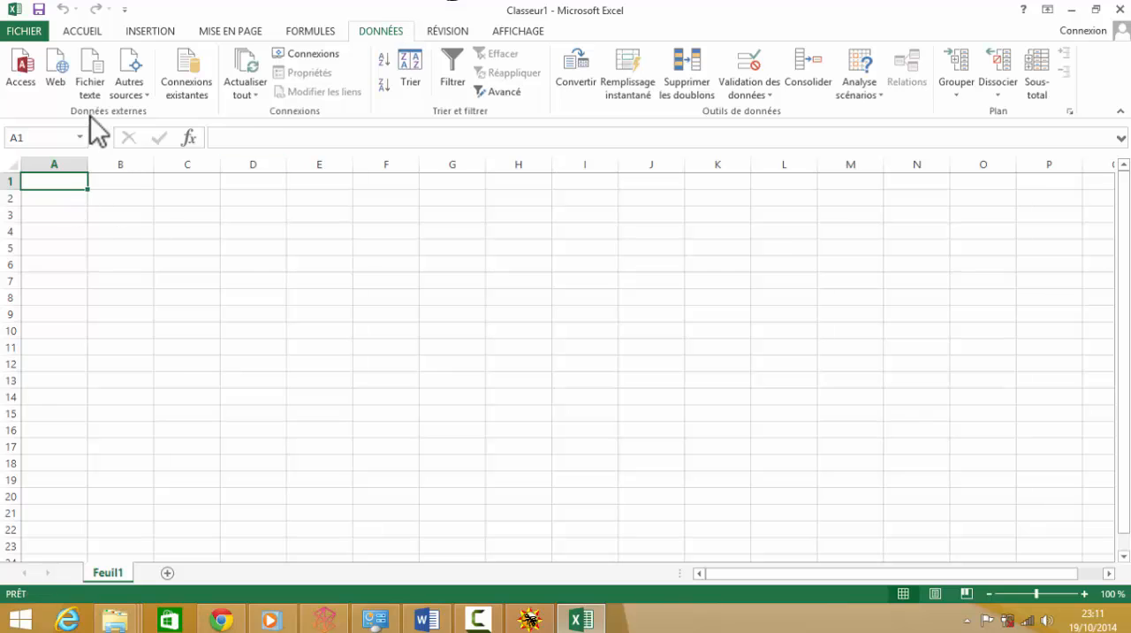
click(92, 89)
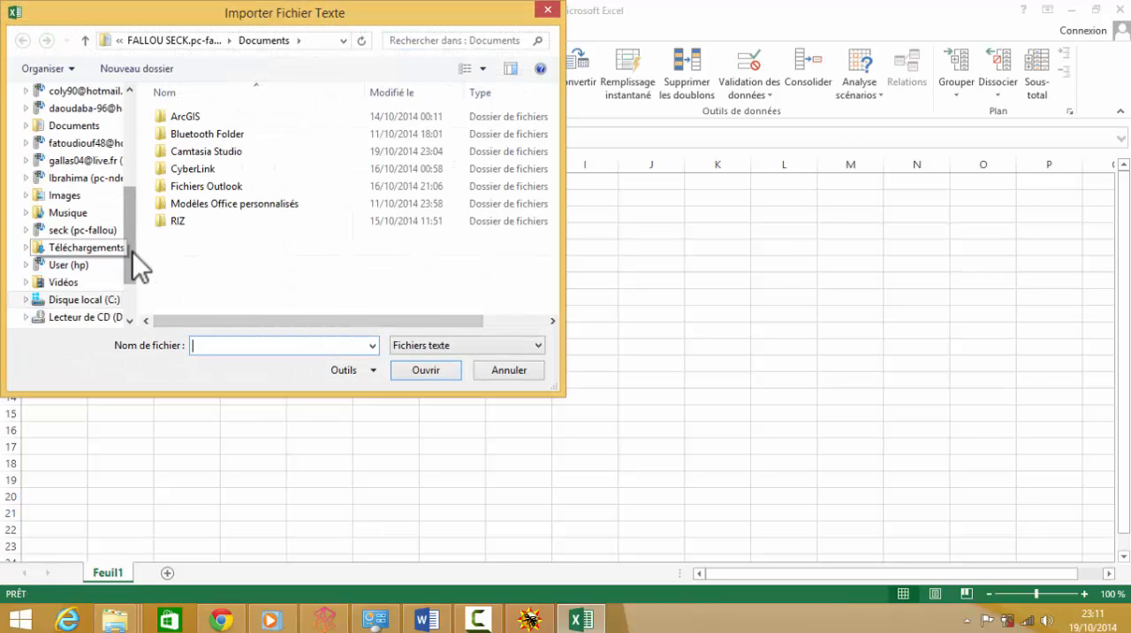
drag(129, 264, 125, 318)
click(75, 265)
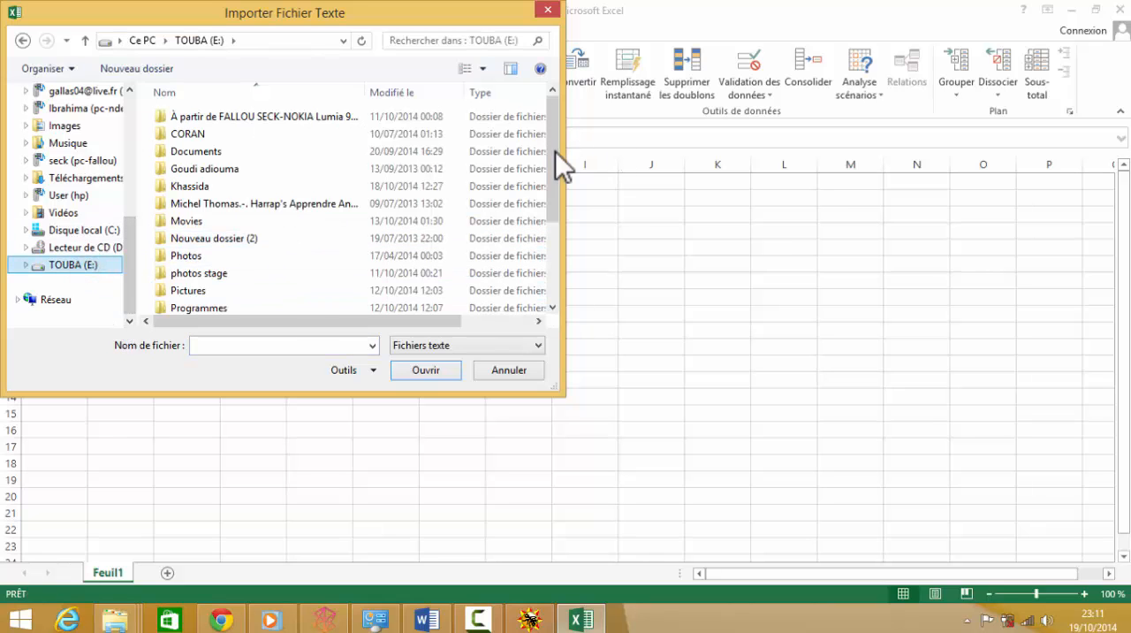
drag(553, 151, 553, 232)
click(221, 216)
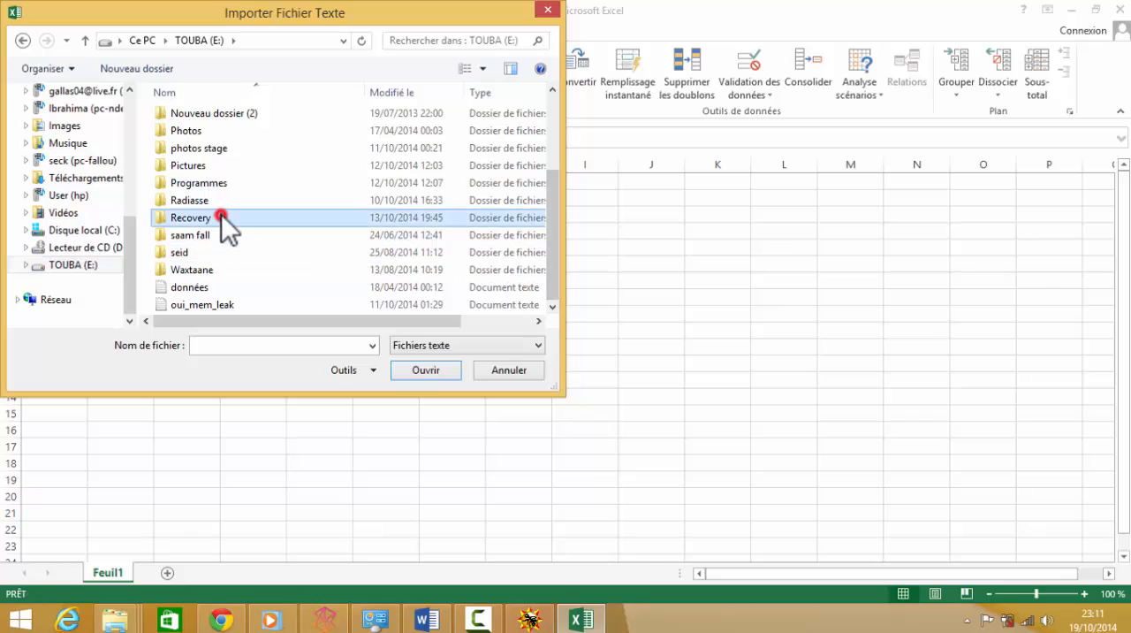
double_click(221, 217)
click(221, 221)
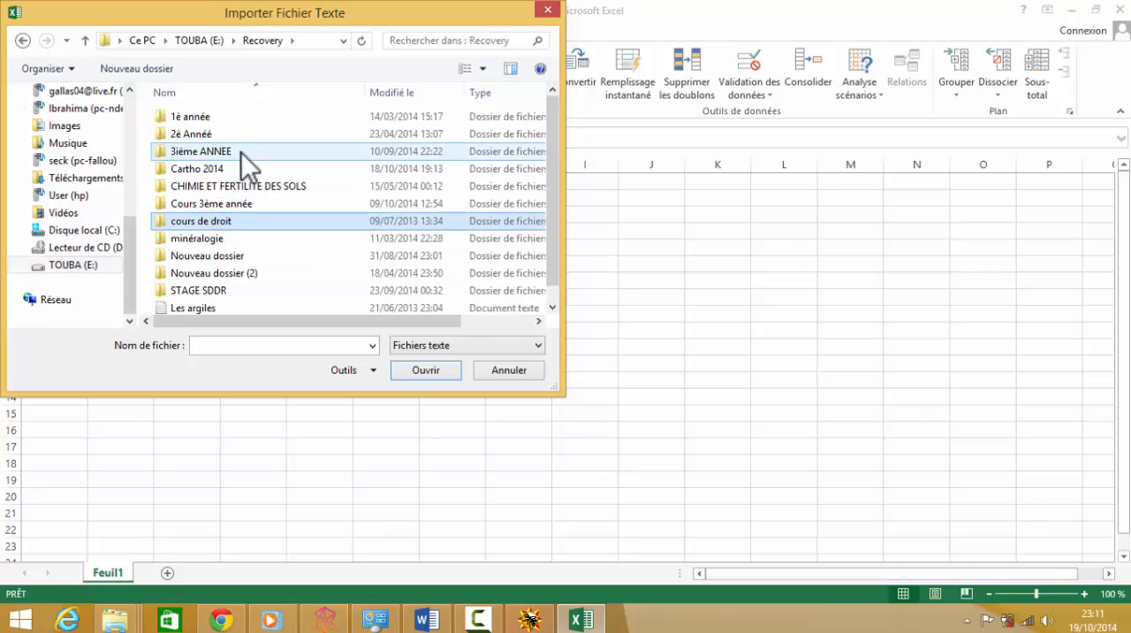
double_click(251, 172)
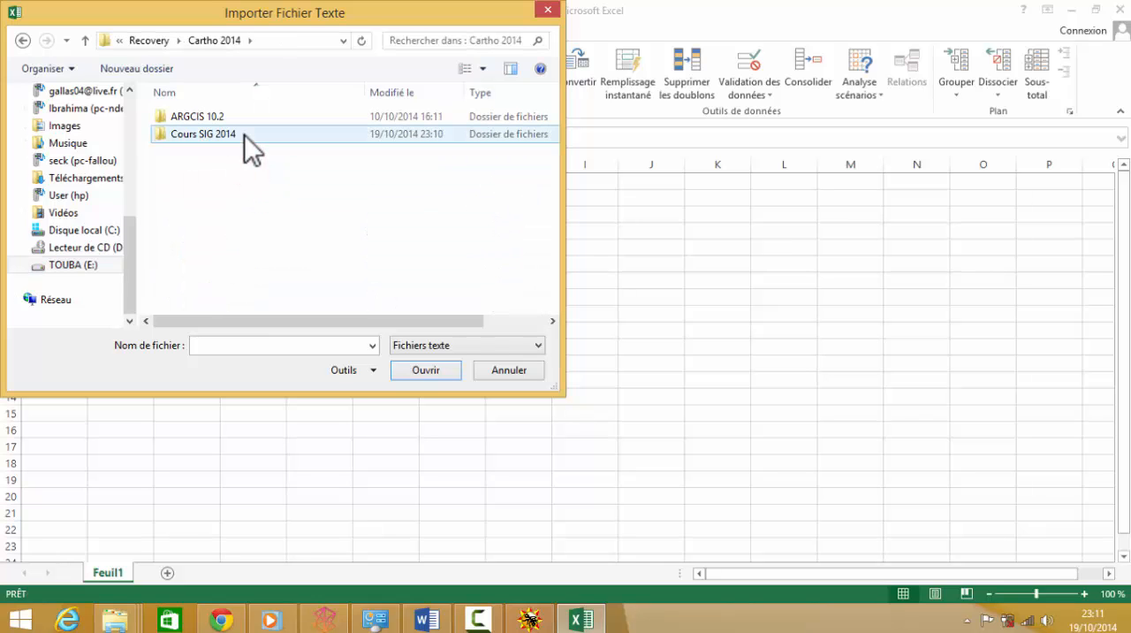
double_click(243, 135)
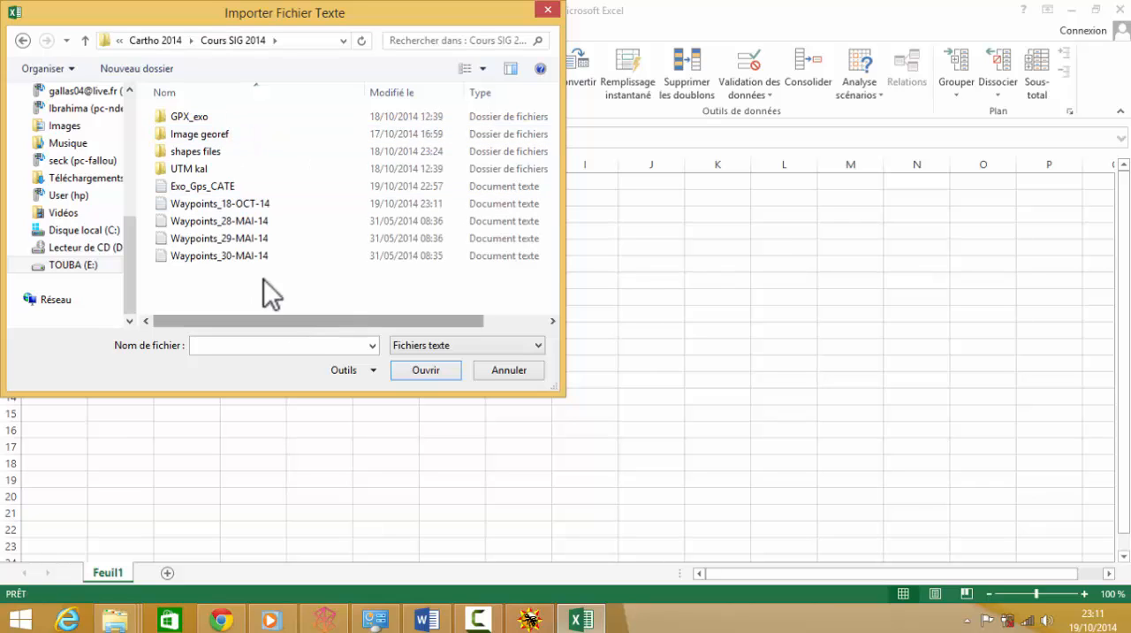
click(303, 205)
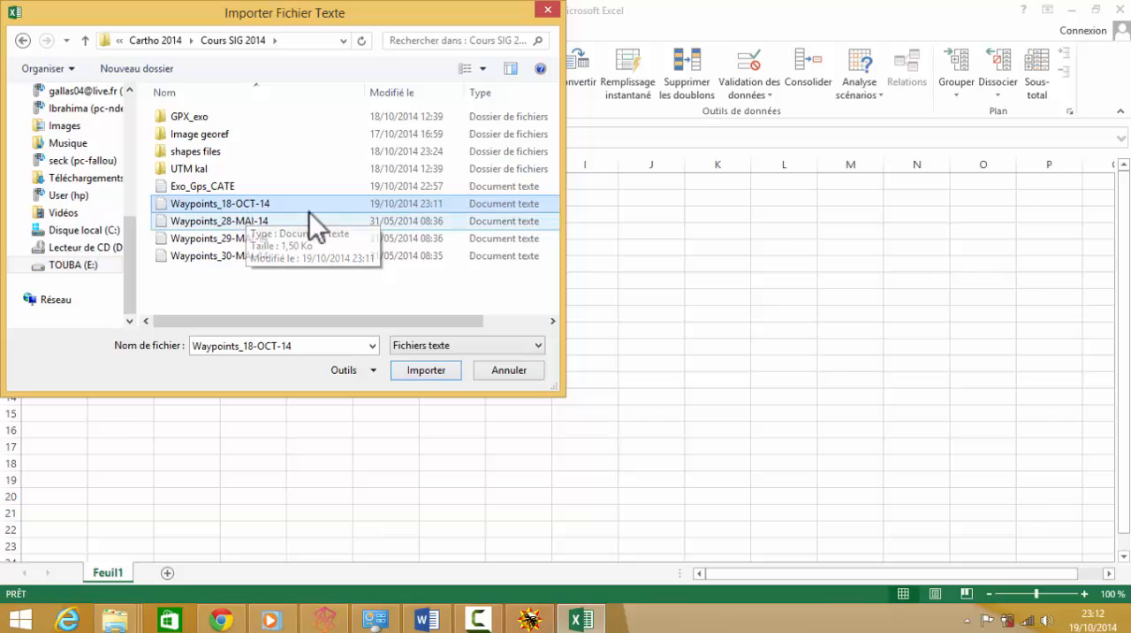
click(462, 437)
click(416, 368)
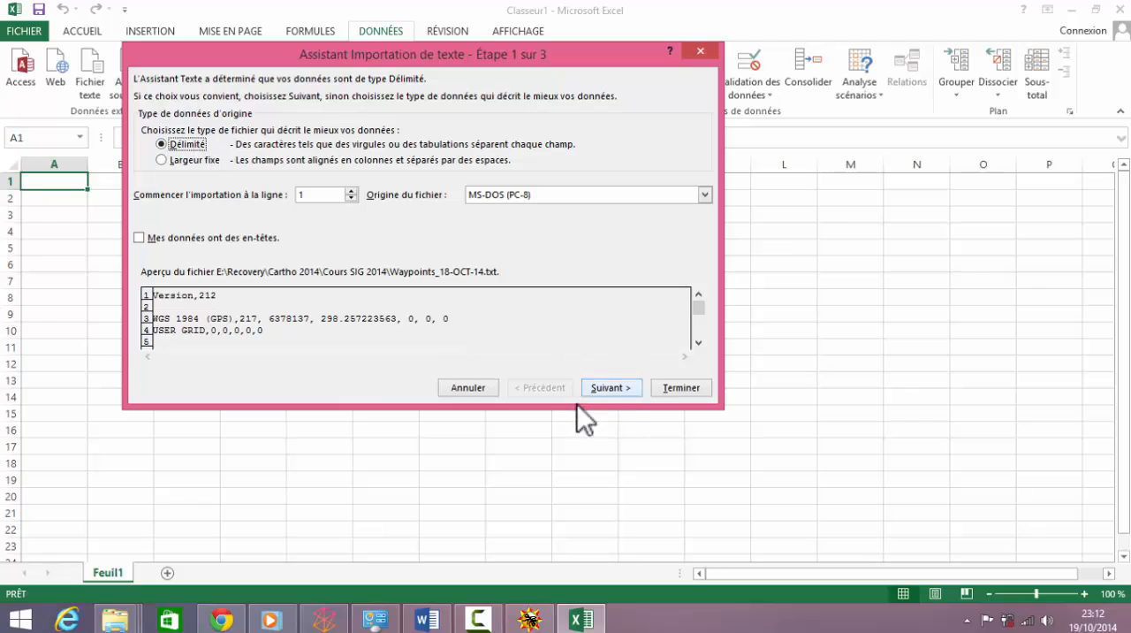
Step: Import the file as delimited data split on tab, semicolon, comma and space, treating consecutive separators as one, into the sheet
click(611, 391)
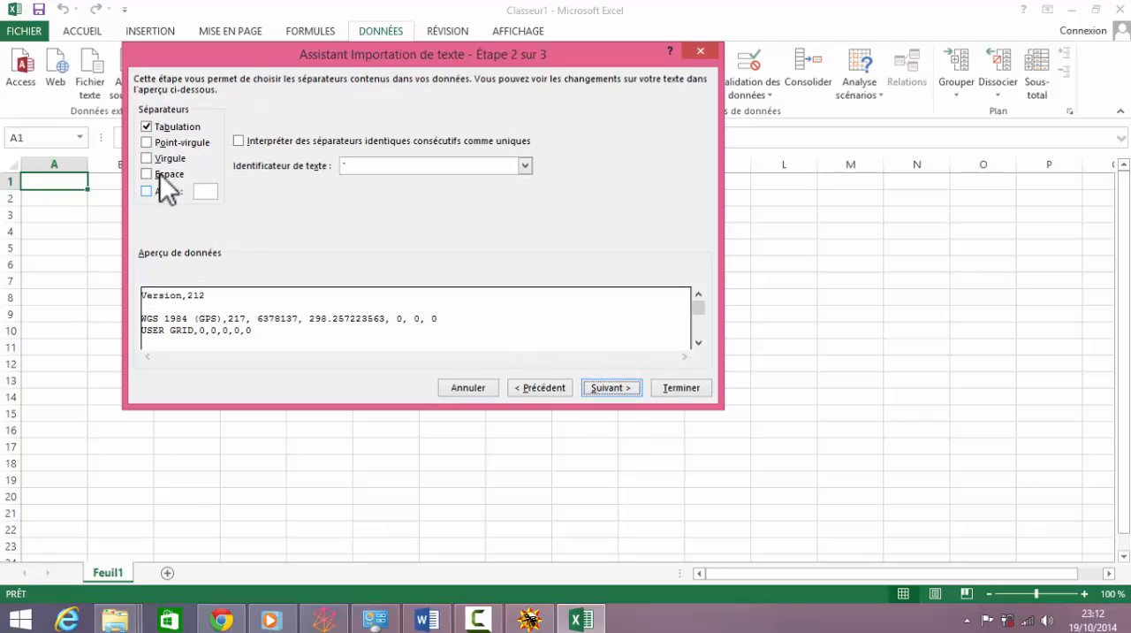
click(147, 143)
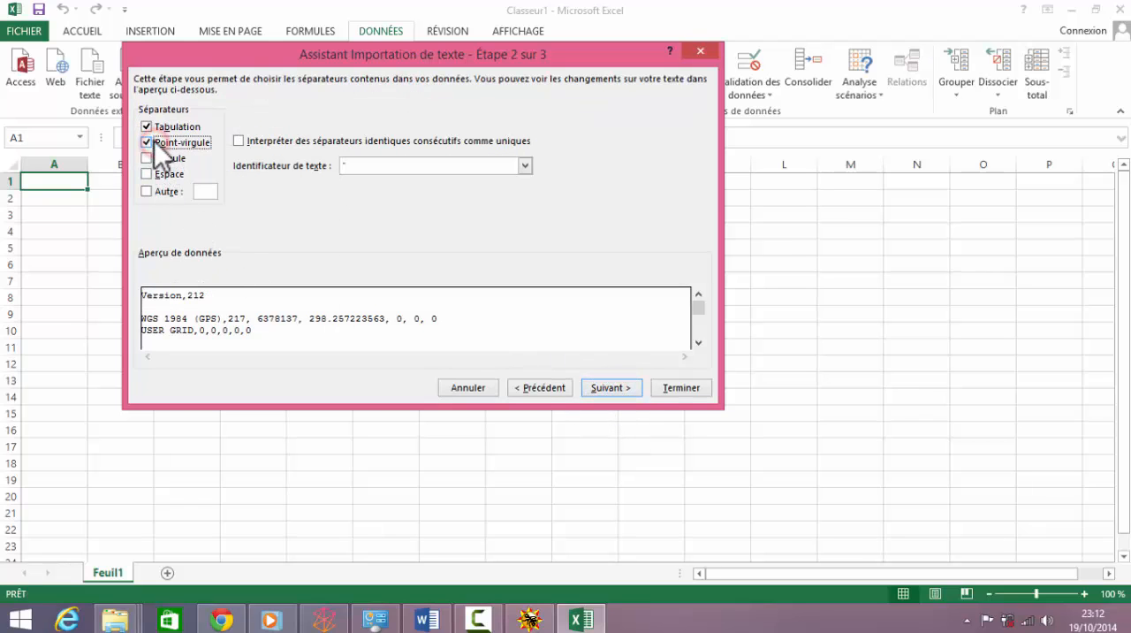
click(146, 126)
click(147, 159)
click(146, 174)
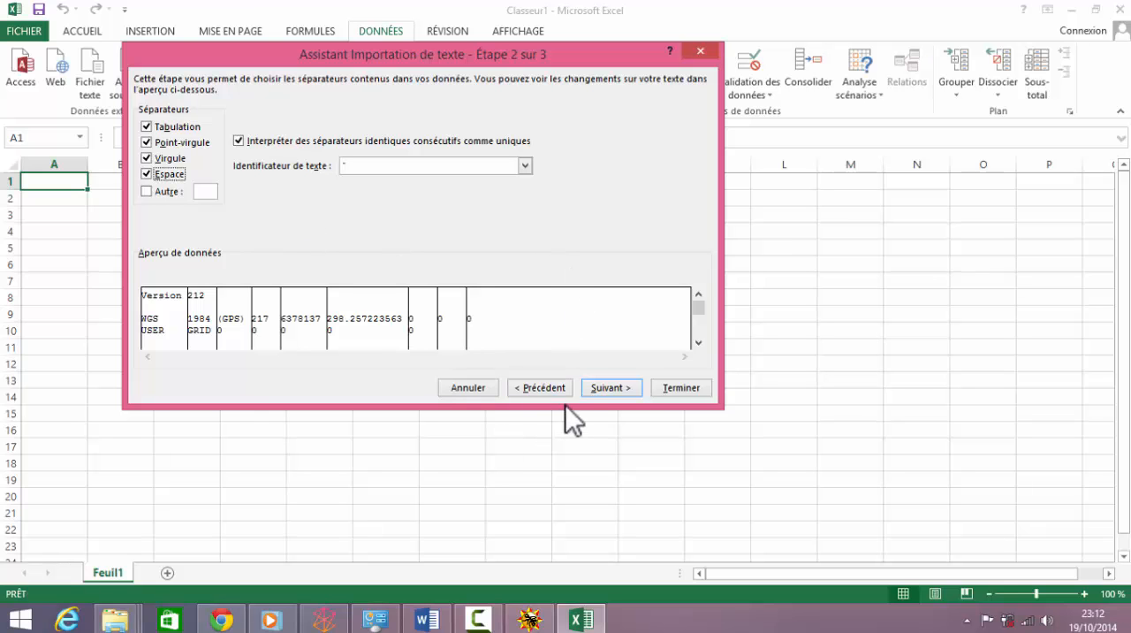
click(670, 389)
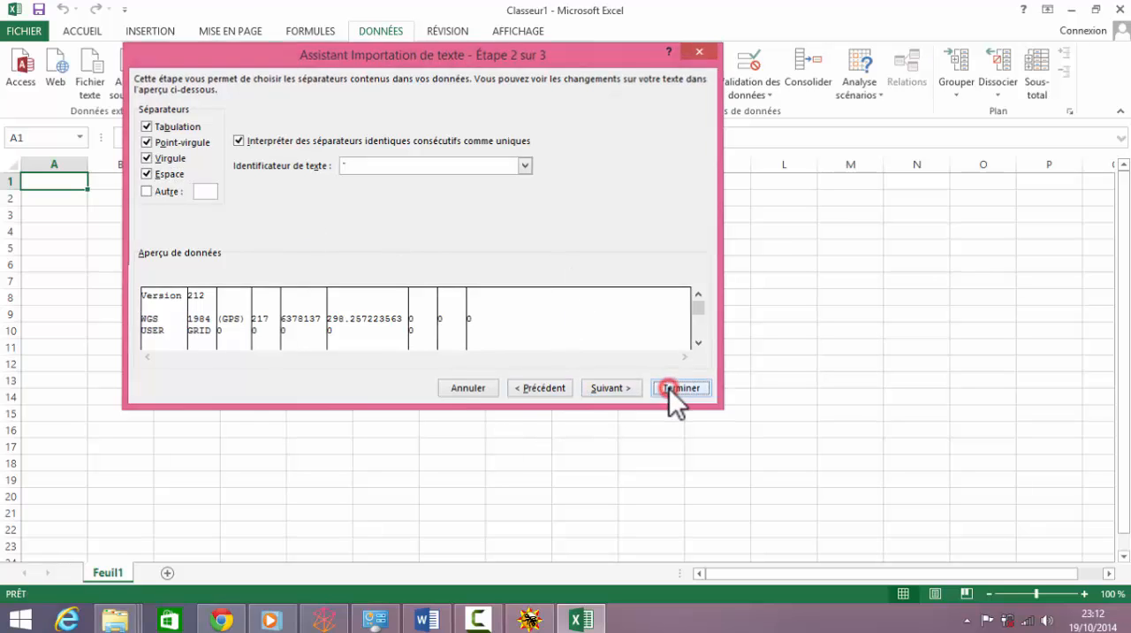
click(468, 320)
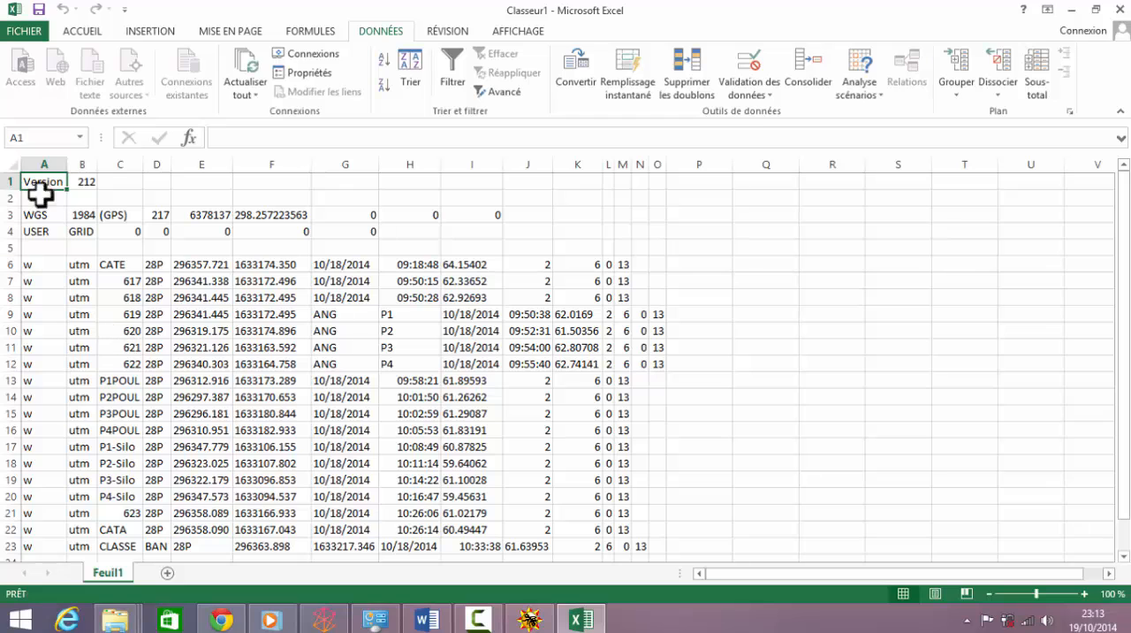
Step: Delete the header cells A1:O4, shifting the cells below upward
drag(49, 182, 592, 235)
drag(593, 238, 567, 232)
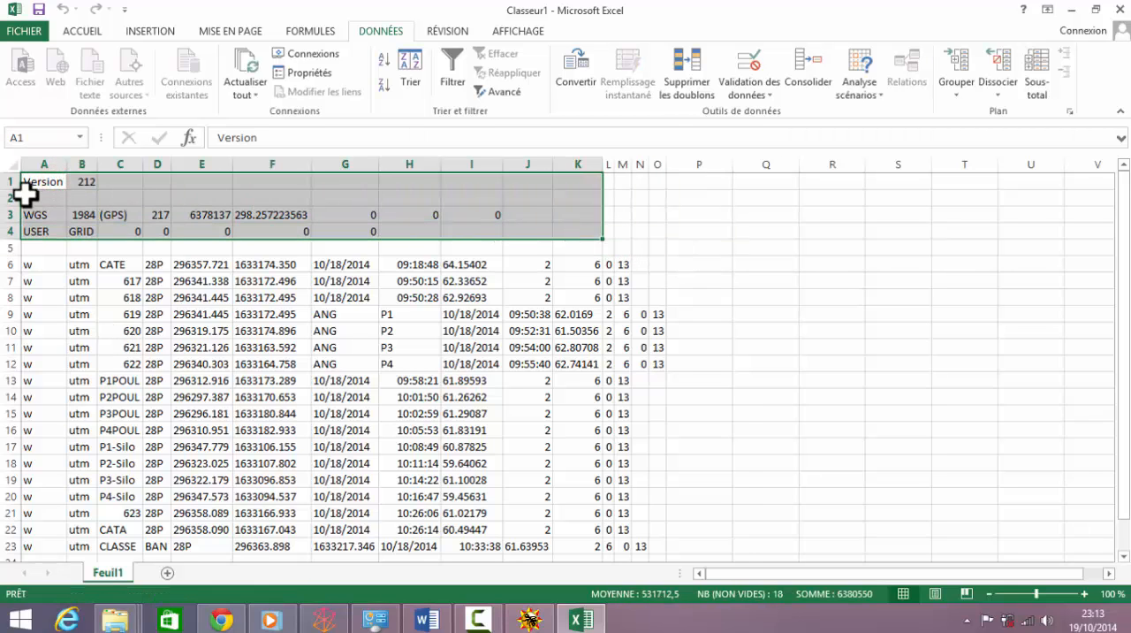
click(176, 278)
drag(44, 183, 649, 234)
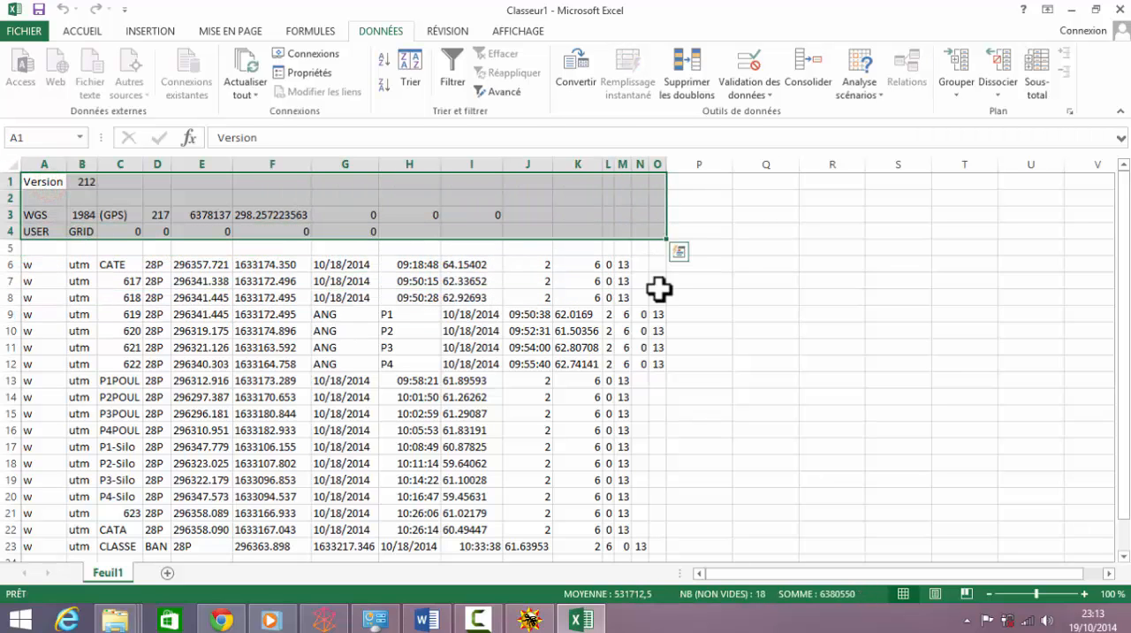
click(80, 31)
click(919, 72)
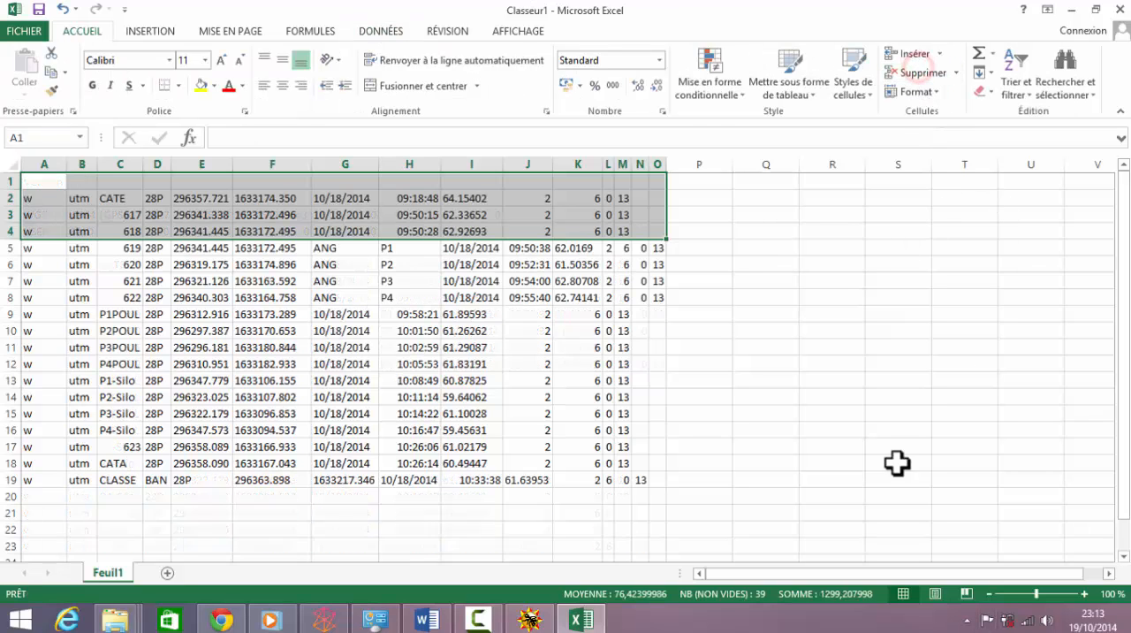
click(873, 450)
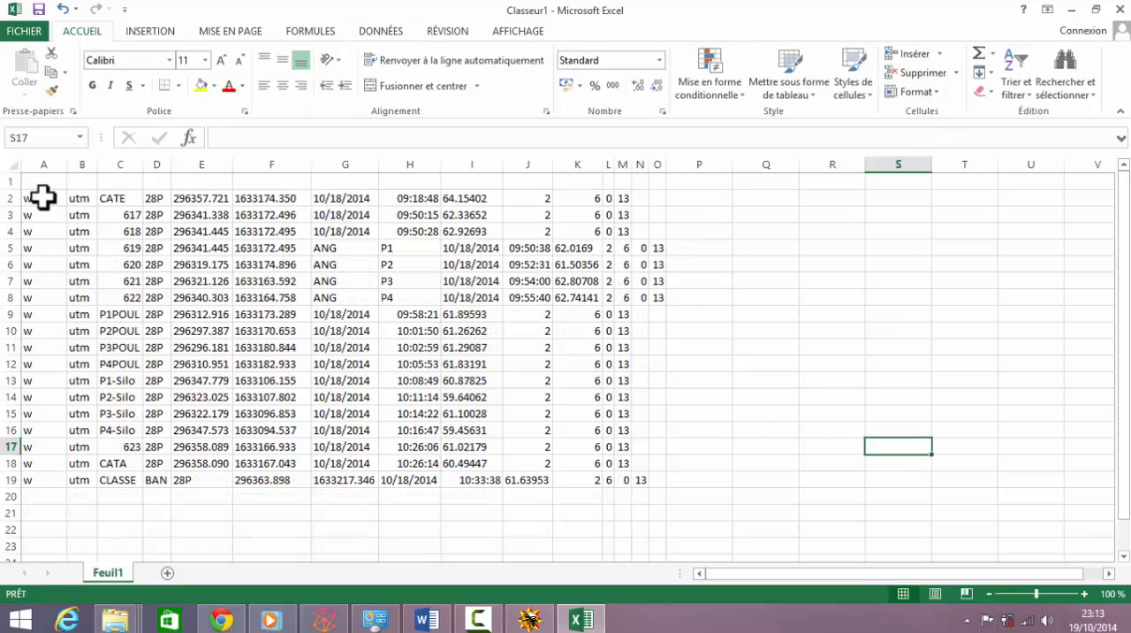
Step: Delete the w and utm cells in columns A and B for all waypoint rows, shifting cells left
drag(42, 198, 87, 474)
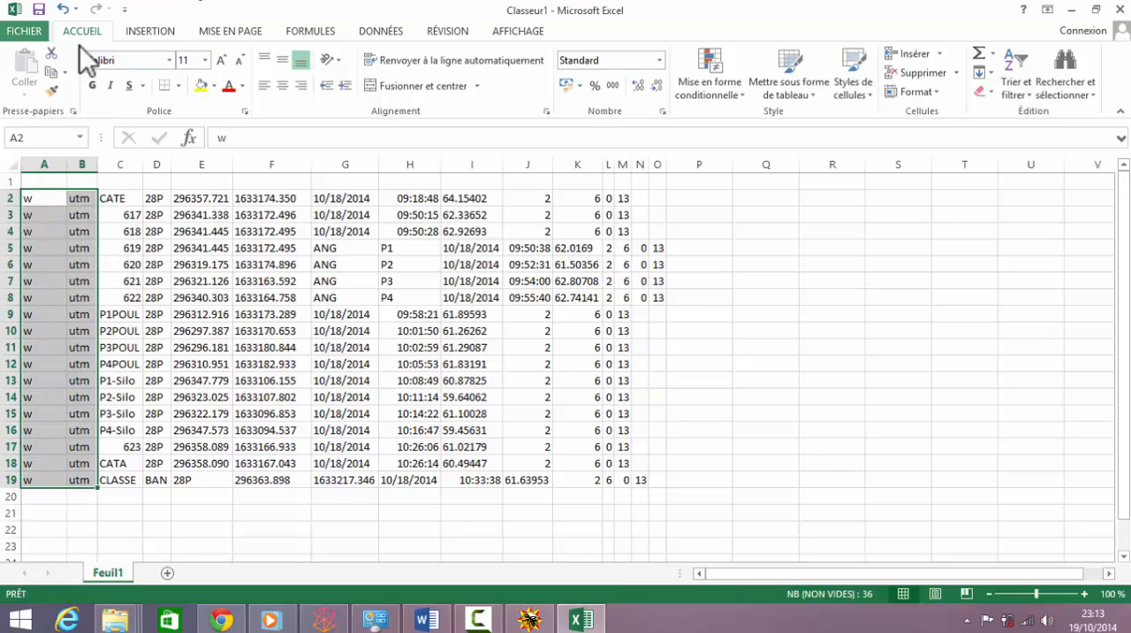
click(917, 72)
click(721, 330)
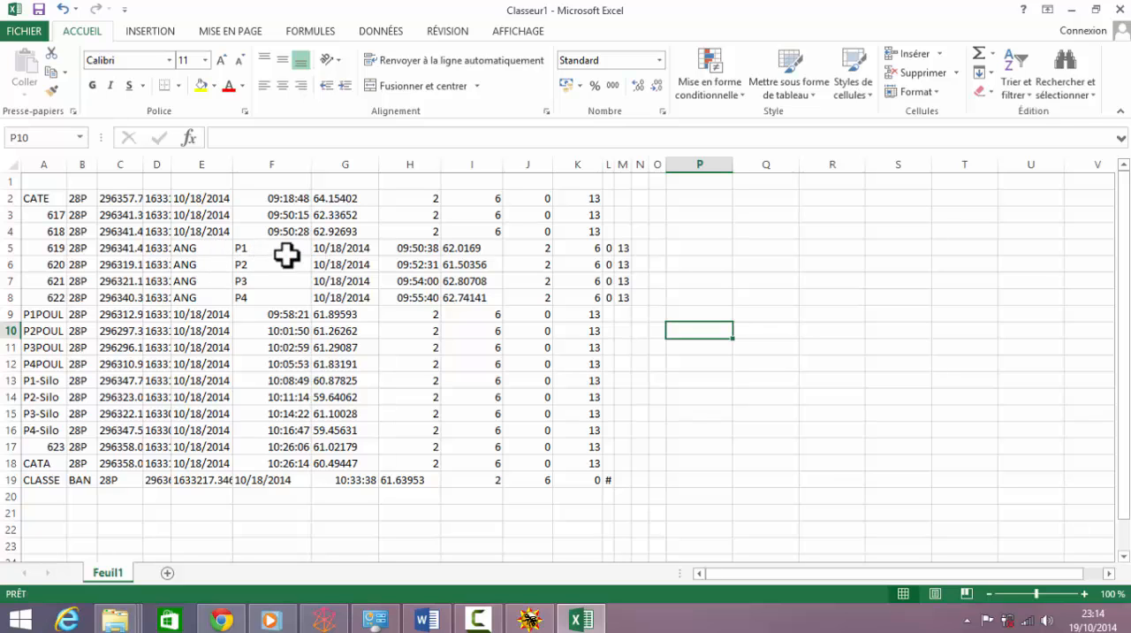
Step: Rename the ANG labels in cells E5 and E6 as ANGP1 and ANGP2
click(214, 250)
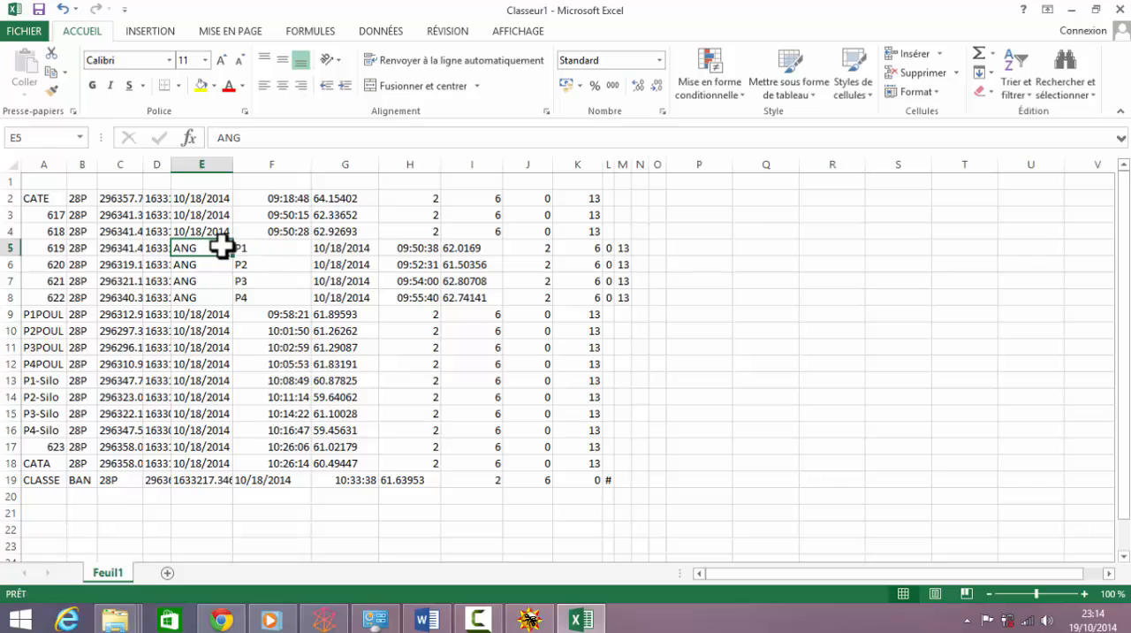
click(293, 138)
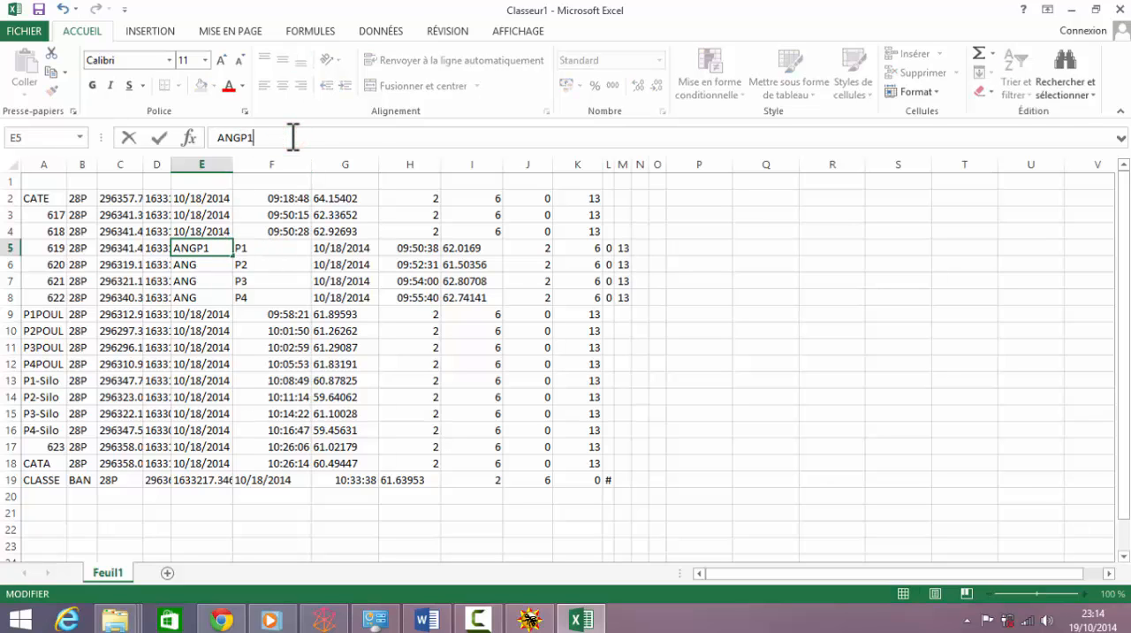
click(225, 262)
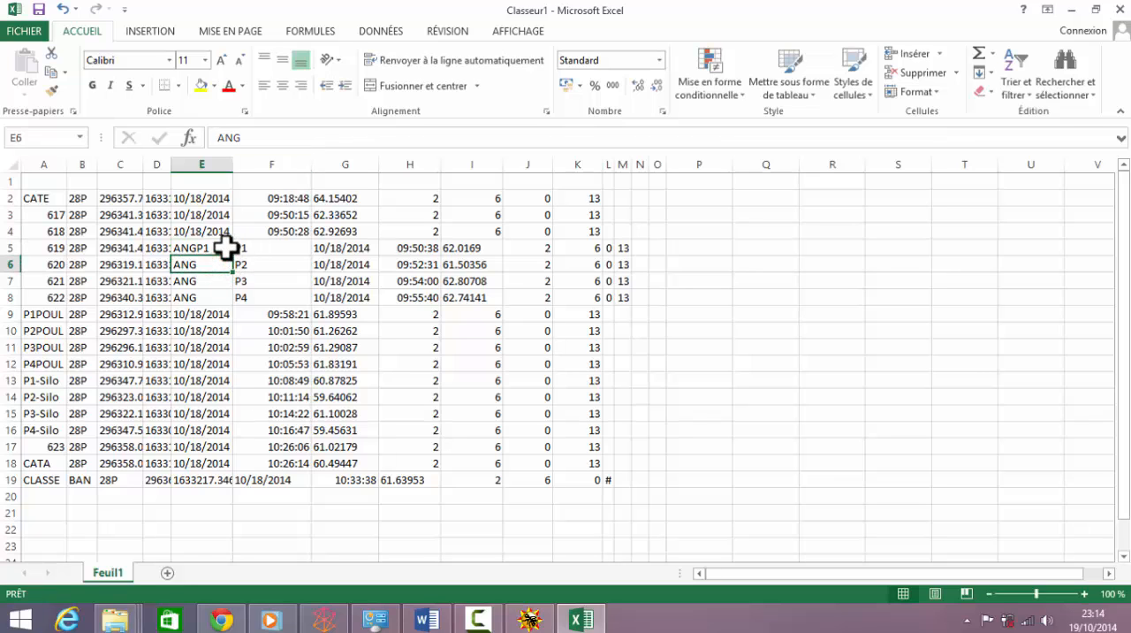
text(P2)
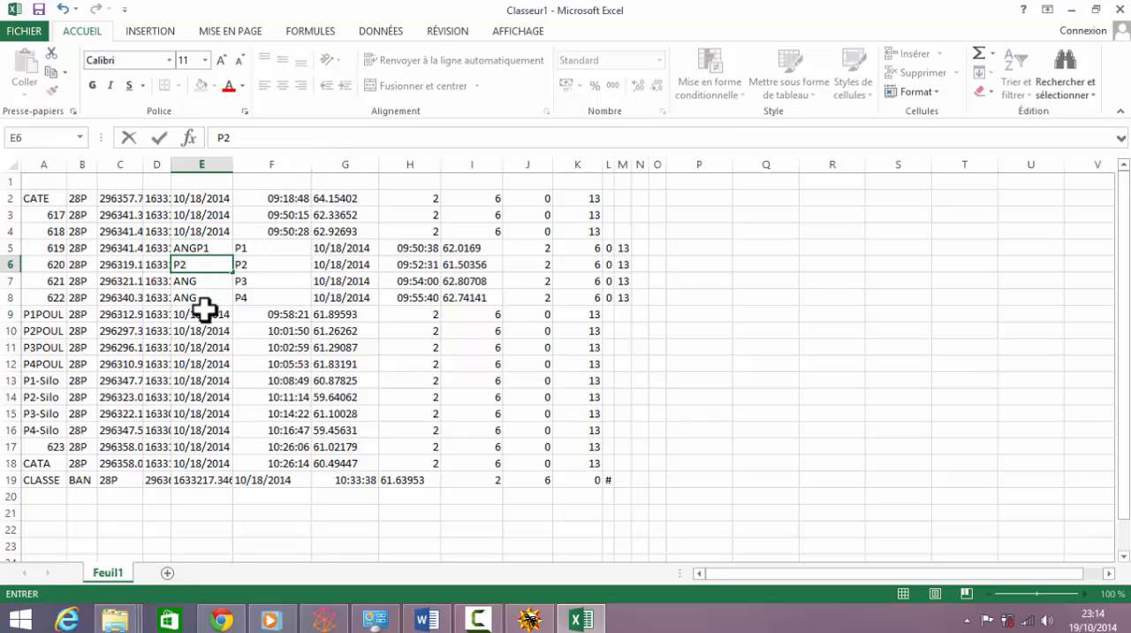
click(62, 9)
click(289, 140)
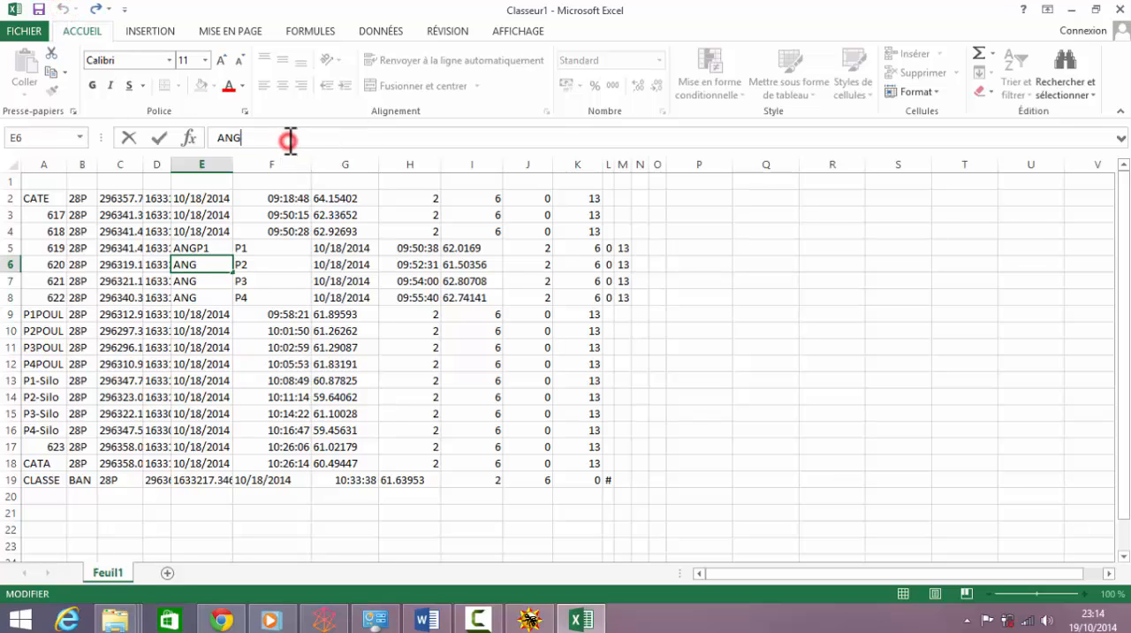
click(202, 281)
Step: Rename the ANG labels in cells E7 and E8 as ANGP3 and ANGP4
click(298, 139)
text(P)
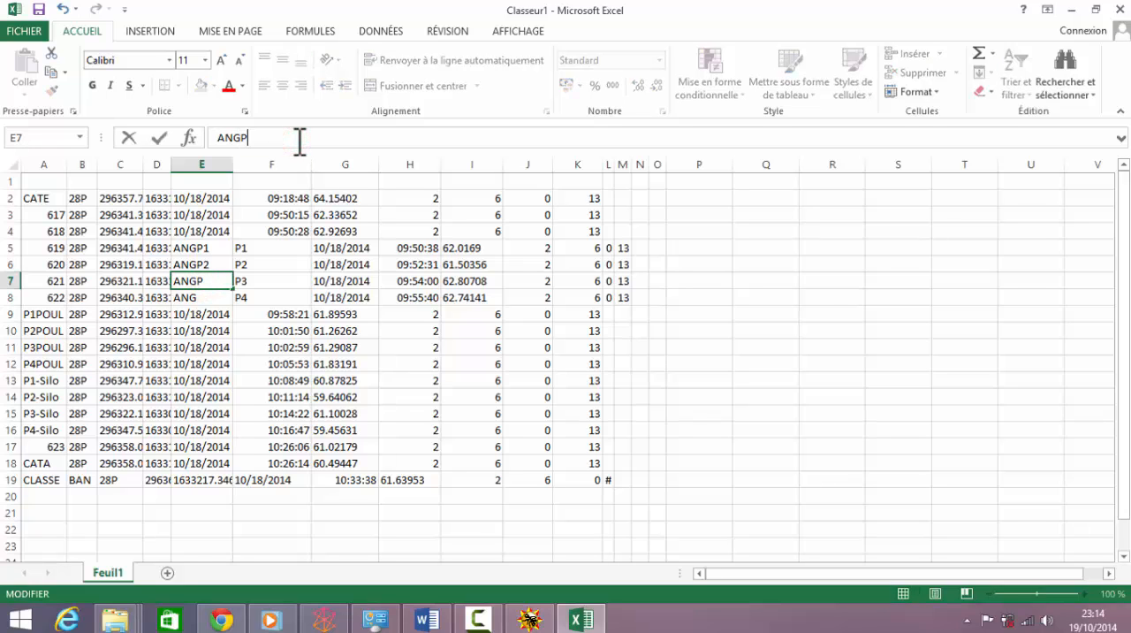
text(3)
click(221, 299)
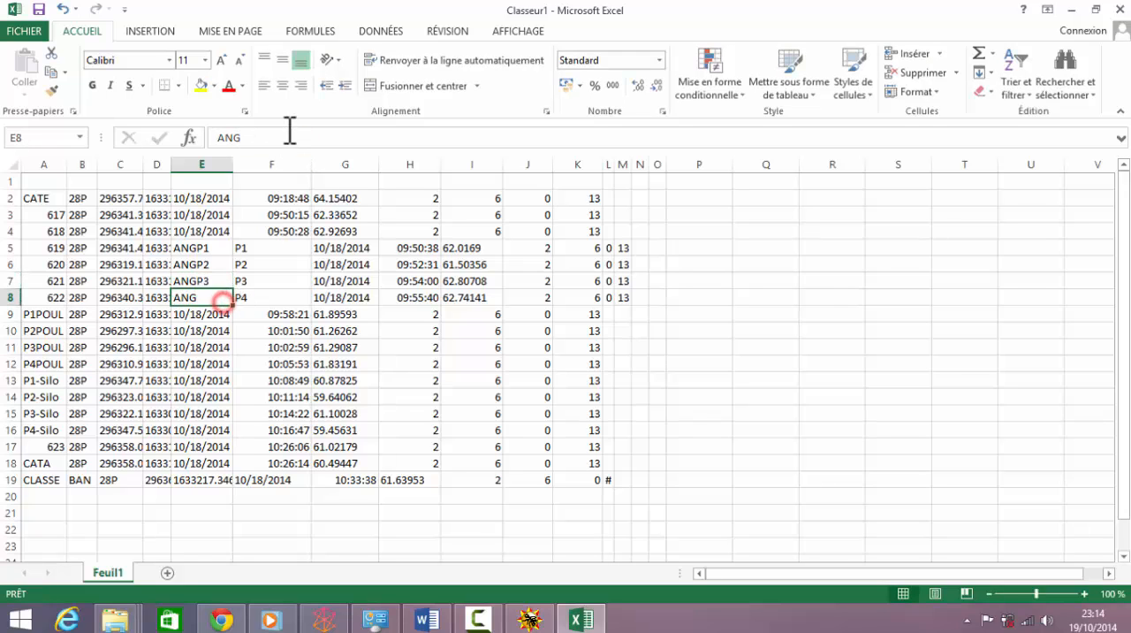
click(287, 129)
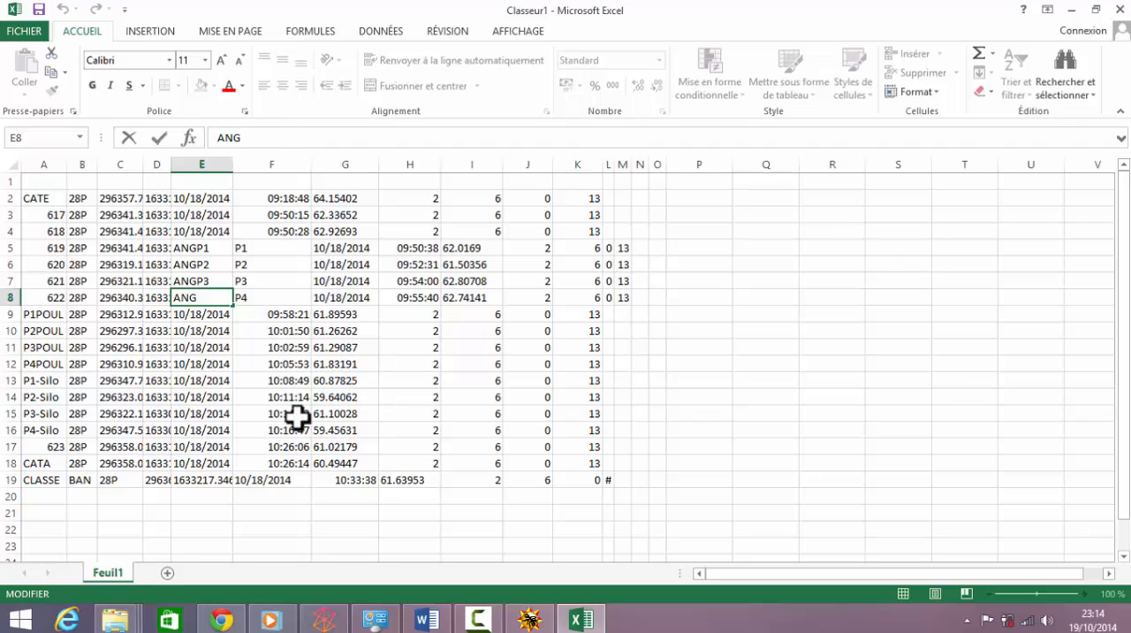
click(281, 144)
click(401, 329)
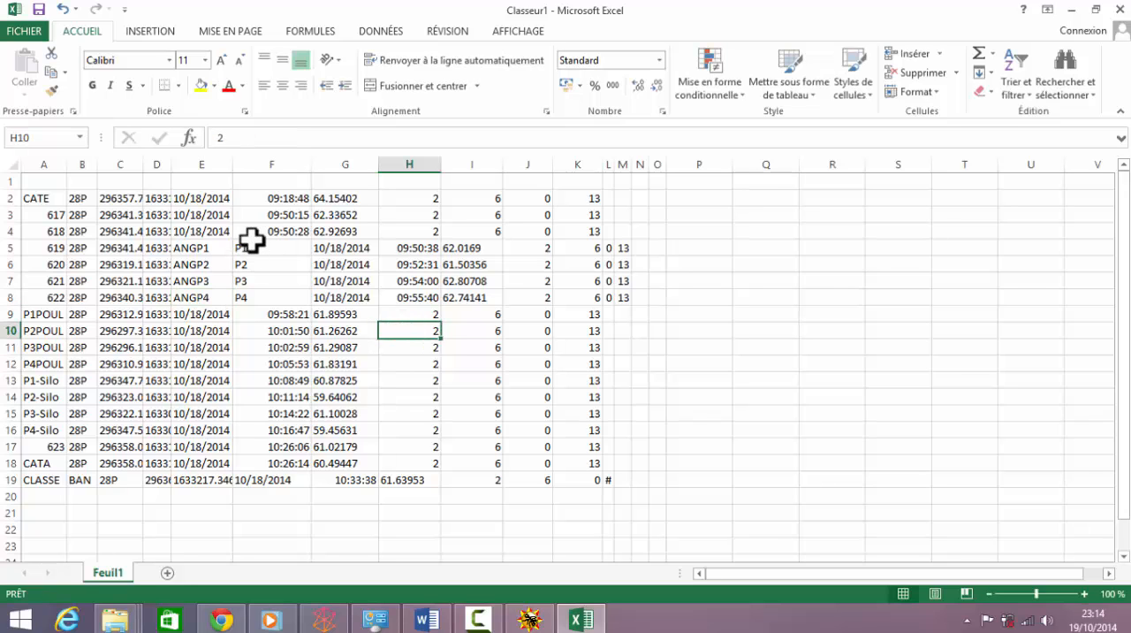
Step: Delete the P1 to P4 cells in F5:F8, shifting those rows left
drag(254, 250, 271, 293)
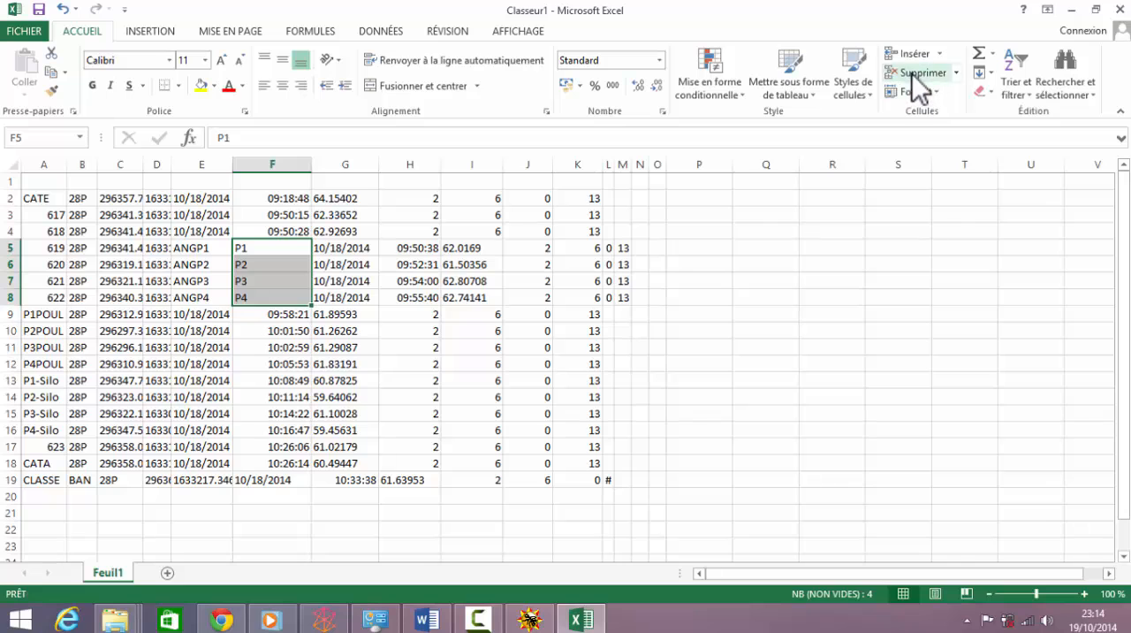
click(912, 74)
click(781, 345)
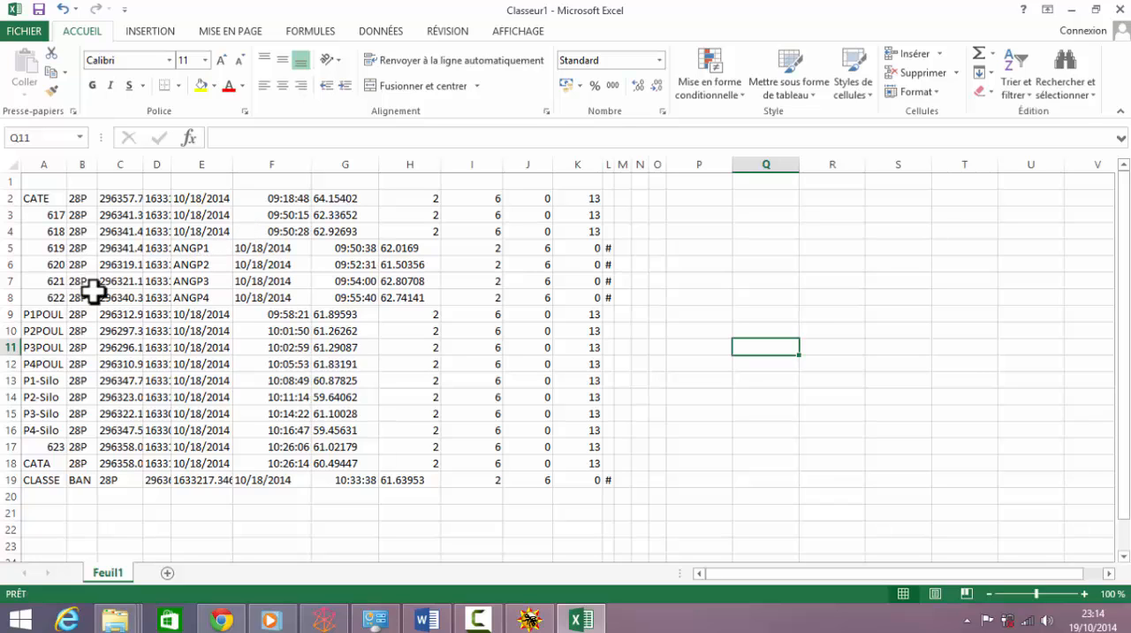
Step: Move the ANGP1–ANGP4 labels from E5:E8 into A5:A8, replacing the existing numbers
drag(199, 255, 197, 295)
drag(218, 237, 64, 248)
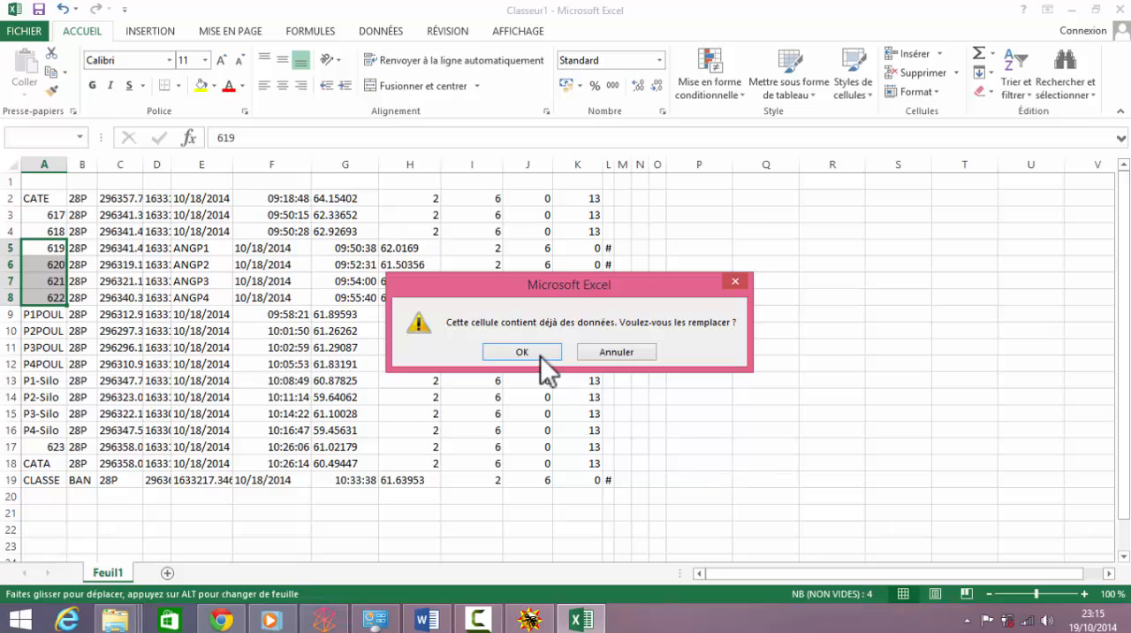
click(540, 355)
click(367, 380)
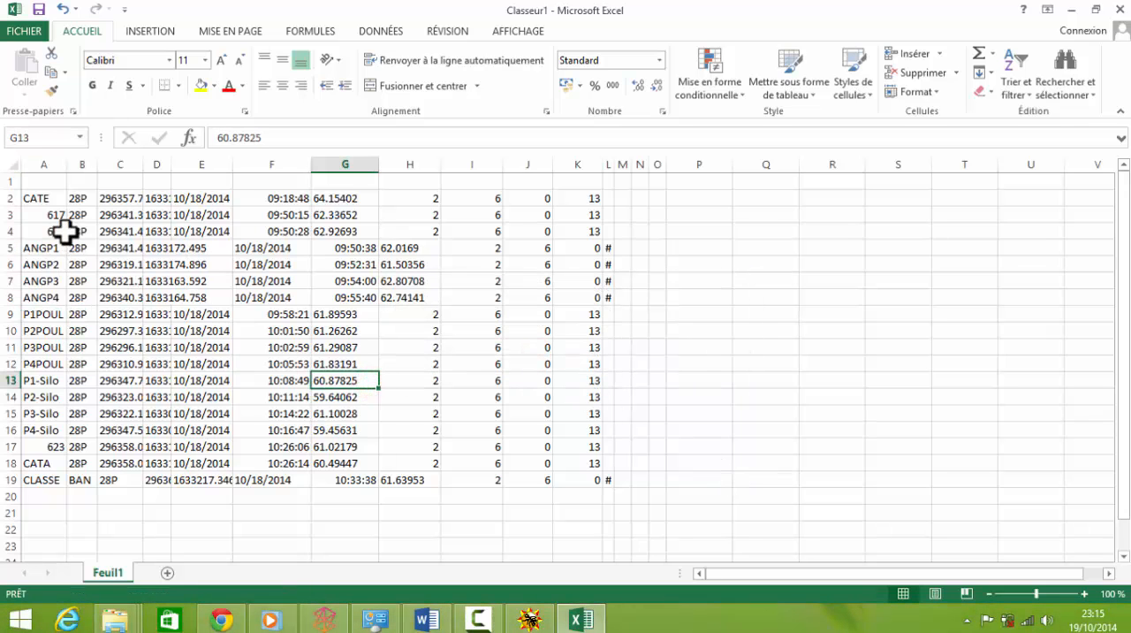
Step: Delete the 617 and 618 waypoint rows in rows 3 and 4
drag(55, 216, 605, 236)
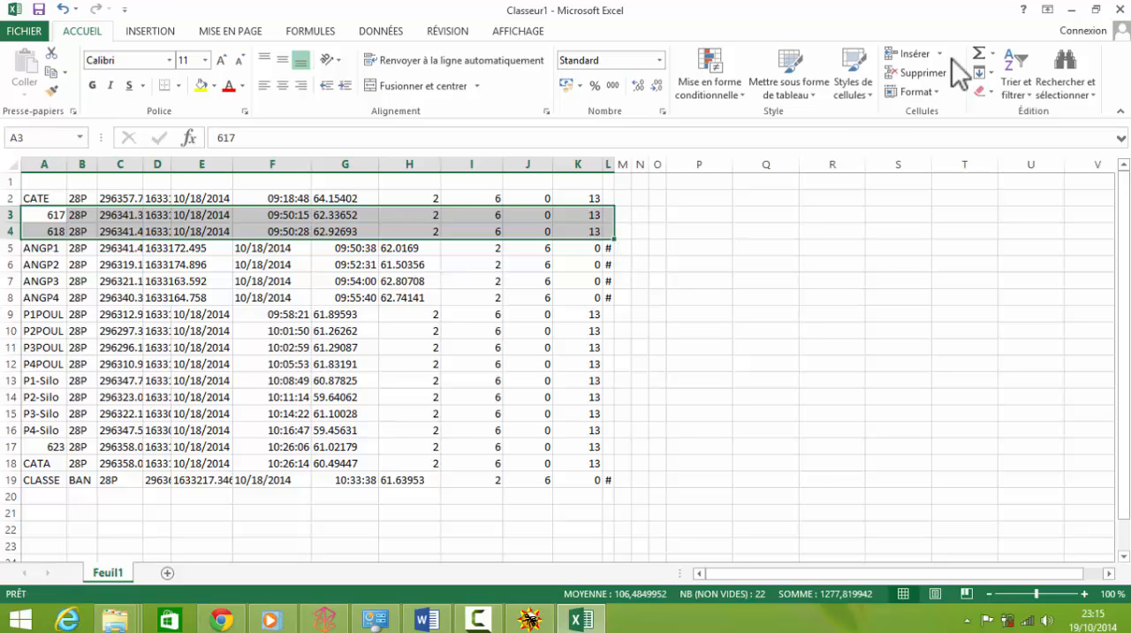
click(919, 72)
click(747, 330)
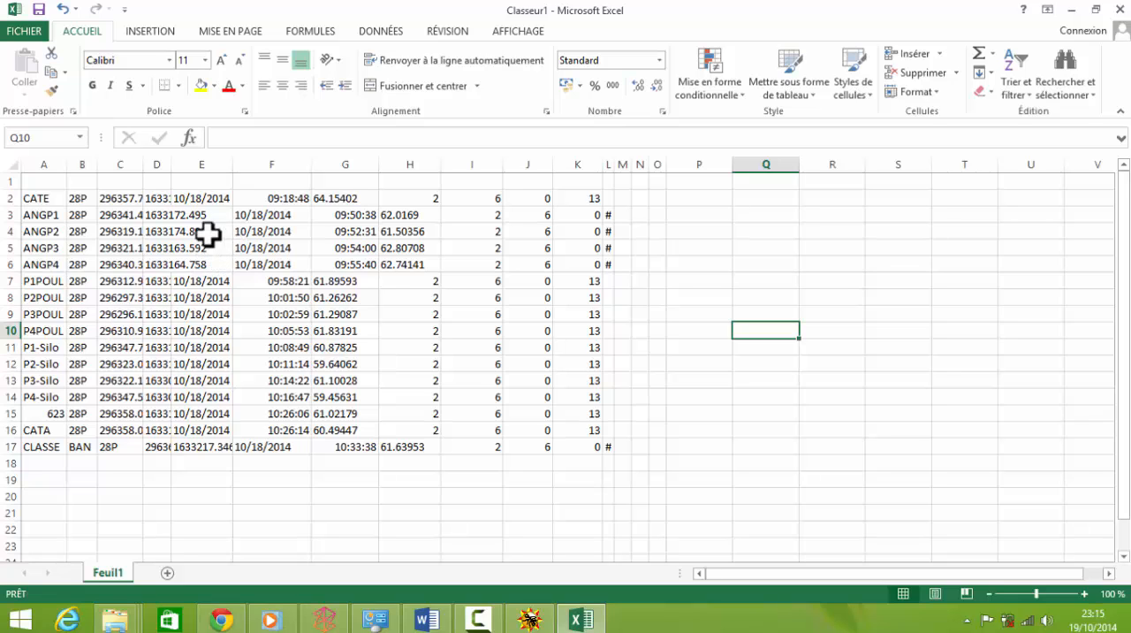
Step: Delete the 623 waypoint row
drag(57, 413, 618, 419)
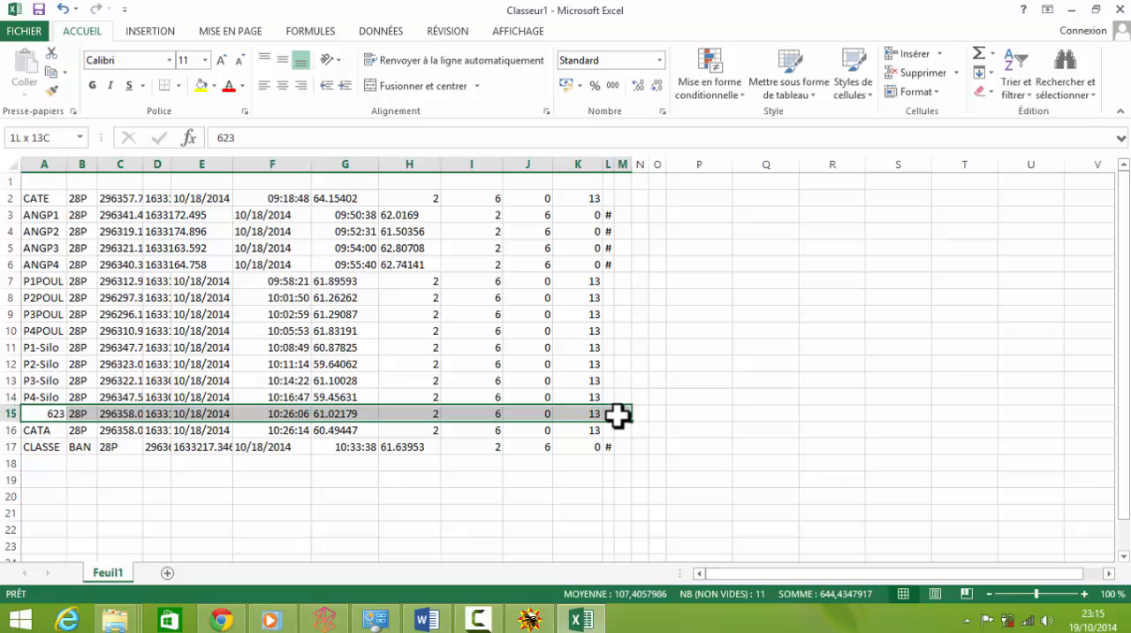
click(916, 69)
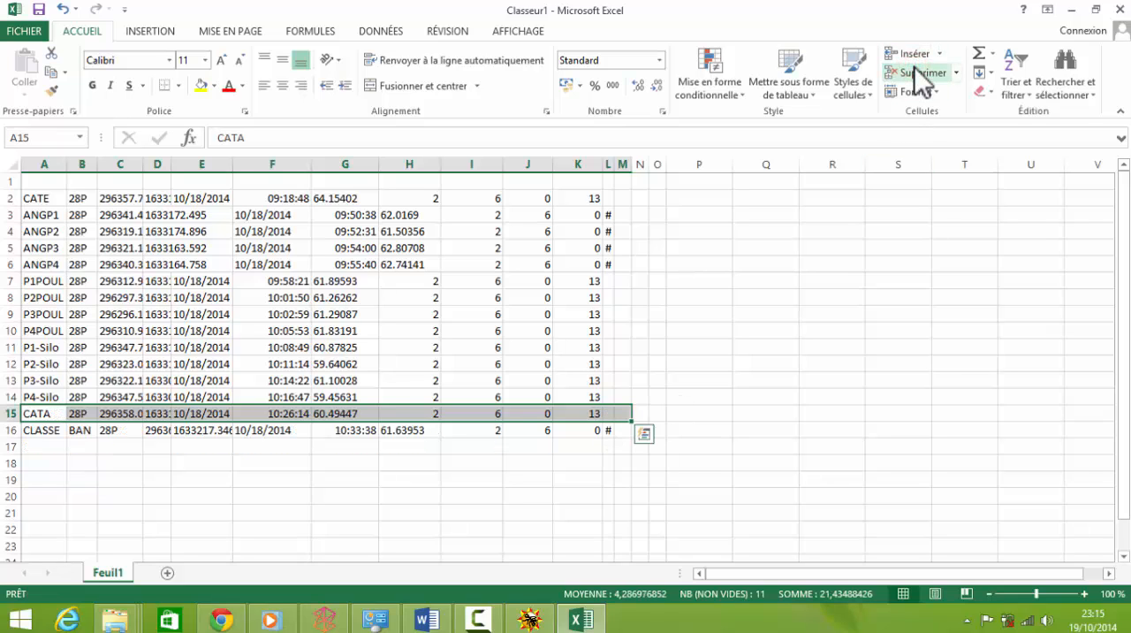
click(283, 346)
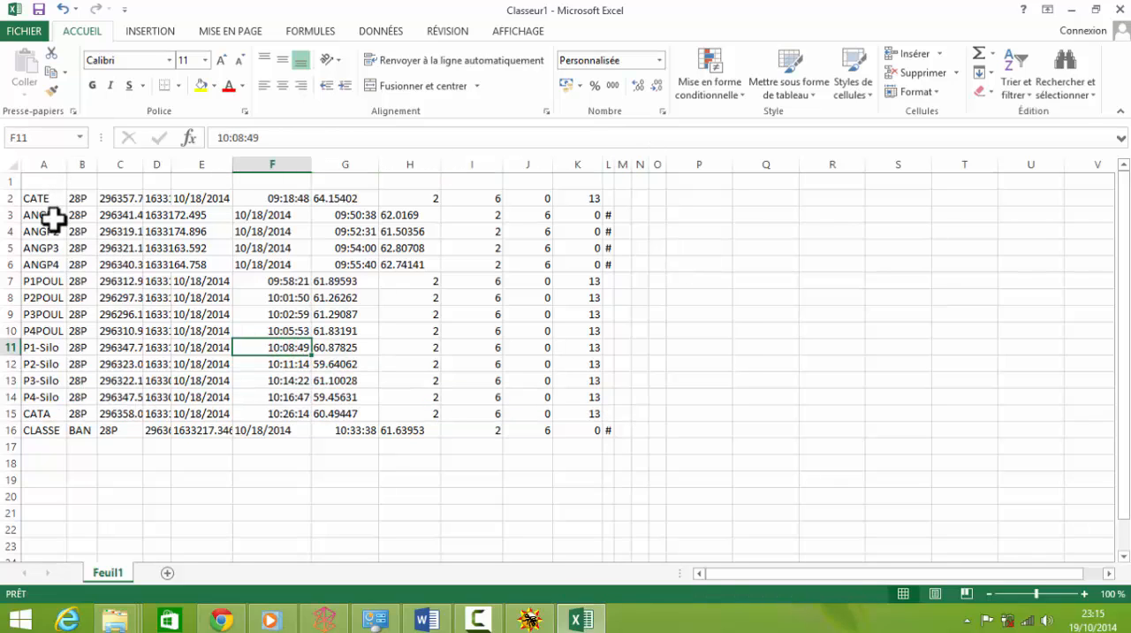
Step: Rename the CLASSE label in cell A16 as CLASSEBAN
click(55, 431)
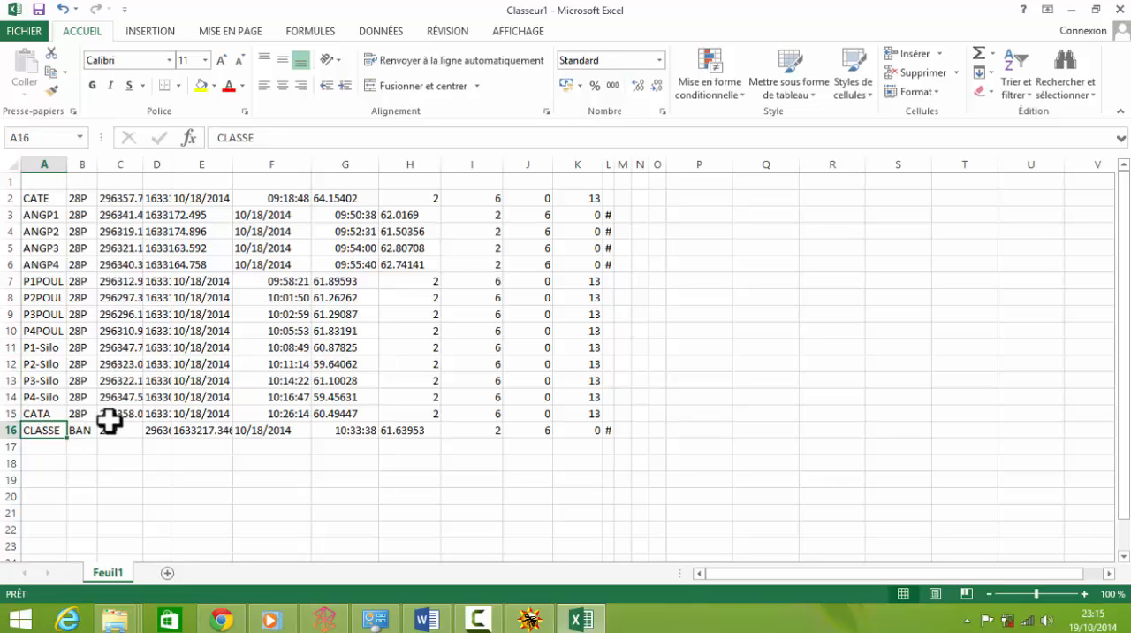
click(279, 140)
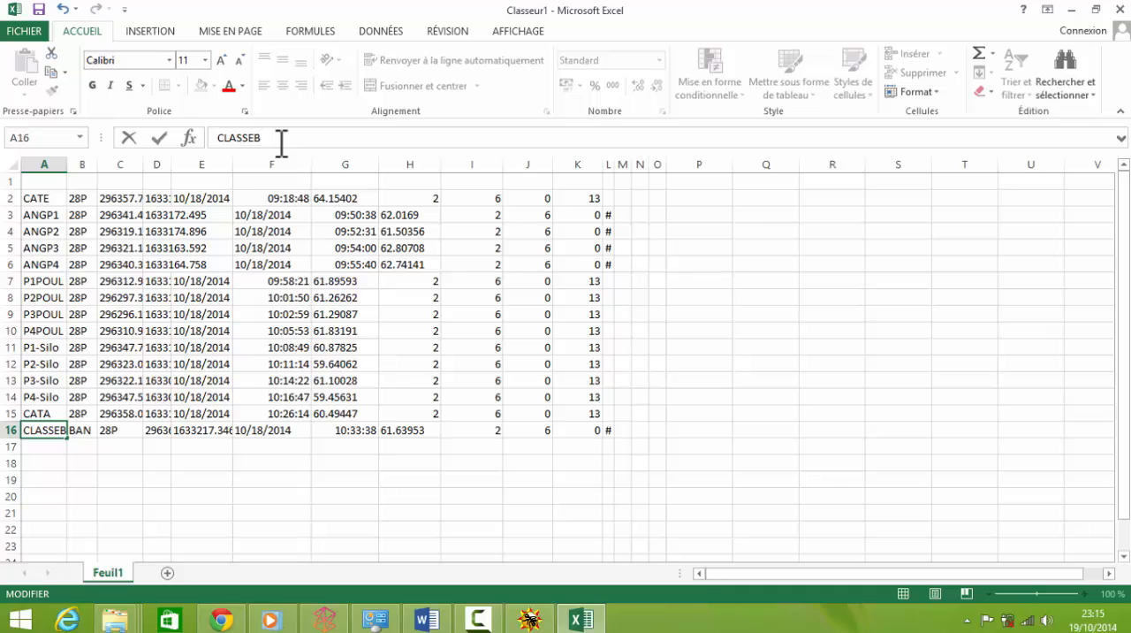
text(BAN)
click(195, 459)
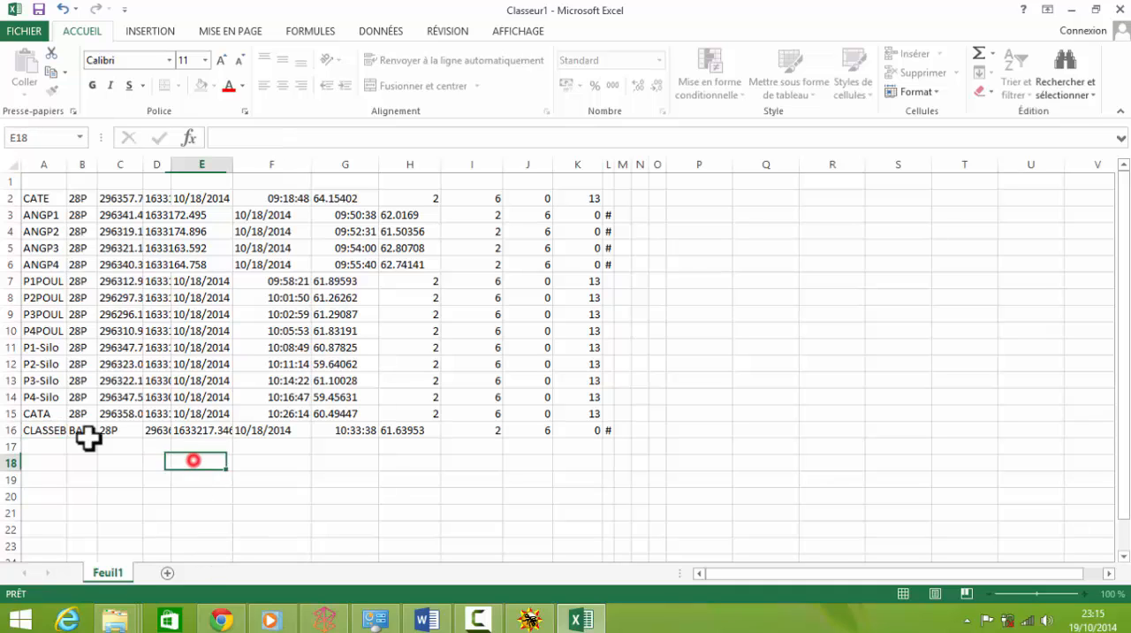
Step: Delete the BAN cell in B16, shifting the rest of the row left
click(81, 431)
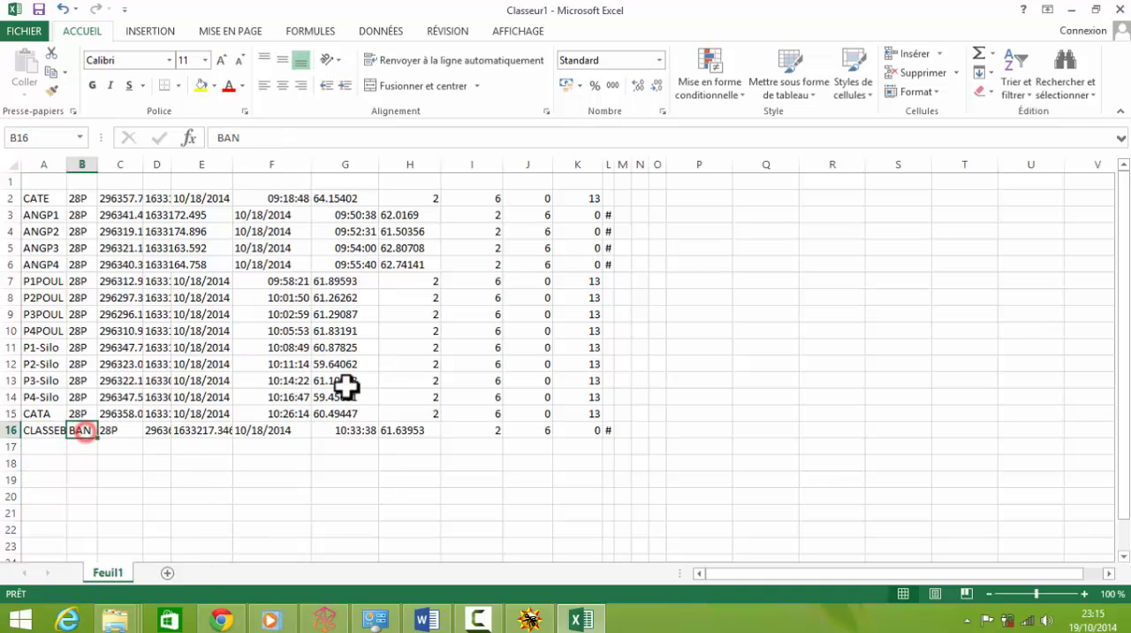
click(919, 73)
click(547, 413)
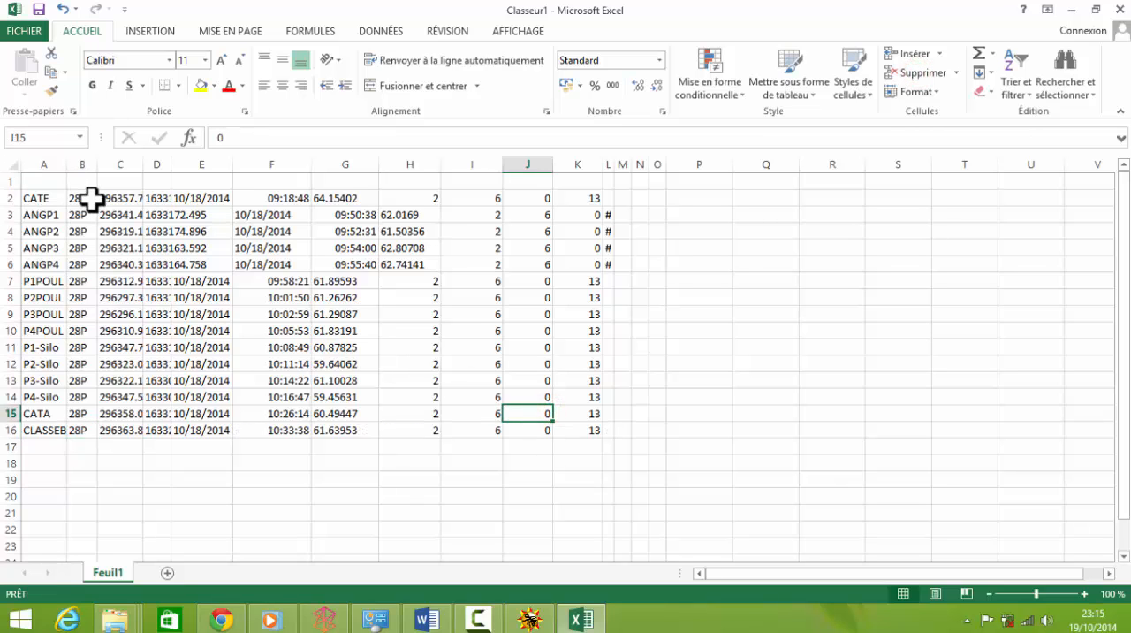
Step: Delete the 28P cells in column B, shifting the rest of each row left
drag(89, 198, 78, 431)
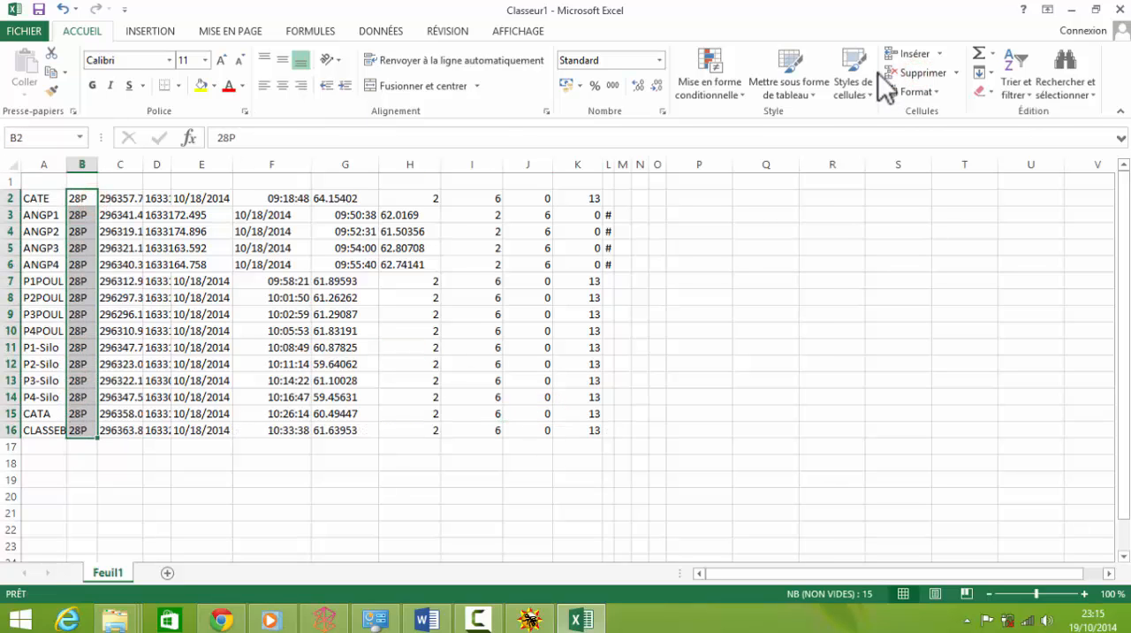
click(919, 73)
click(698, 446)
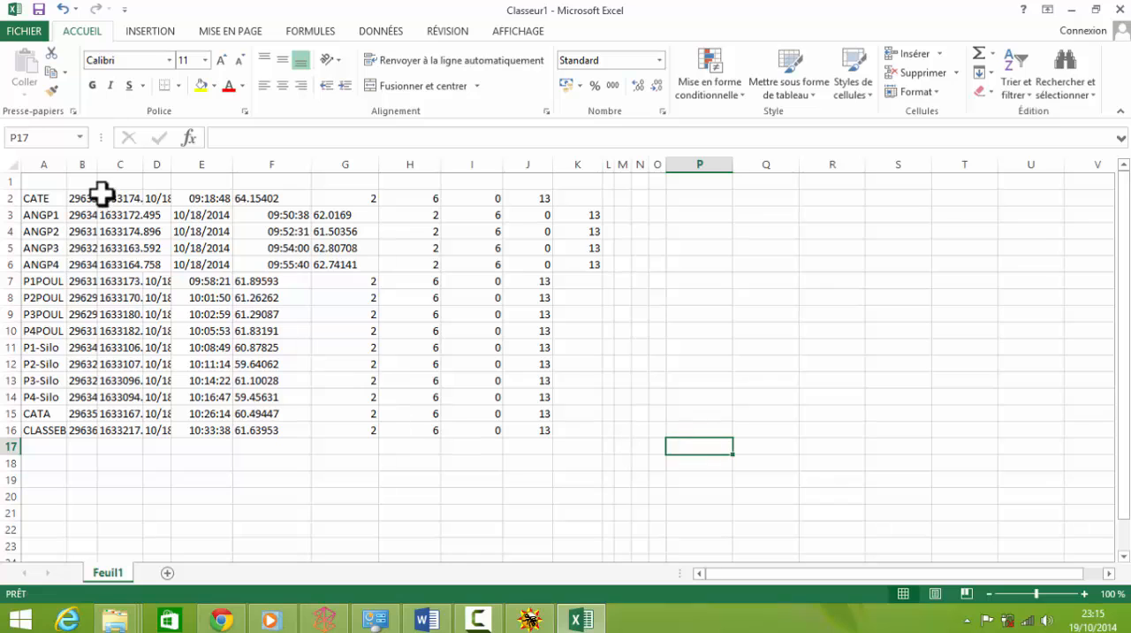
Step: Widen columns B and C and move the block E3:K6 one column left so rows 3 to 6 line up
drag(96, 163, 260, 163)
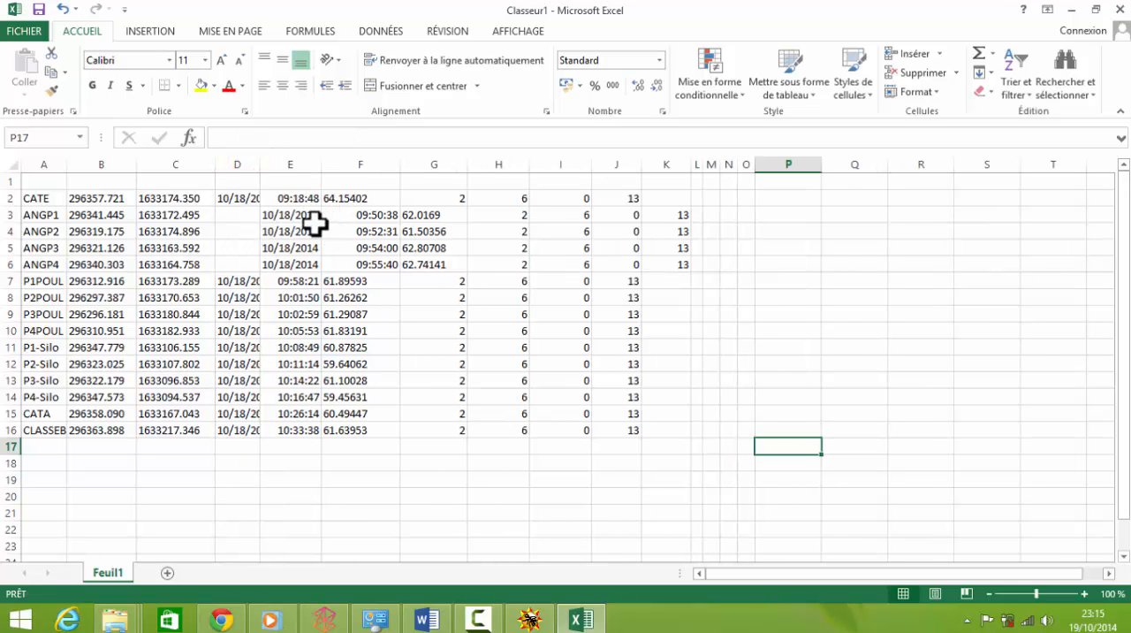
drag(666, 257, 666, 255)
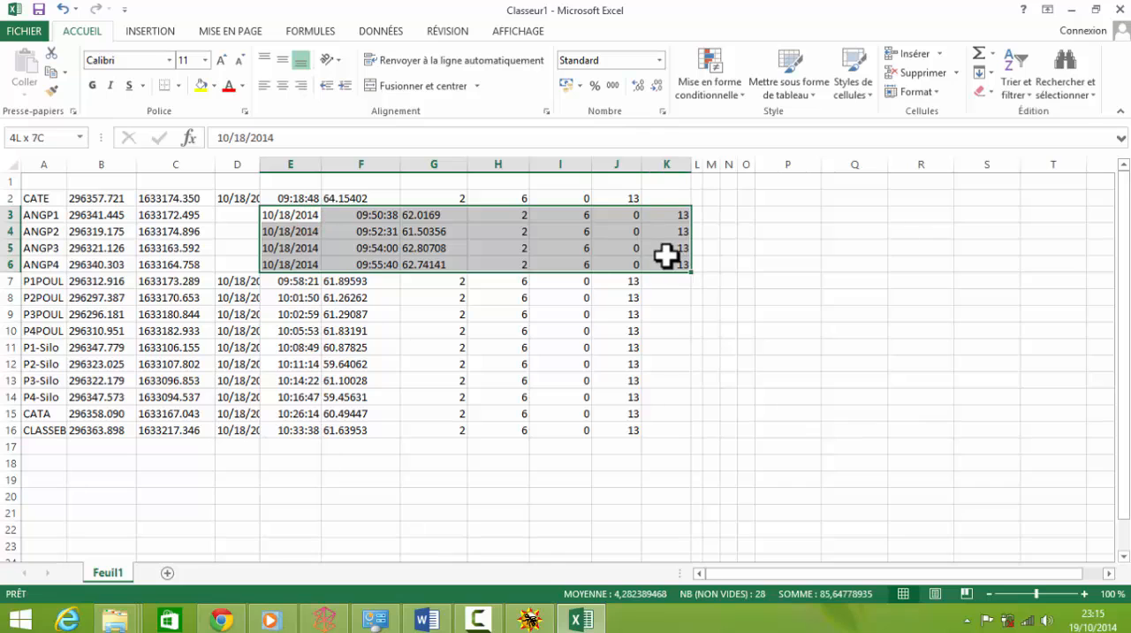
drag(430, 208, 372, 219)
Step: Widen columns D and E to fit the dates and times
drag(258, 162, 289, 161)
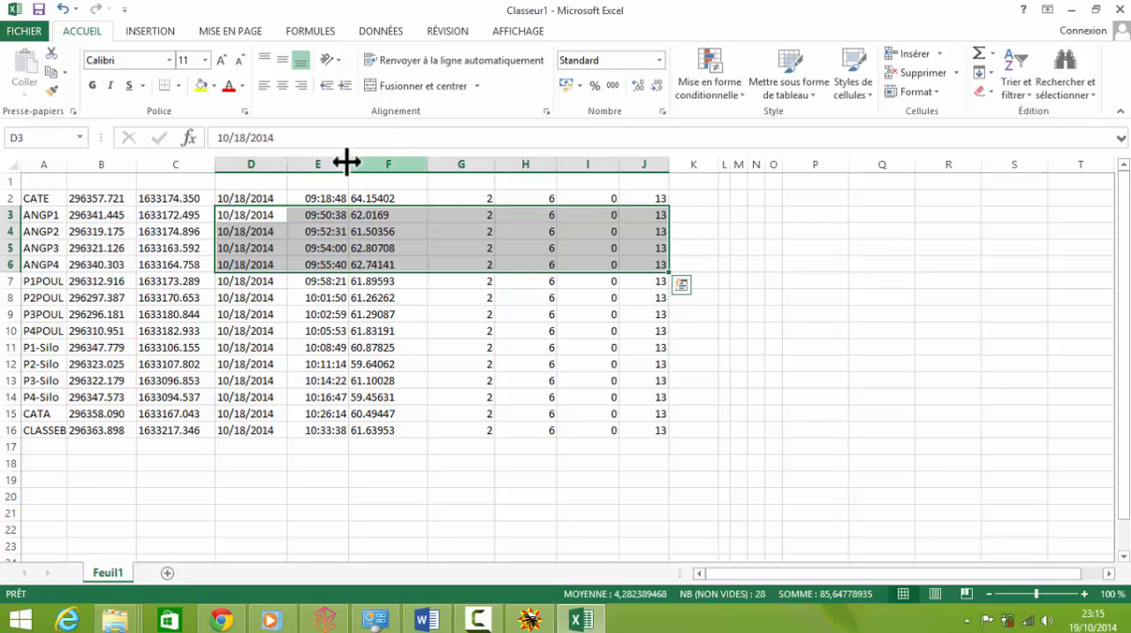
click(405, 295)
mouse_move(339, 159)
mouse_down()
mouse_move(367, 163)
mouse_move(346, 159)
mouse_up()
Step: Delete the cells G2:J16 holding the 2, 6, 0 and 13 columns
drag(469, 200, 654, 426)
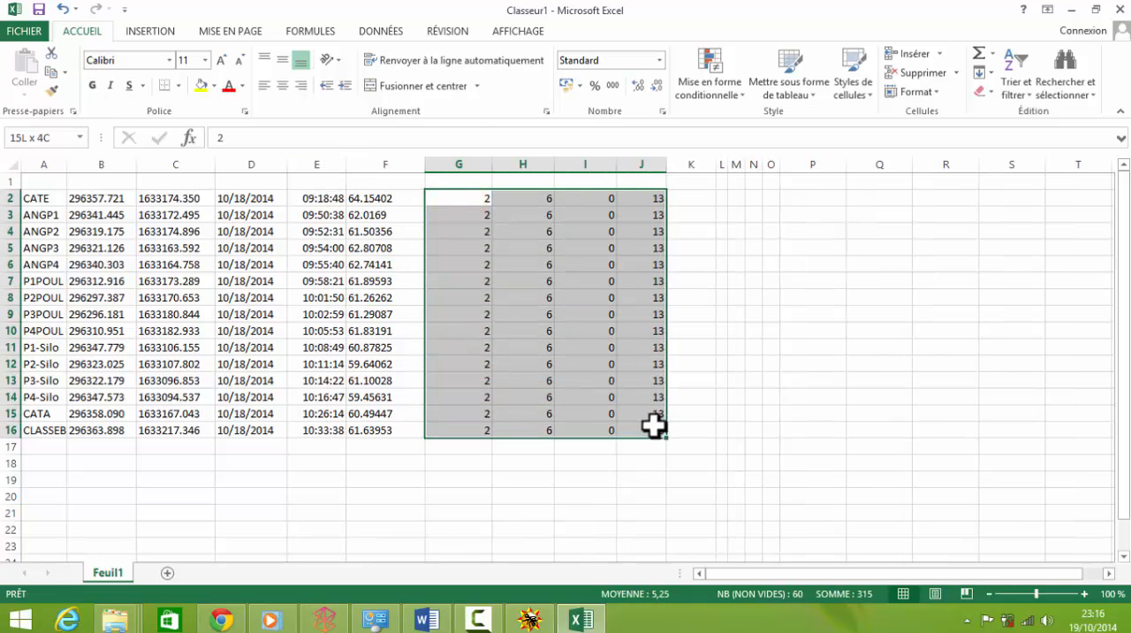
click(919, 72)
click(767, 483)
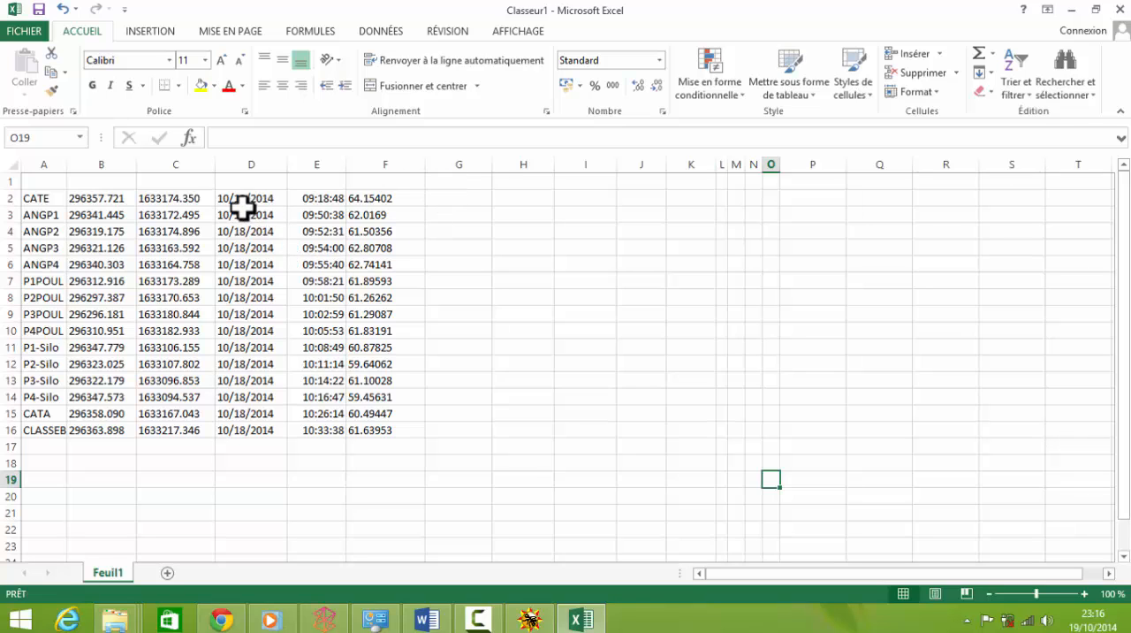
Step: Move the table A2:F16 one column to the right
drag(51, 198, 356, 430)
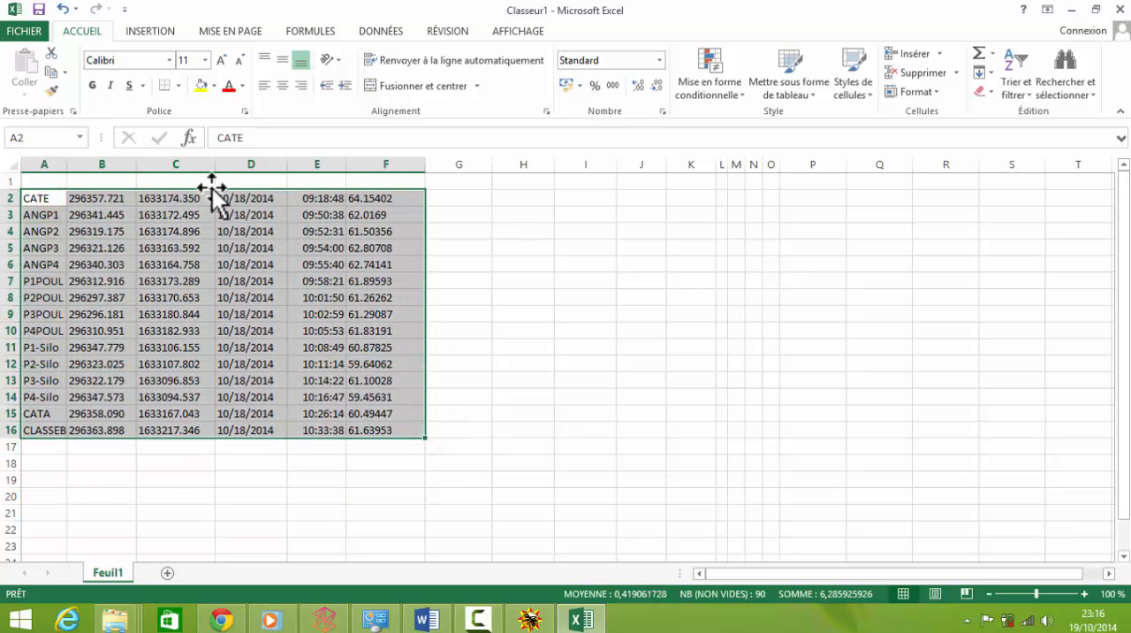
drag(212, 188, 238, 218)
click(676, 364)
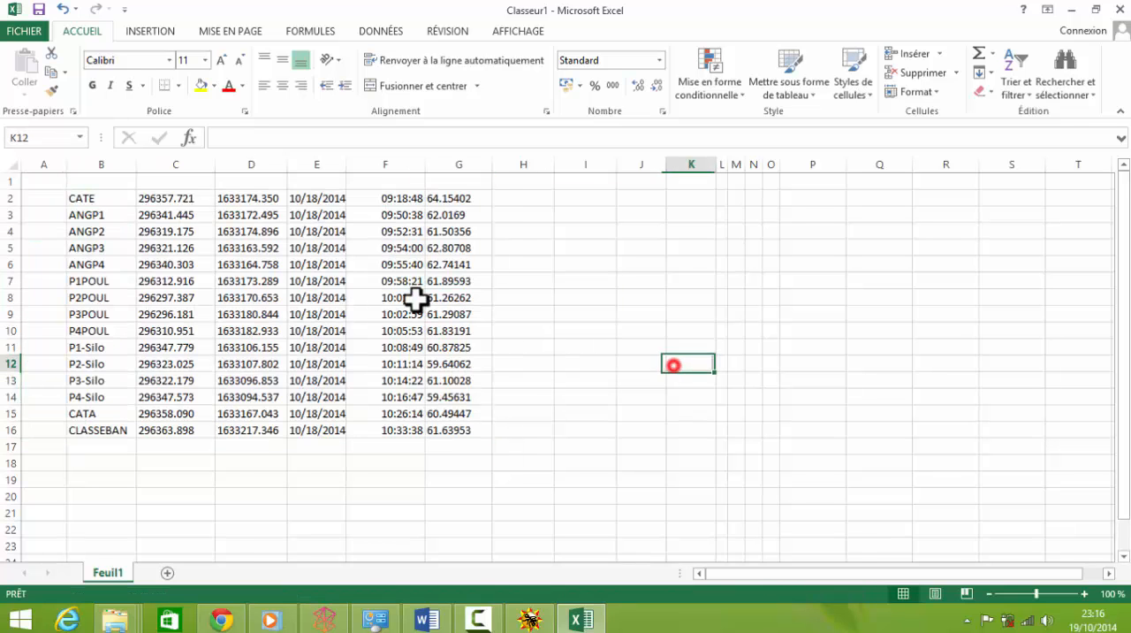
Step: Move the date, time and elevation cells E2:G16 to columns H to J
click(301, 212)
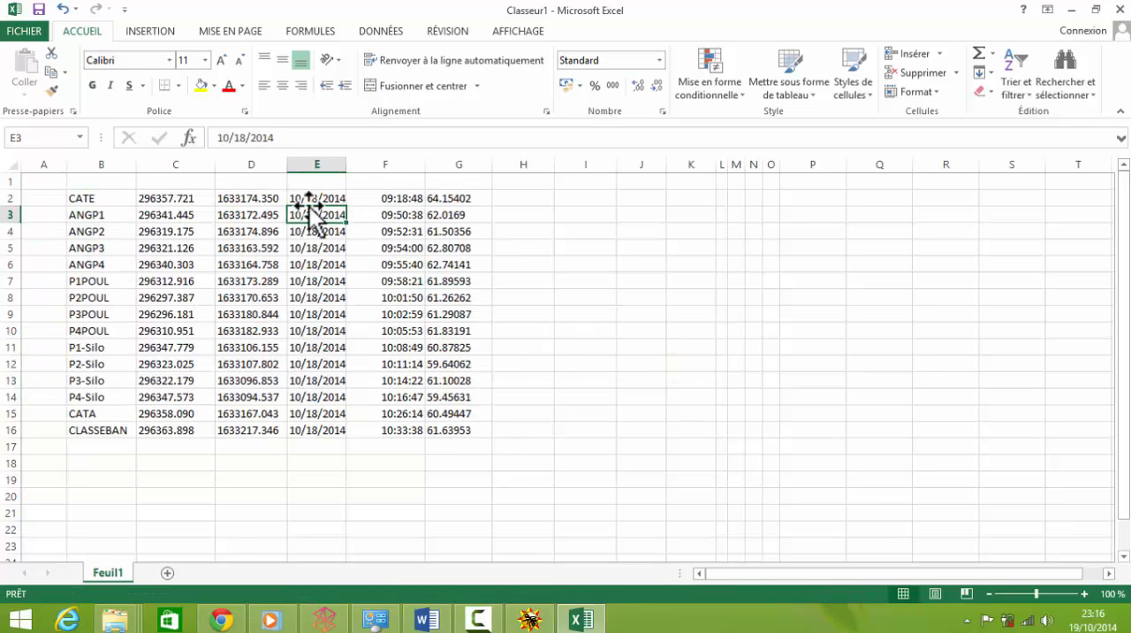
drag(300, 199, 457, 425)
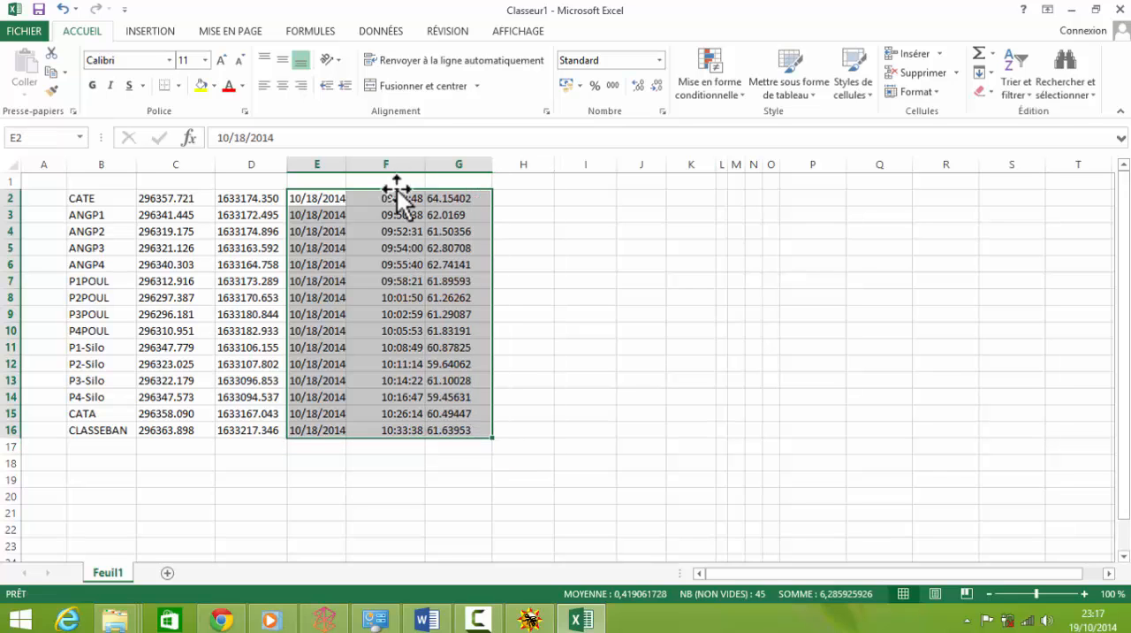
drag(389, 194, 564, 221)
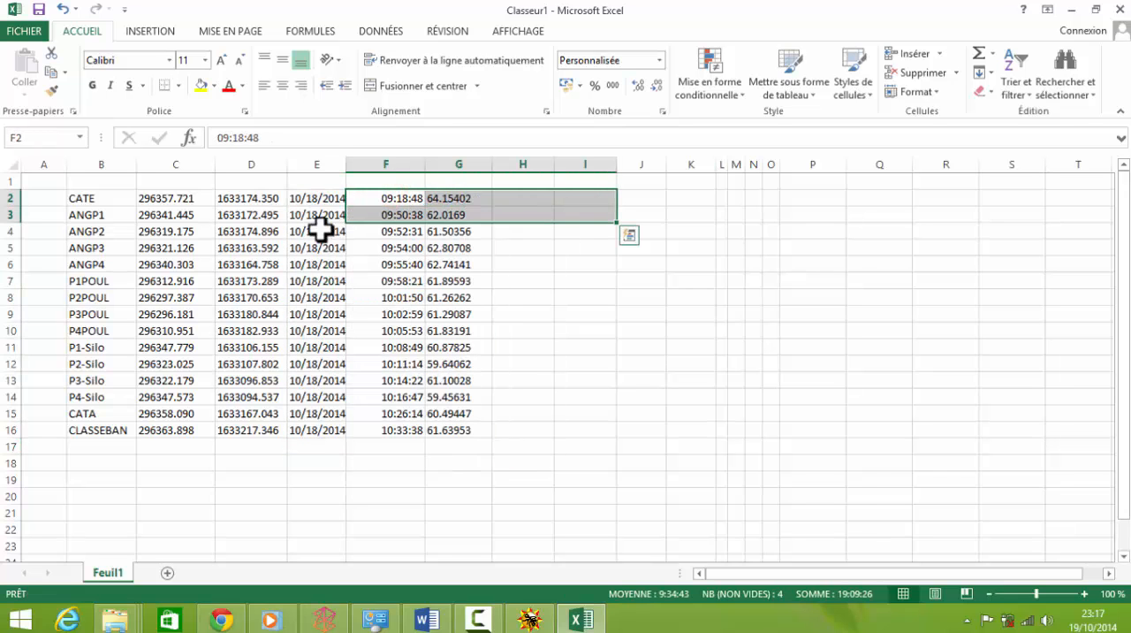
drag(312, 200, 430, 436)
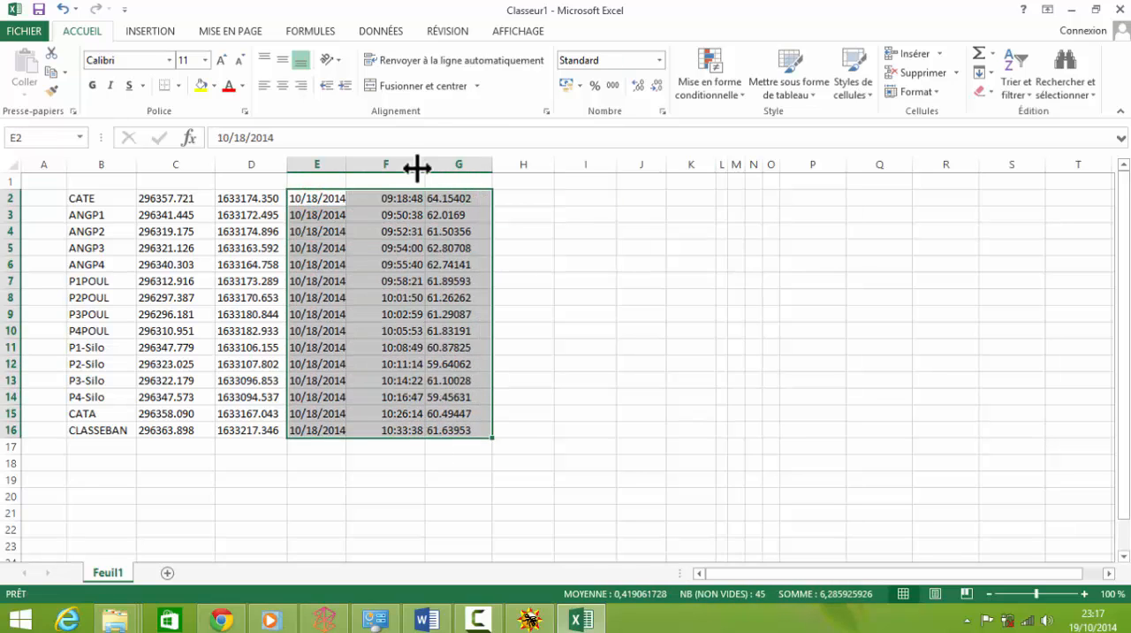
drag(351, 187, 565, 228)
drag(93, 196, 397, 252)
click(101, 195)
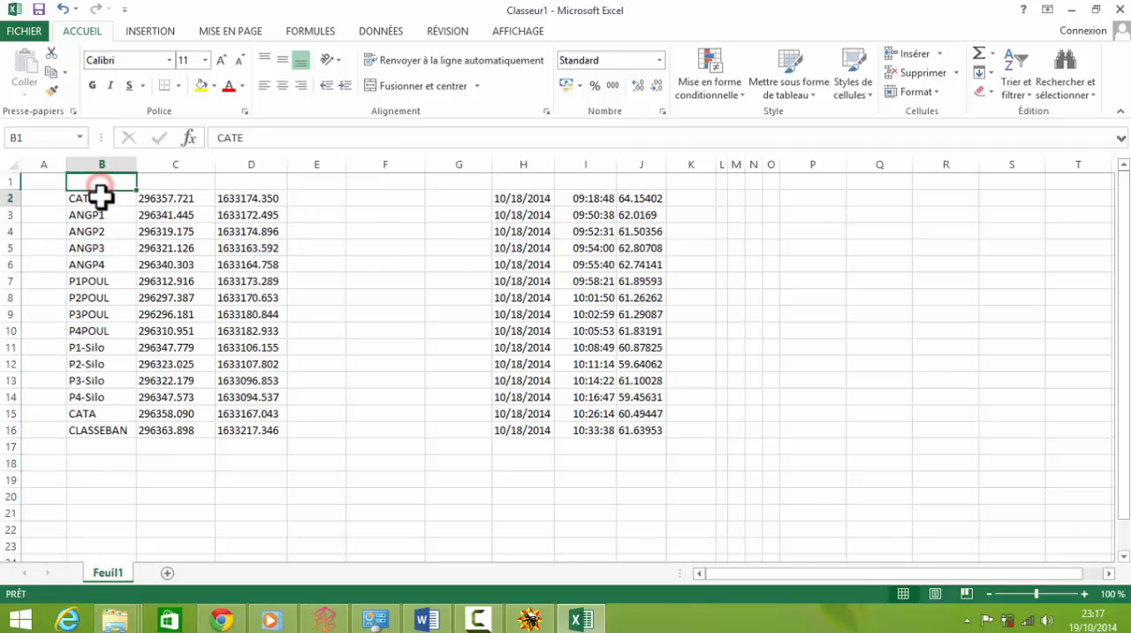
Step: Move the waypoint names from column B to column F and the elevation values from column J to column E
drag(96, 307, 96, 433)
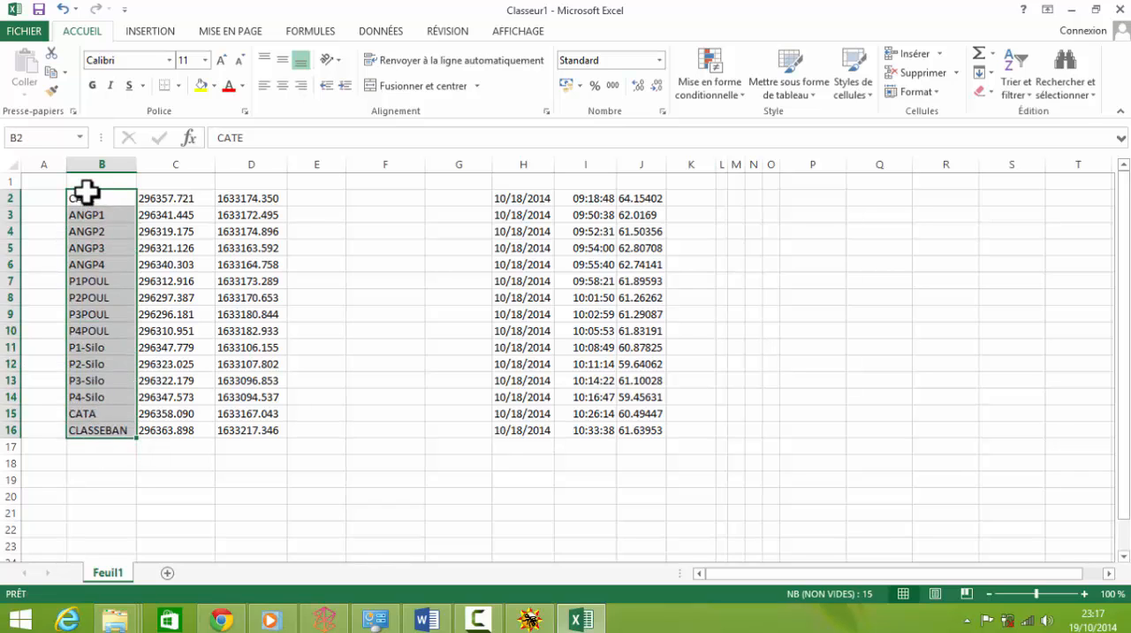
drag(87, 187, 425, 198)
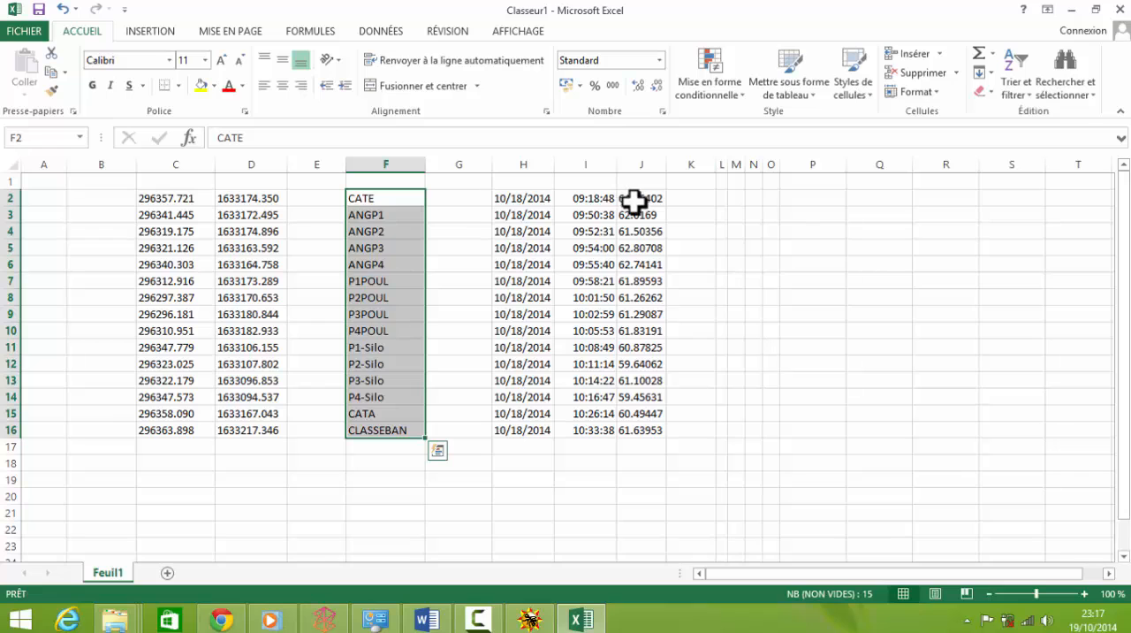
drag(650, 199, 657, 431)
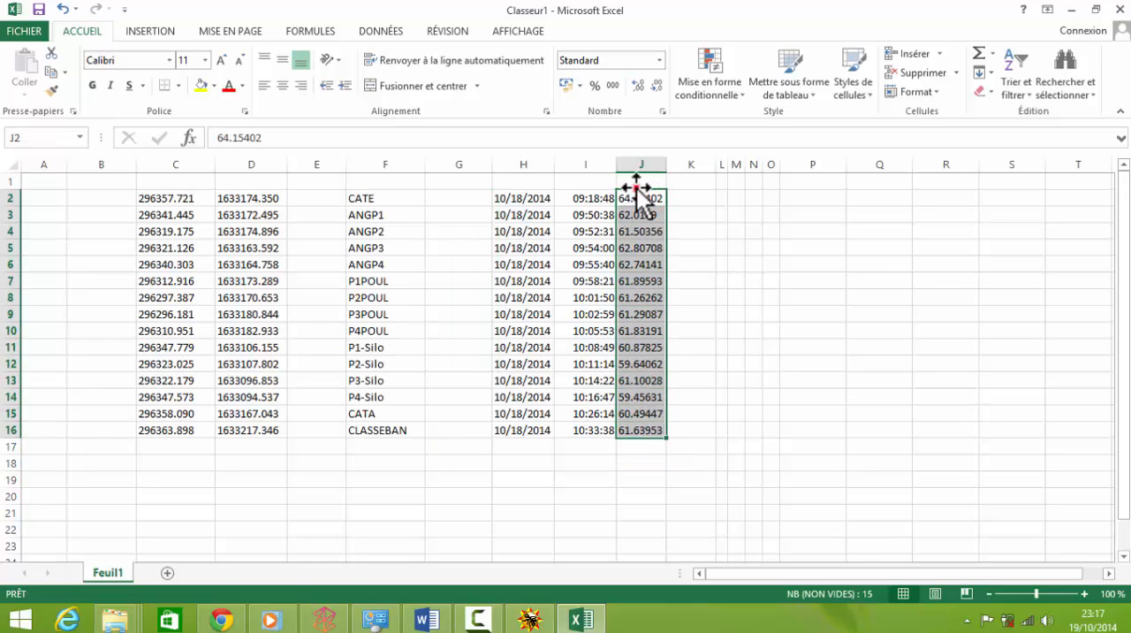
drag(636, 187, 336, 201)
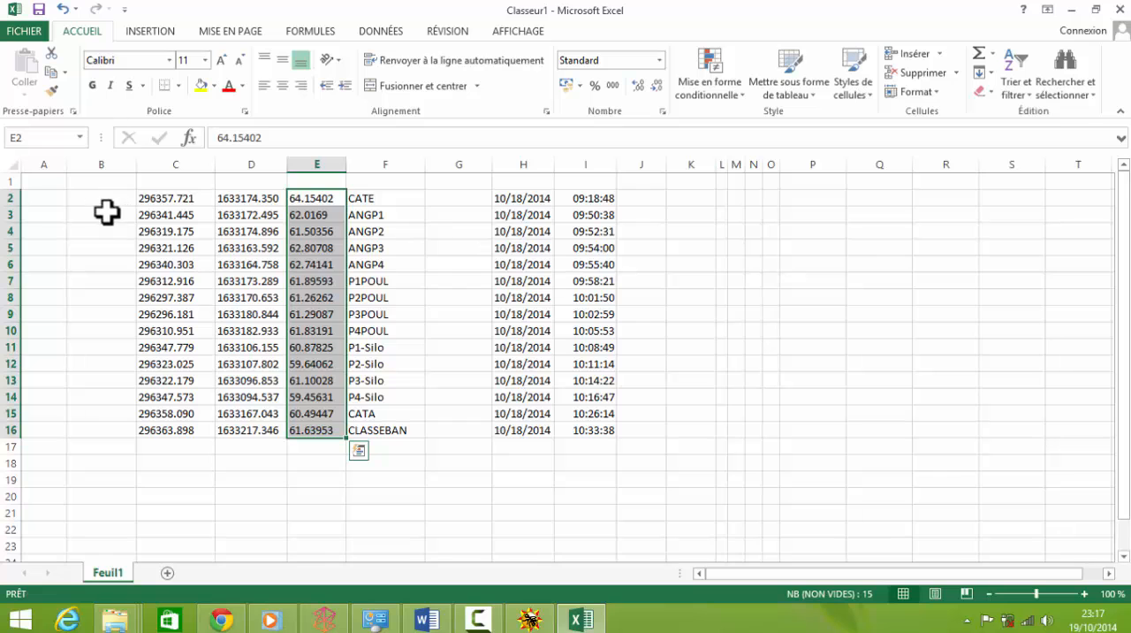
Step: Delete the empty cells A2:B16, shifting the table left
drag(44, 198, 79, 426)
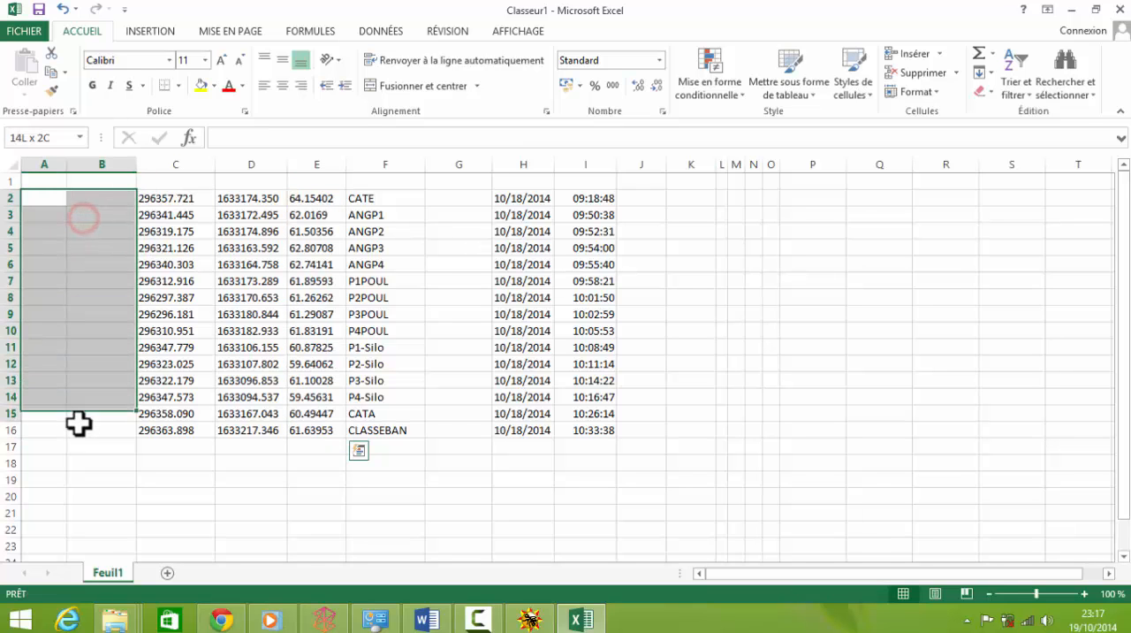
click(916, 72)
click(37, 183)
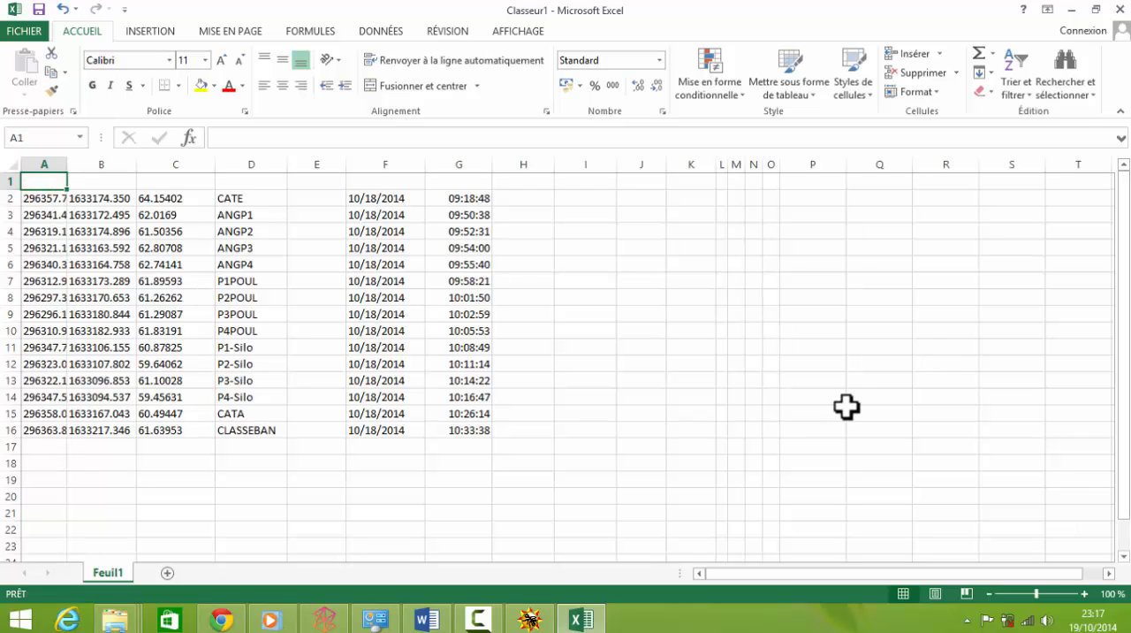
Step: Enter the column headers X, Y, Z and Nom in cells A1 to D1
text(X)
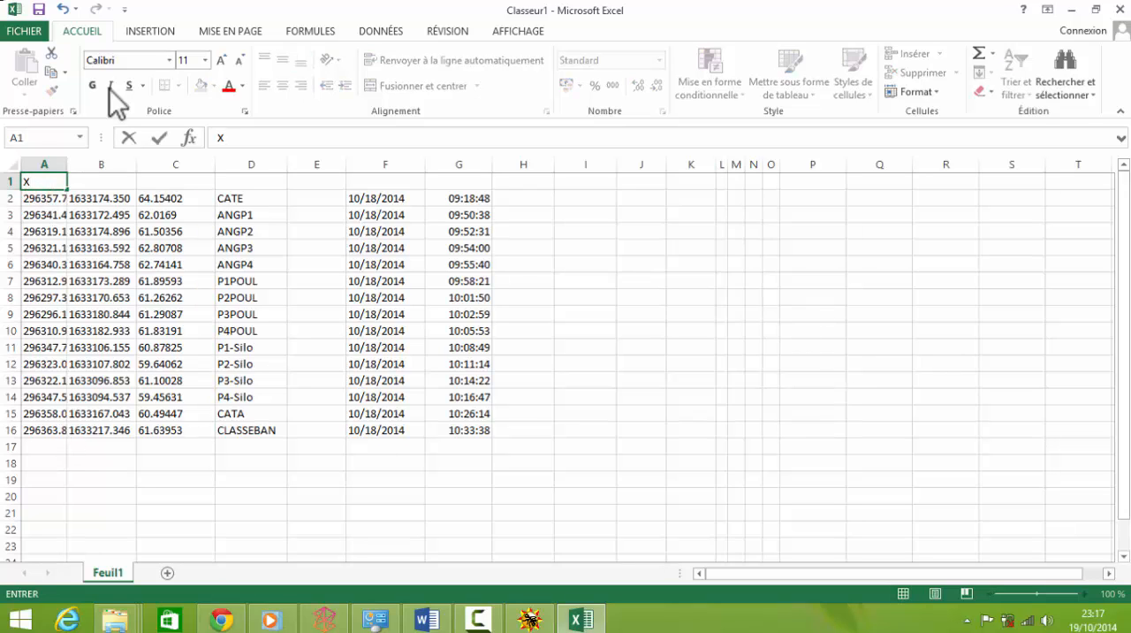
click(86, 186)
text(Y)
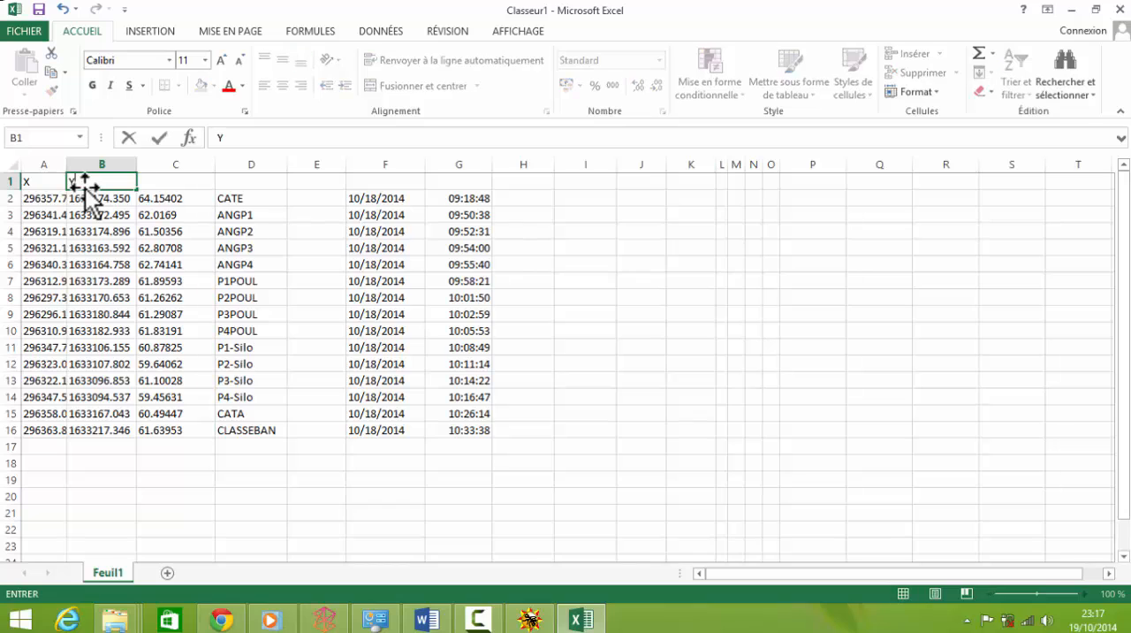
click(181, 185)
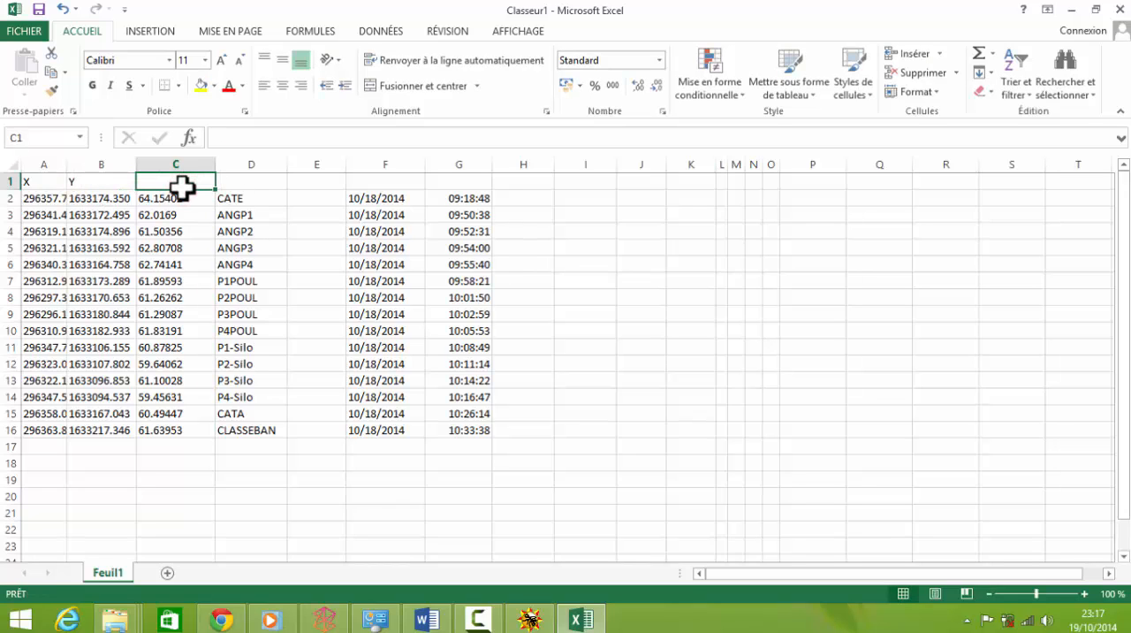
text(Z)
click(242, 196)
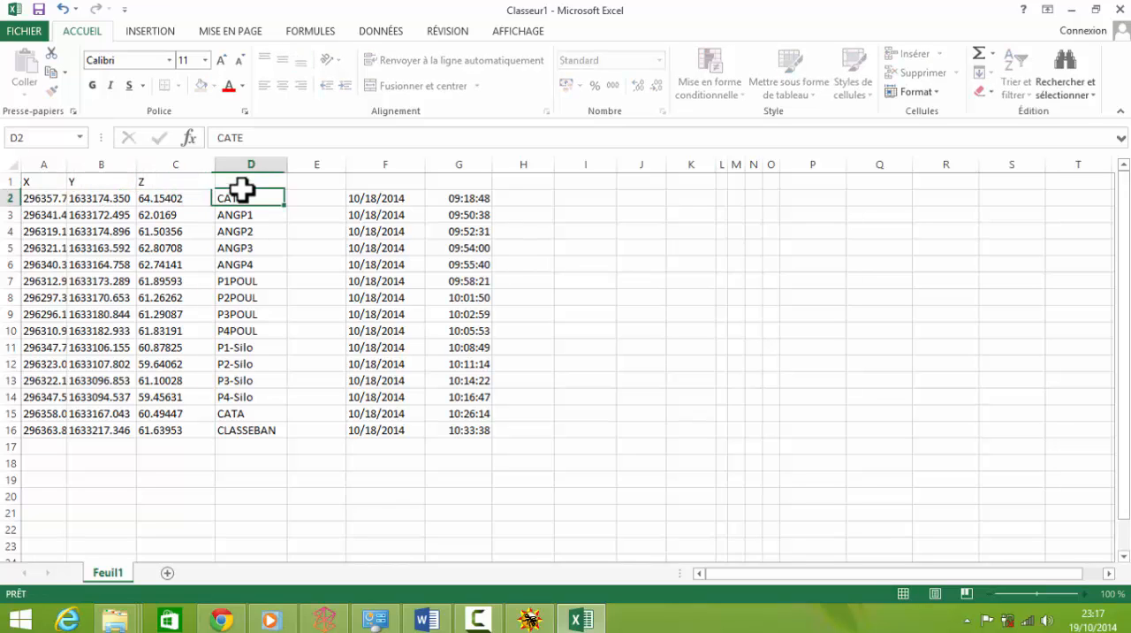
click(242, 182)
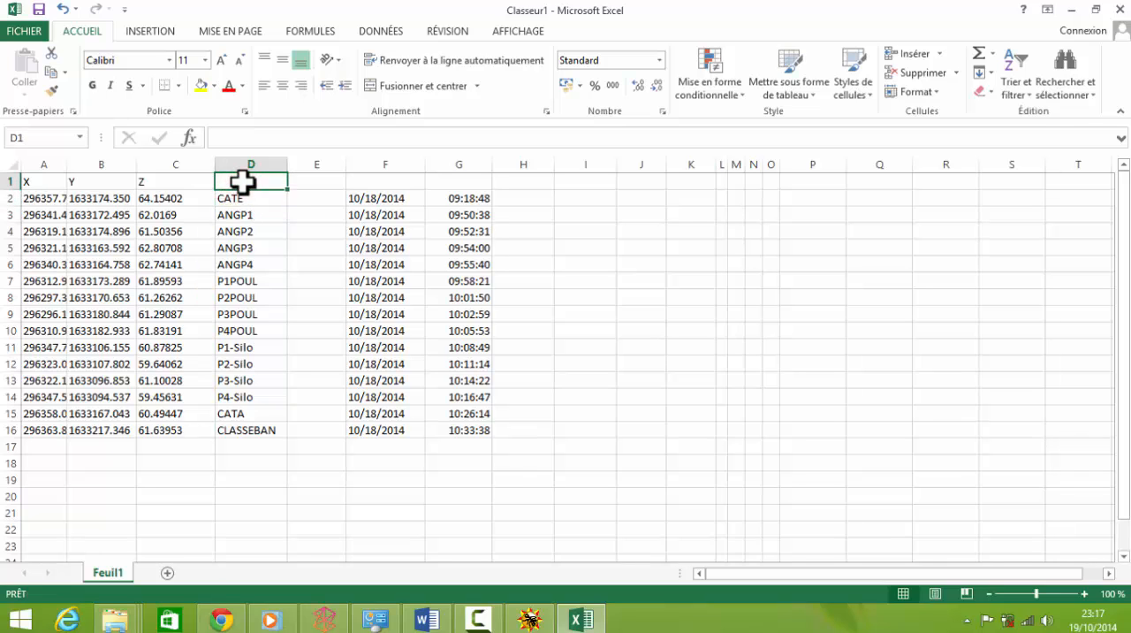
text(N)
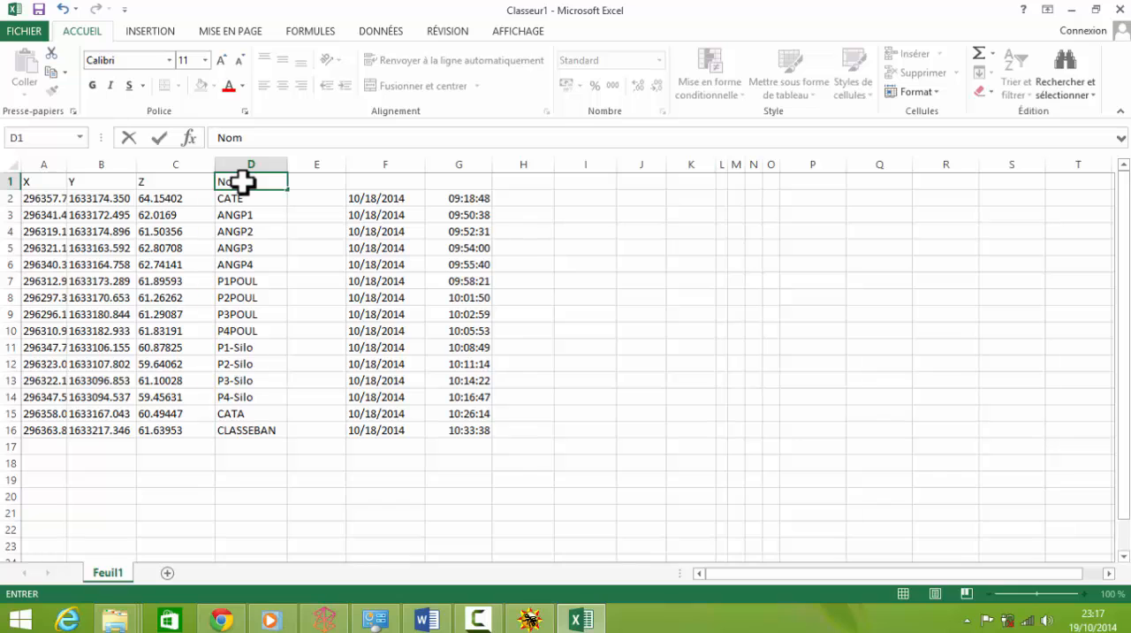
text(om)
Step: Delete the date and time cells F2:G16
click(459, 250)
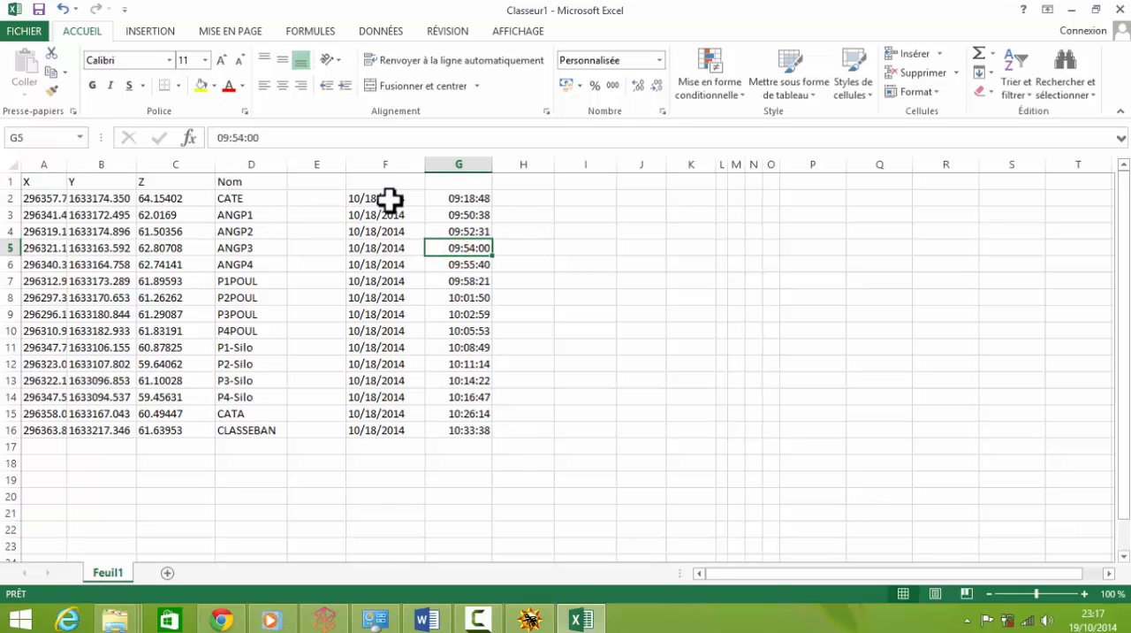
drag(389, 201, 490, 432)
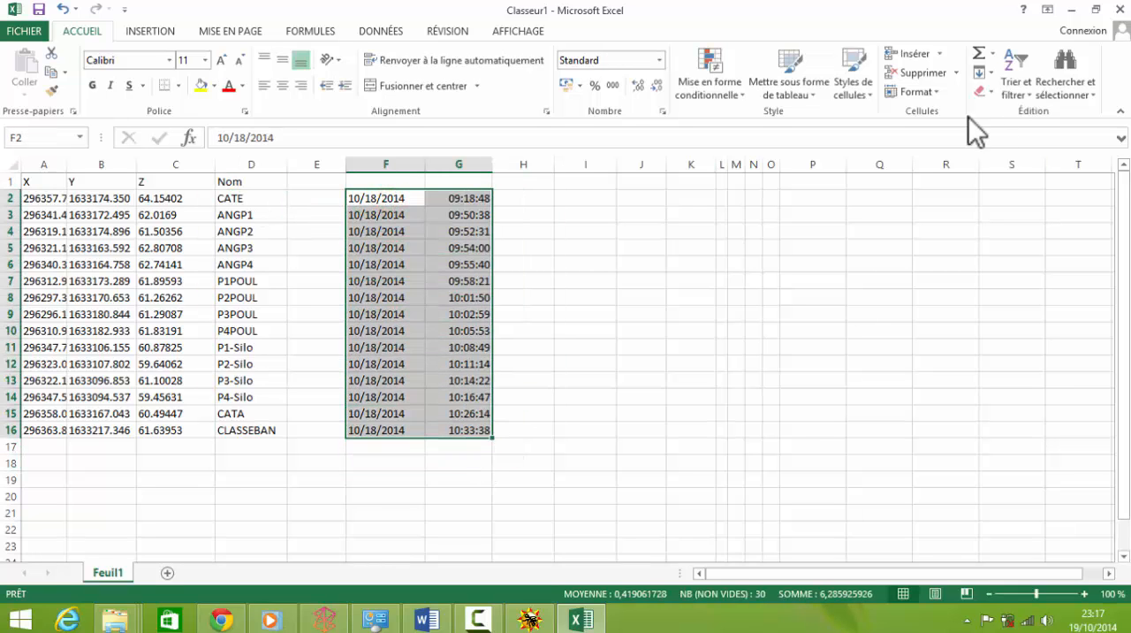
click(926, 73)
click(645, 450)
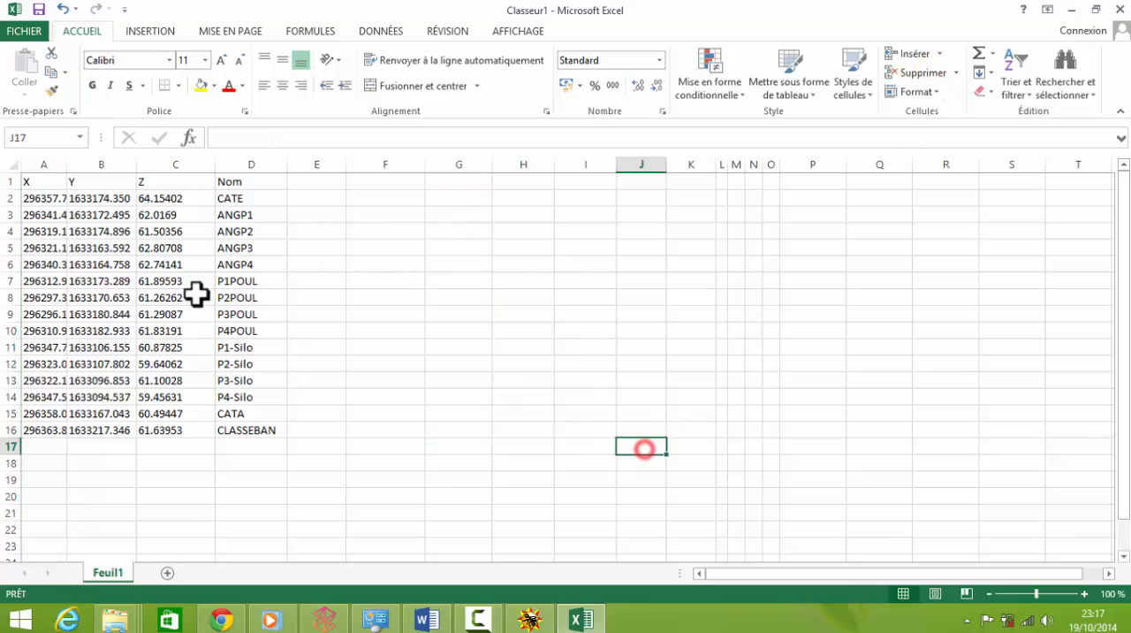
Step: Center the header labels in A1:D1
click(170, 200)
drag(36, 182, 217, 181)
click(284, 85)
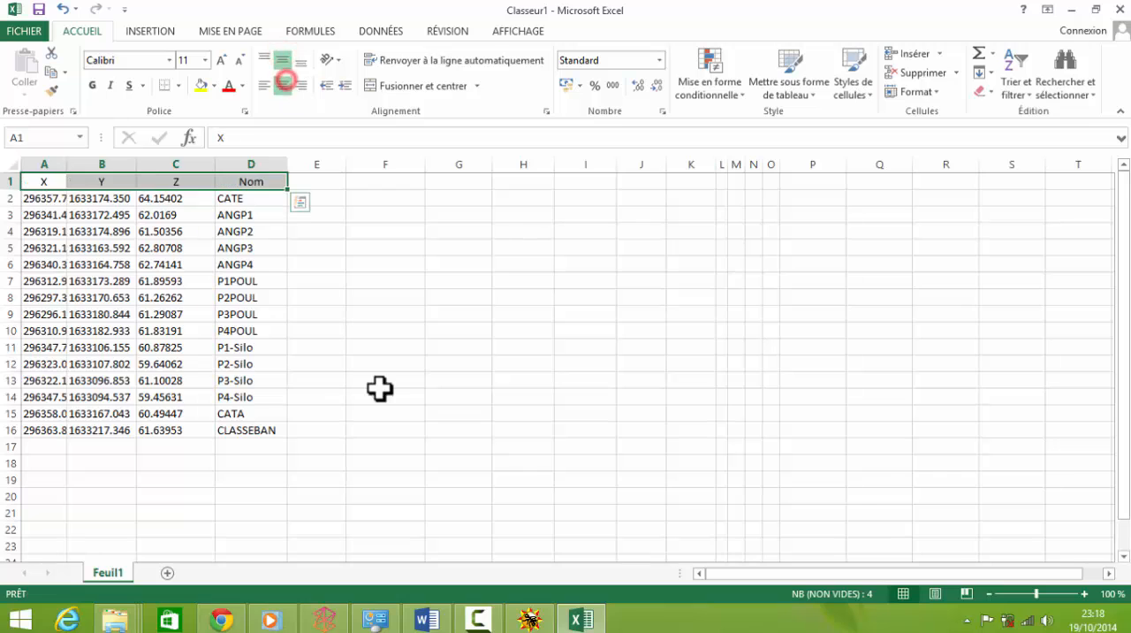
click(379, 389)
click(279, 459)
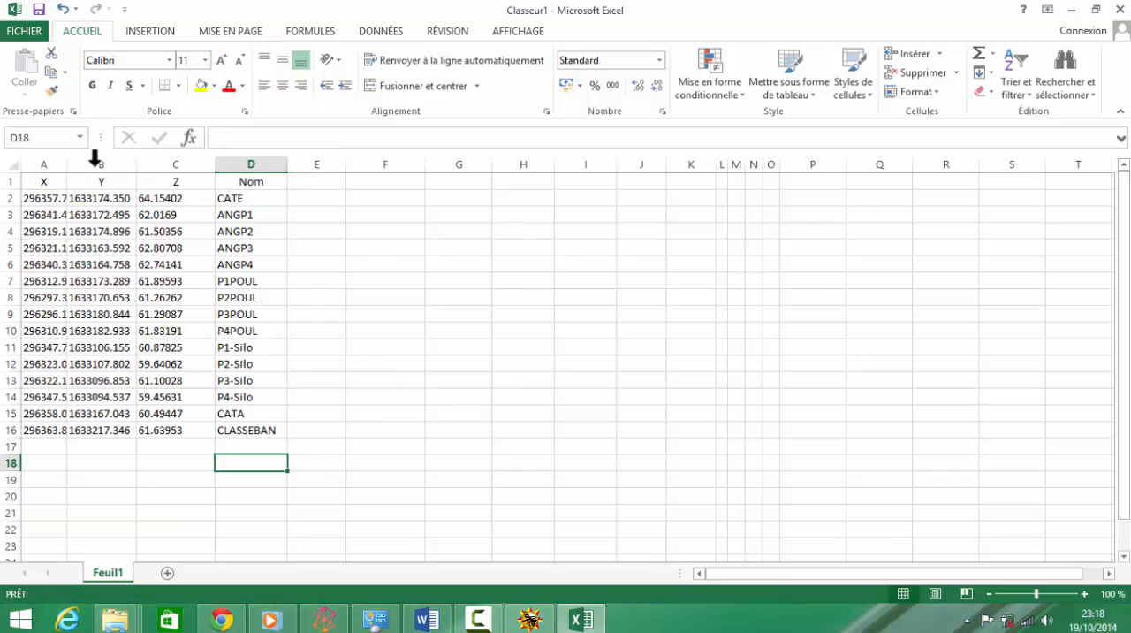
Step: Widen column A and narrow column C to fit their values
drag(66, 166, 90, 167)
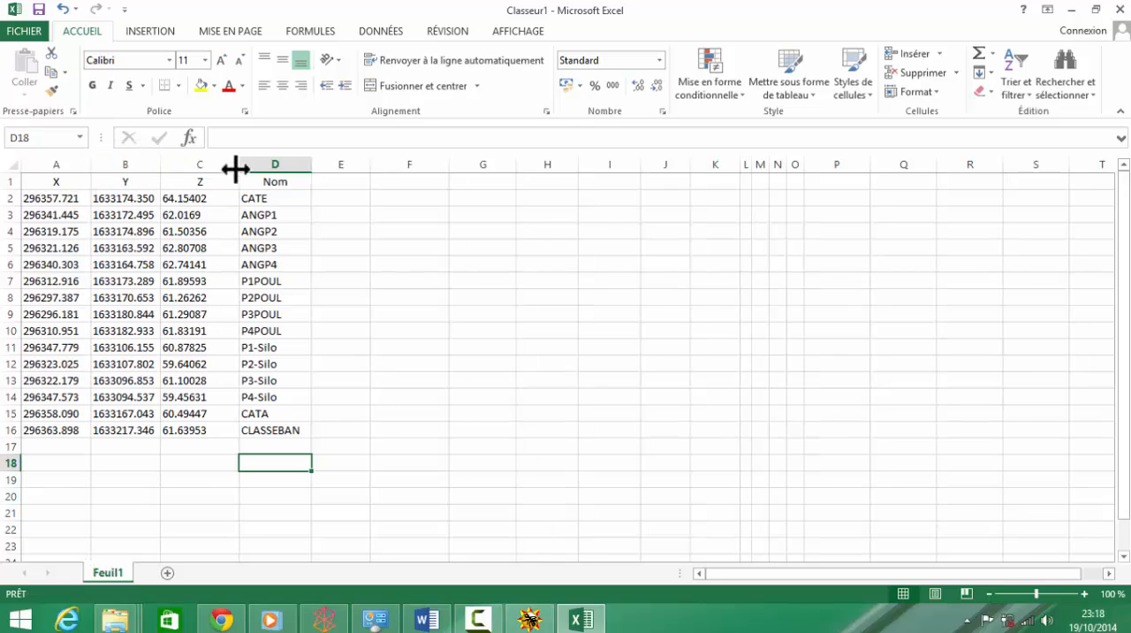
drag(239, 167, 217, 165)
click(313, 235)
click(524, 353)
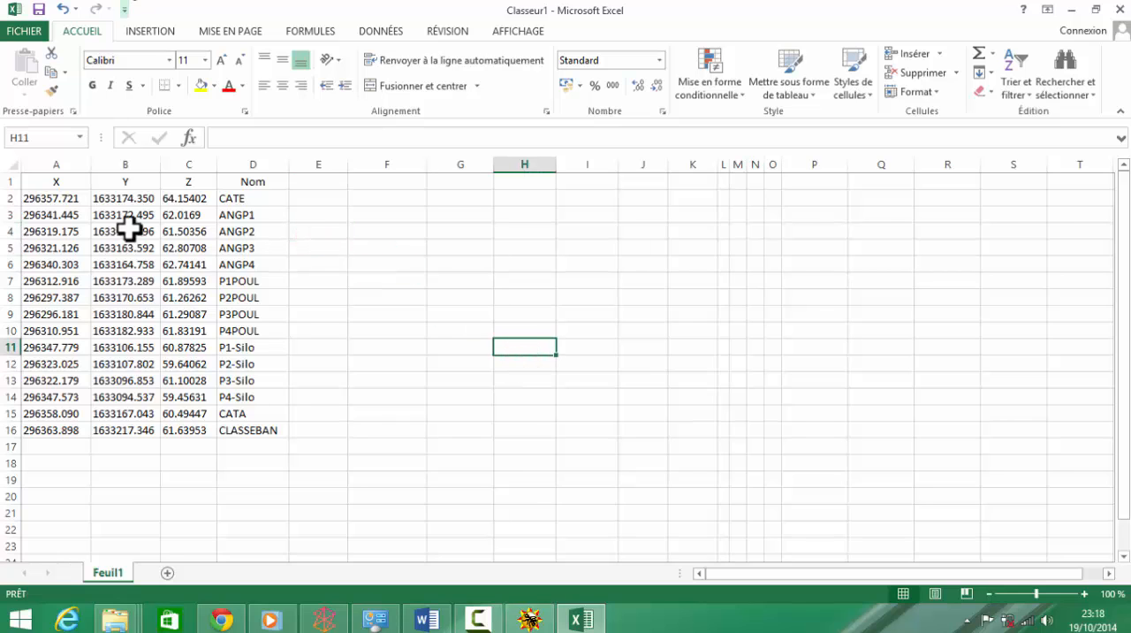
Step: Select the table A1:D16 and start saving it in the Cours SIG 2014 folder under the name Exo_Gps_CATE
click(38, 183)
drag(46, 184, 239, 431)
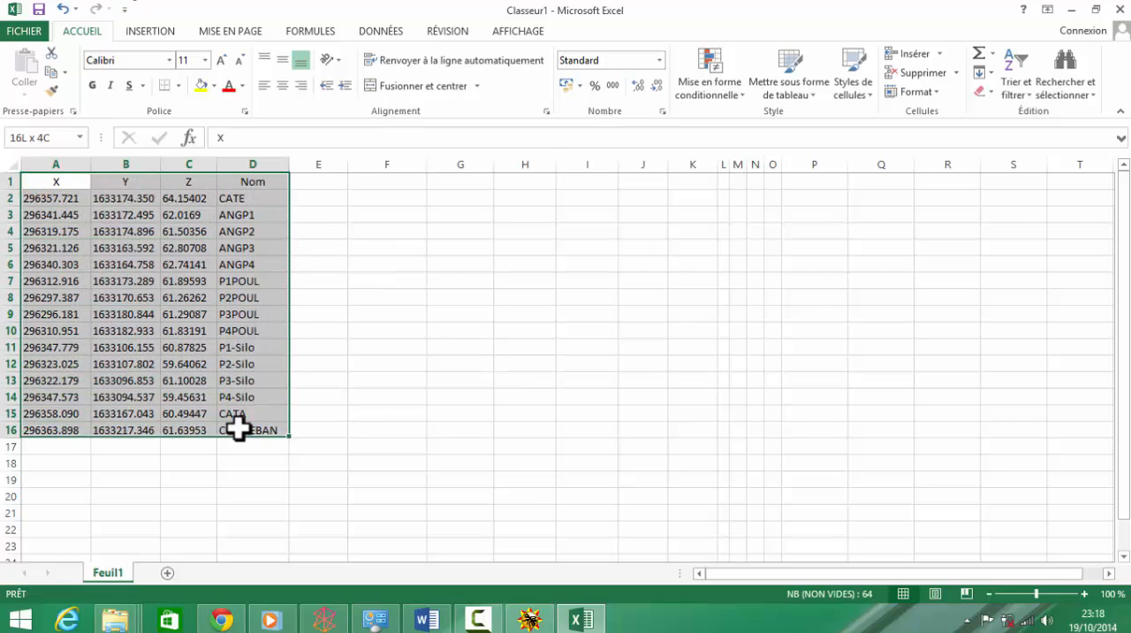
click(27, 35)
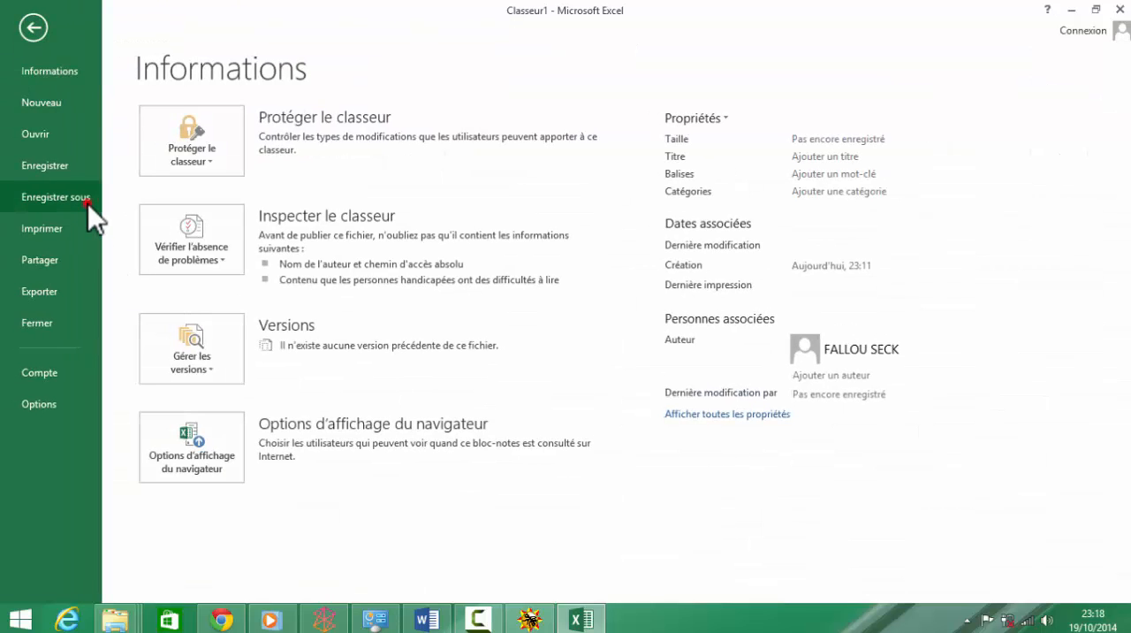
click(87, 203)
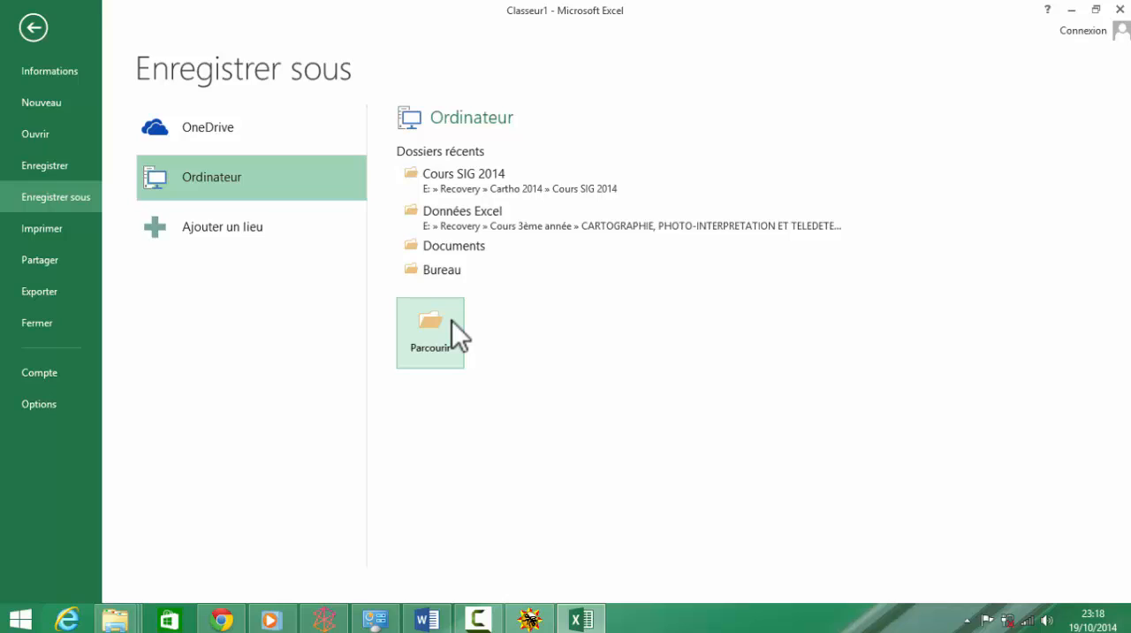
click(516, 175)
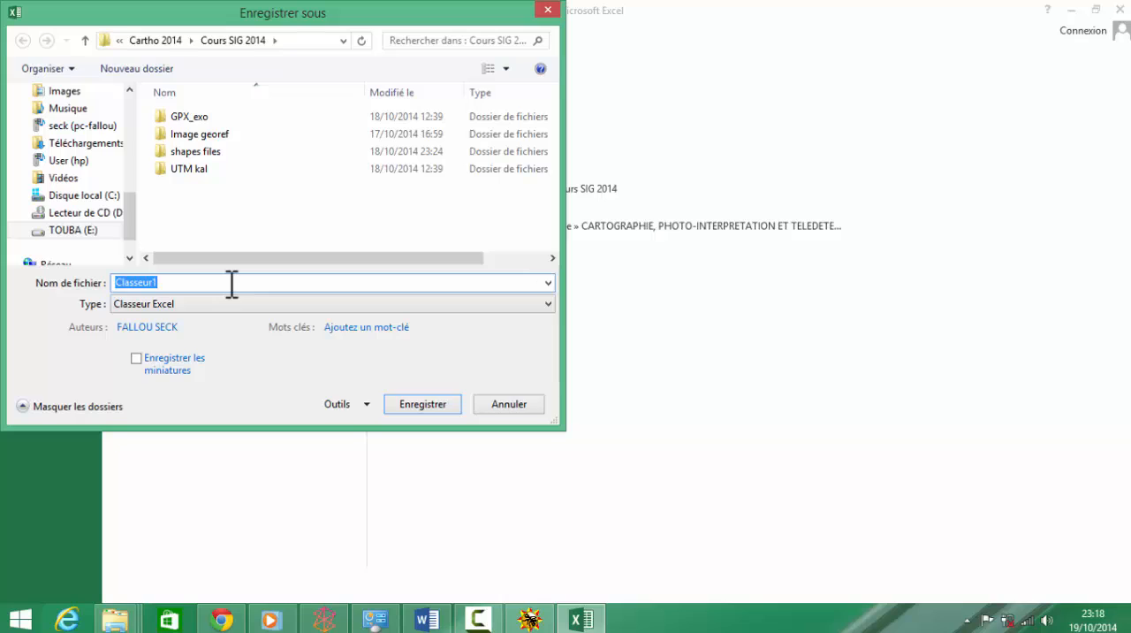
text(Exo_Gps_CATE)
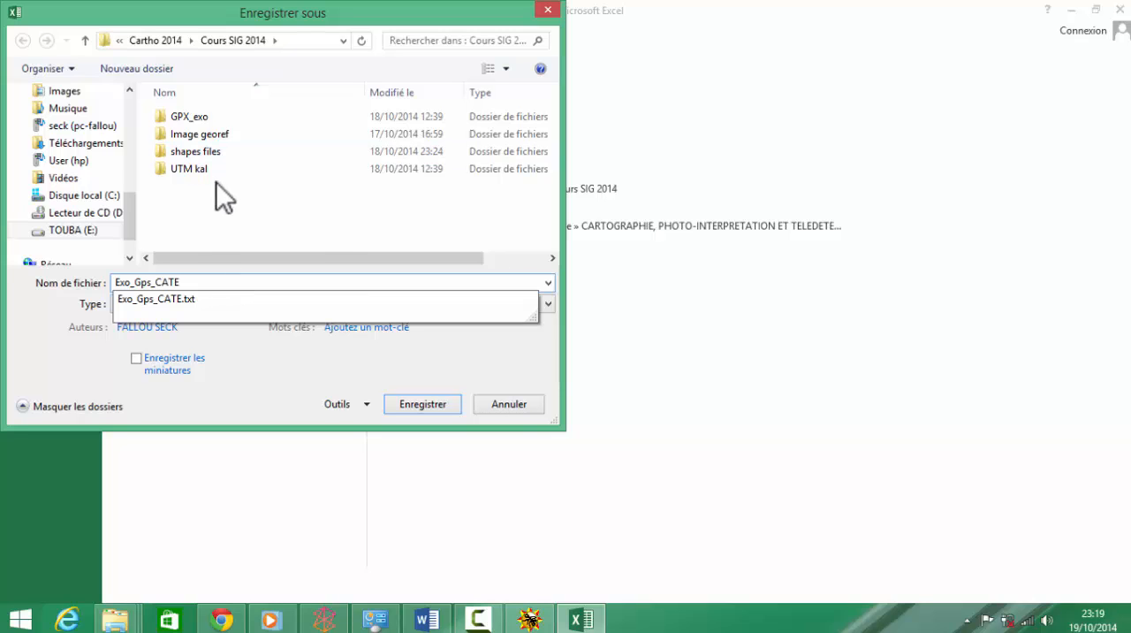
click(326, 228)
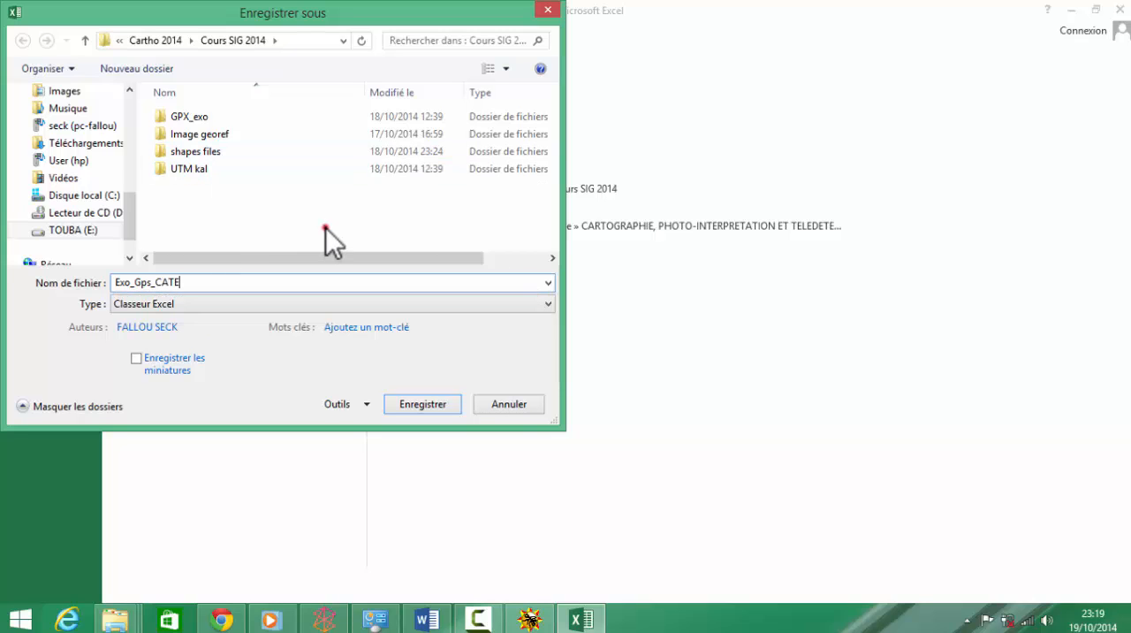
Step: Save it as a Texte (séparateur : tabulation) file, replacing the existing Exo_Gps_CATE.txt, and dismiss the remaining prompts
click(248, 303)
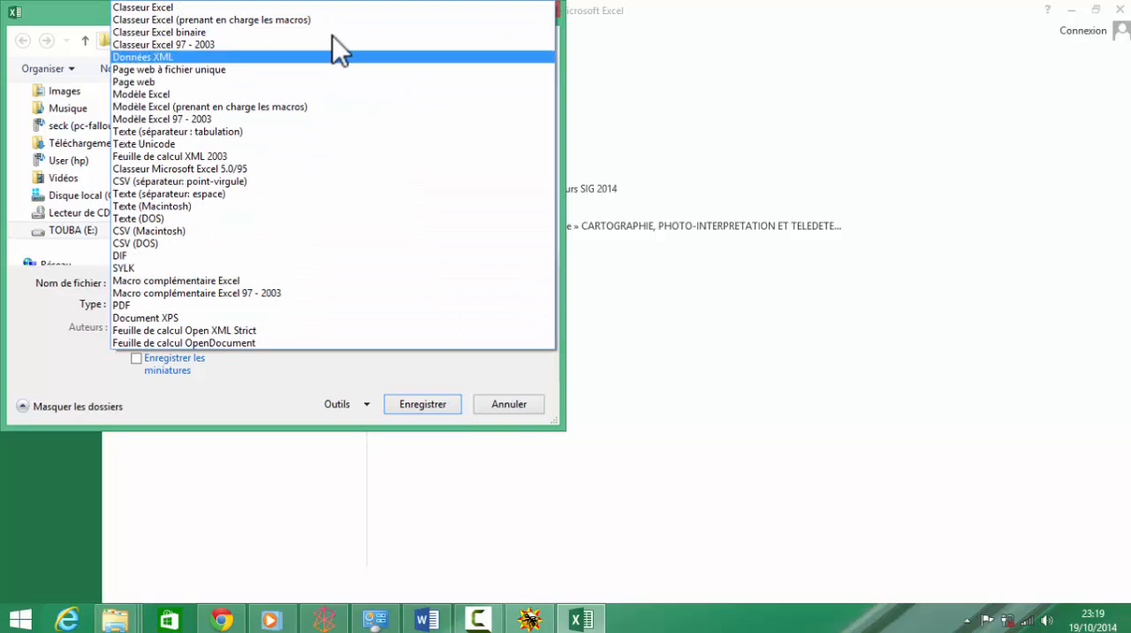
click(196, 132)
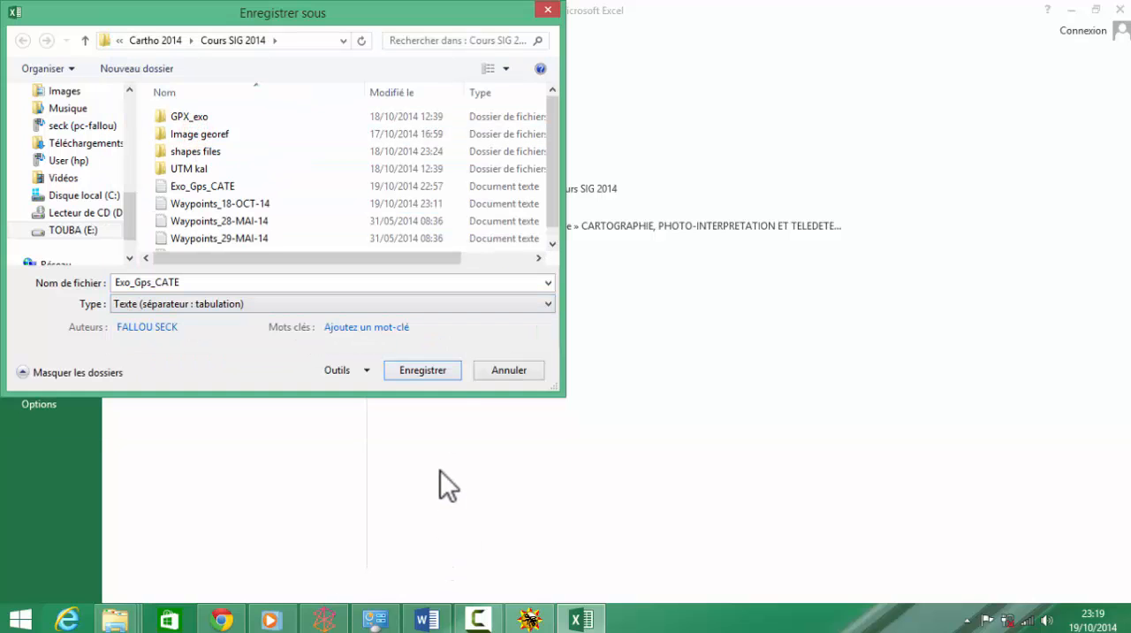
click(440, 374)
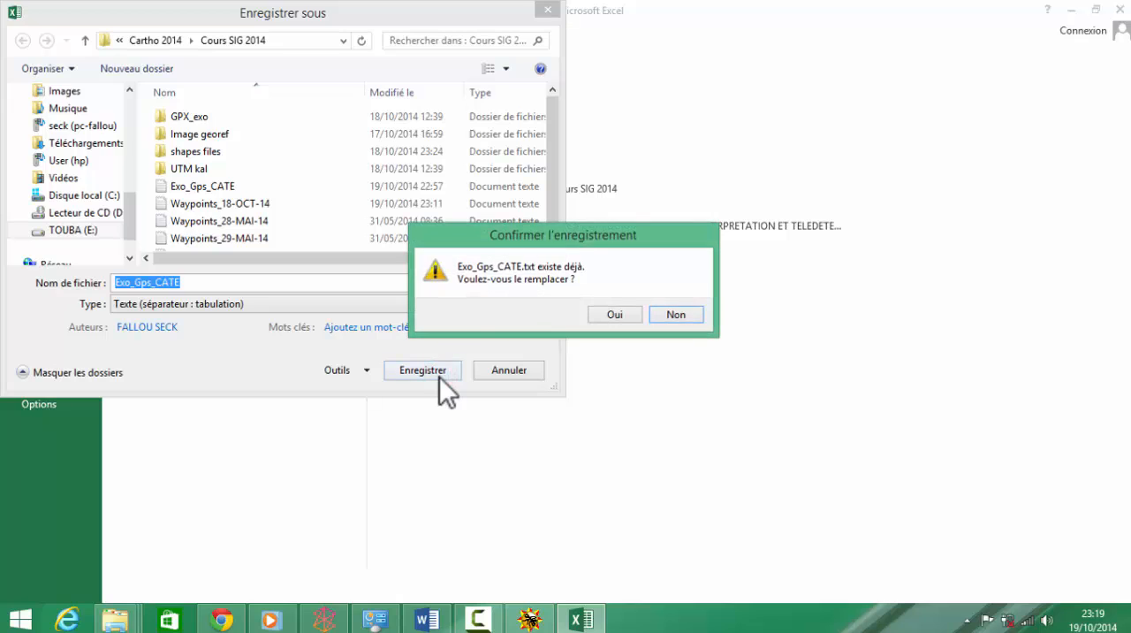
click(611, 315)
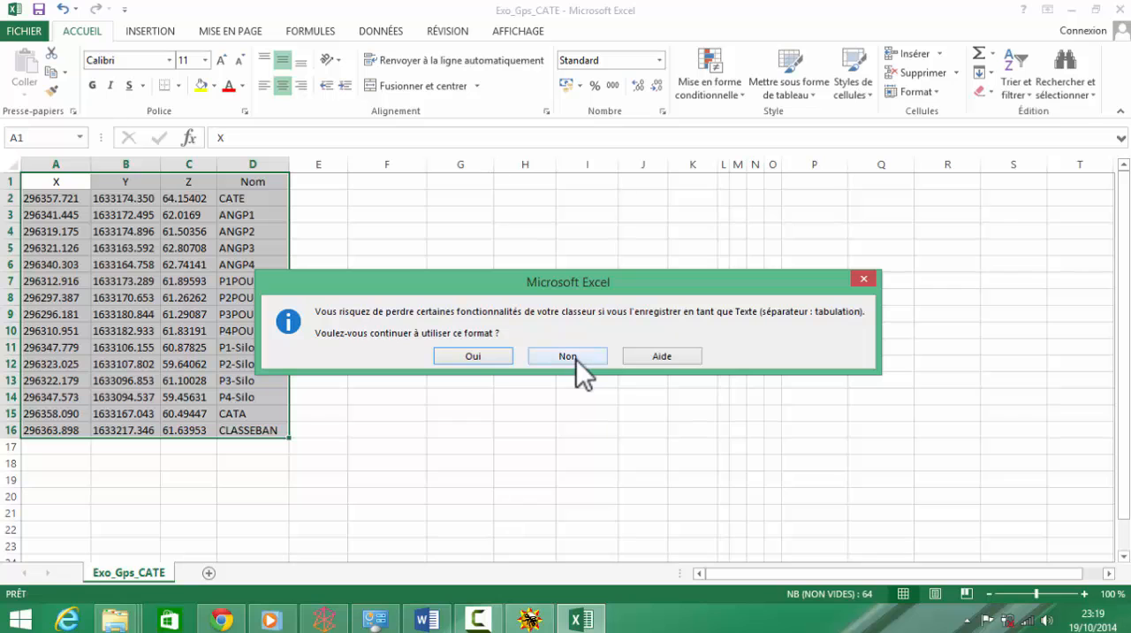
click(873, 283)
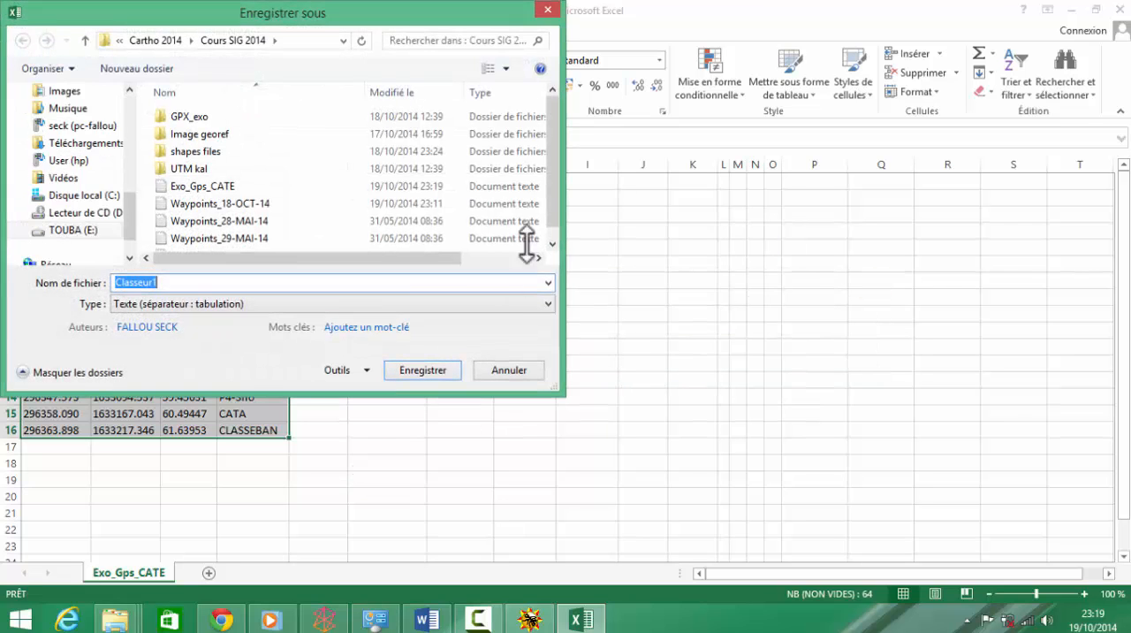
click(513, 371)
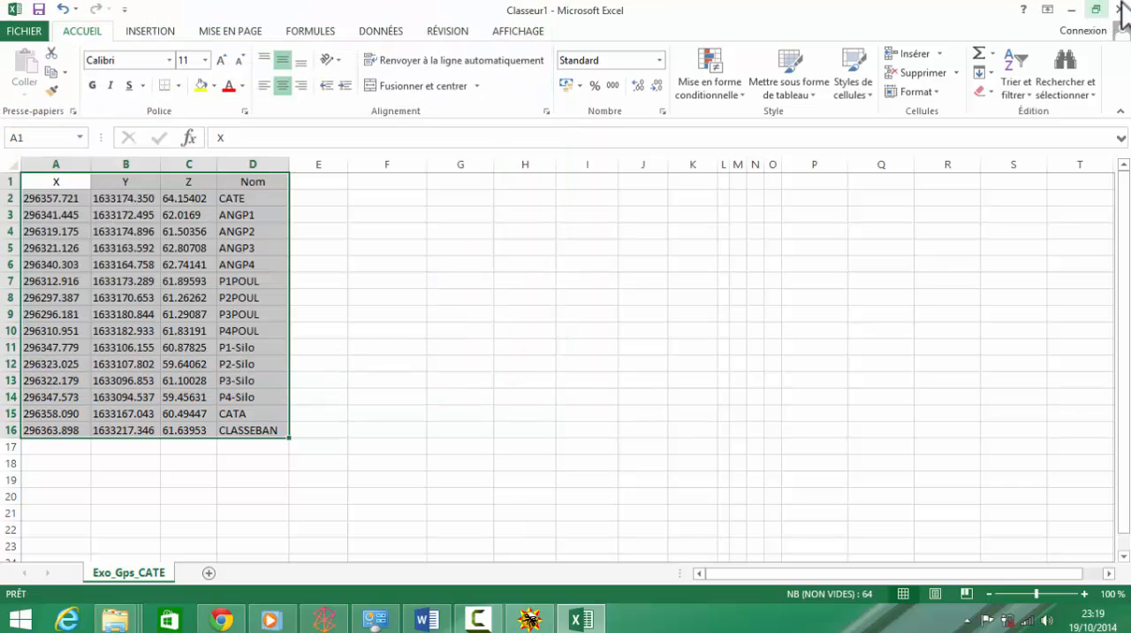
Step: Minimize Excel and launch ArcMap from the Start screen
click(1071, 9)
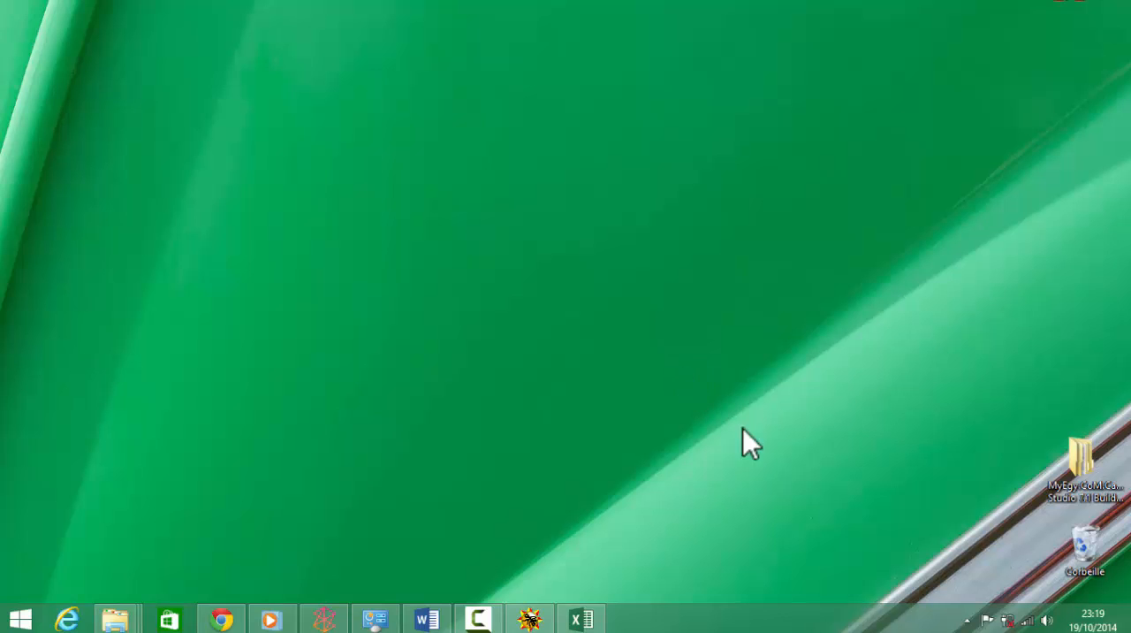
click(20, 619)
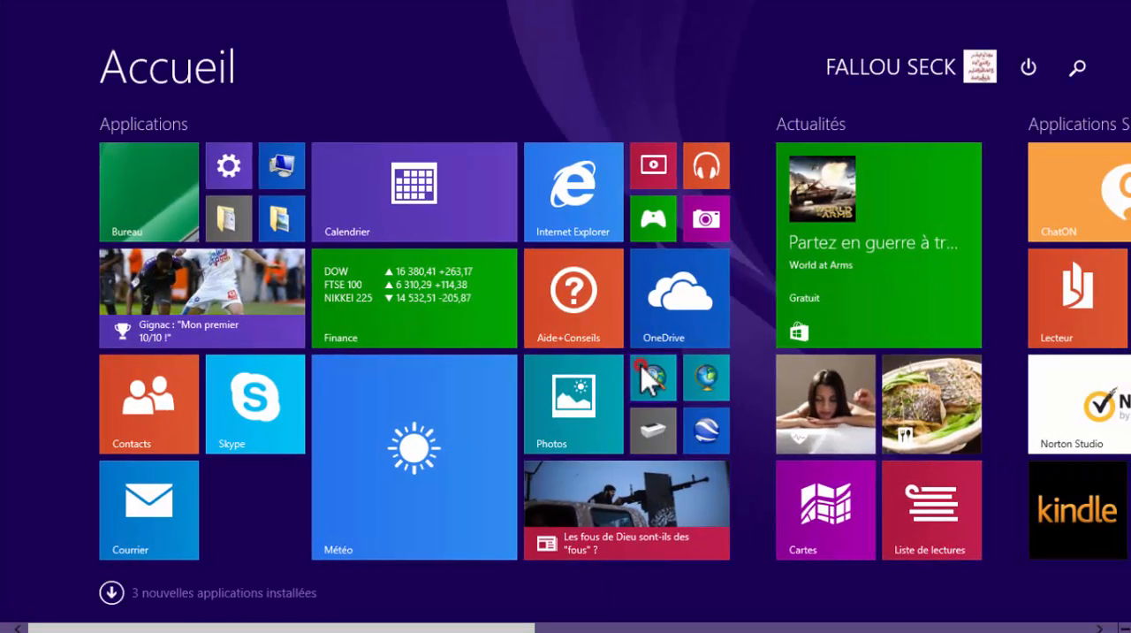
click(644, 371)
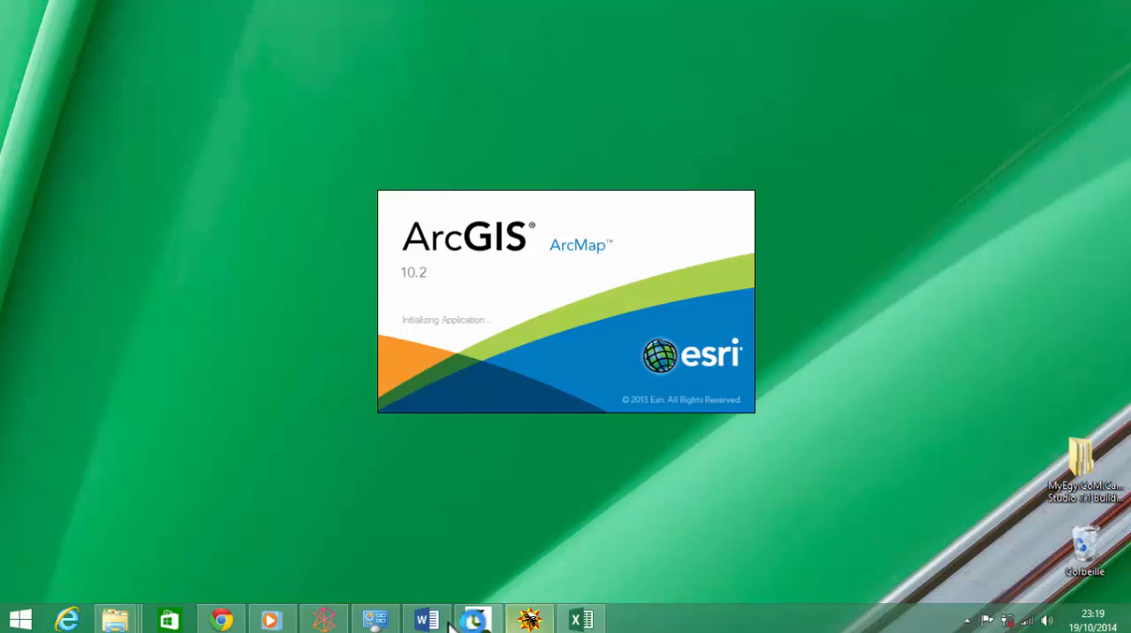
click(492, 621)
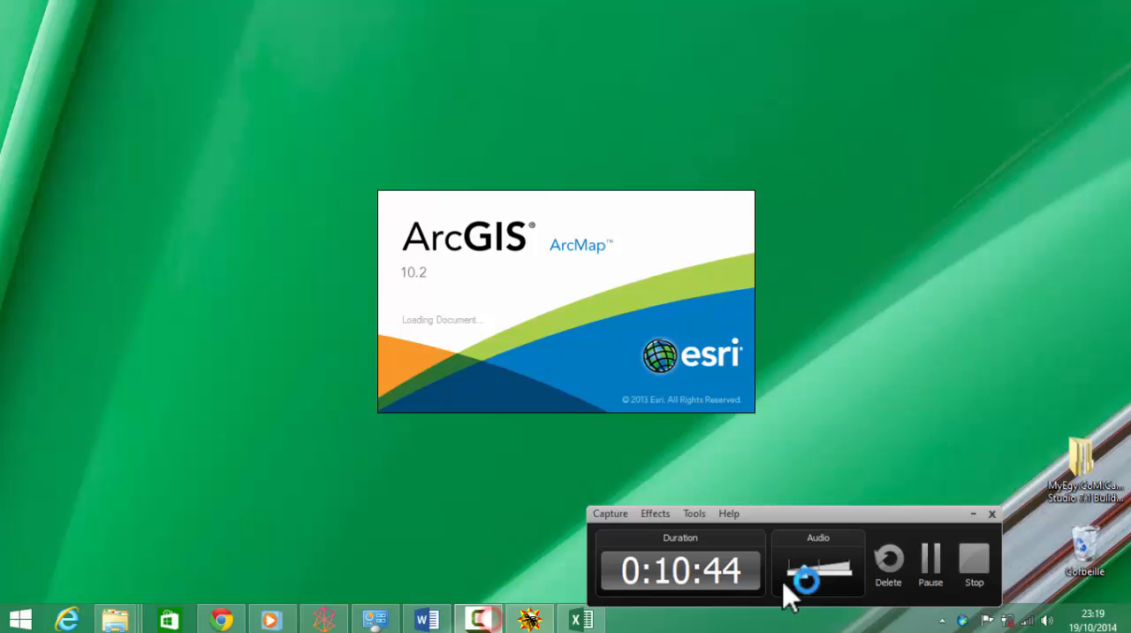
click(930, 565)
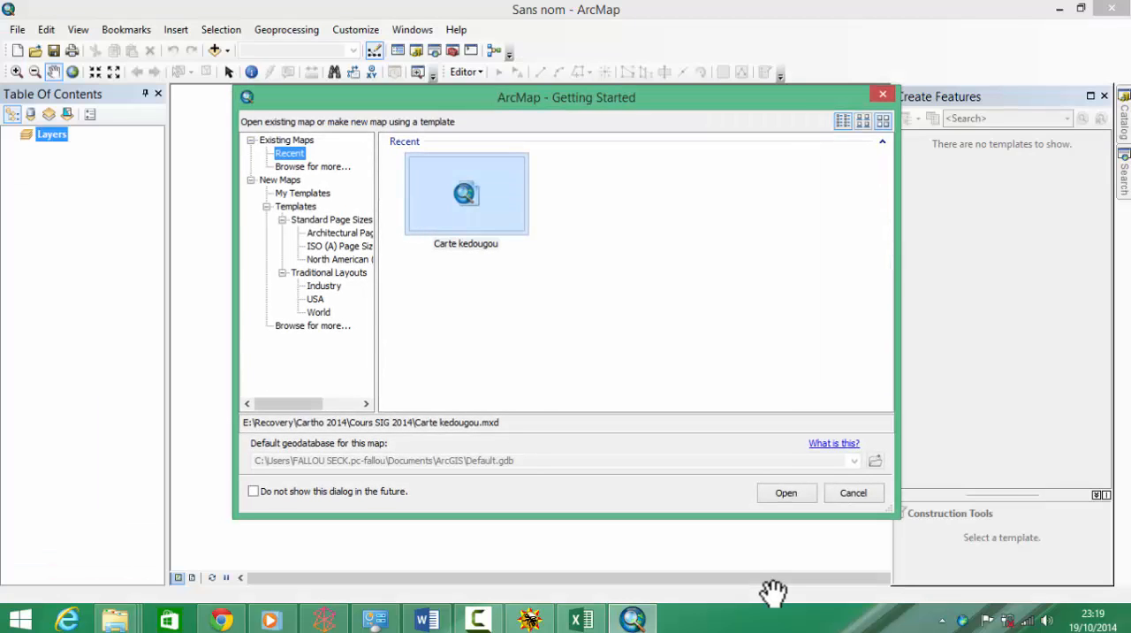
Step: Start a new map from the Blank Map template
click(270, 181)
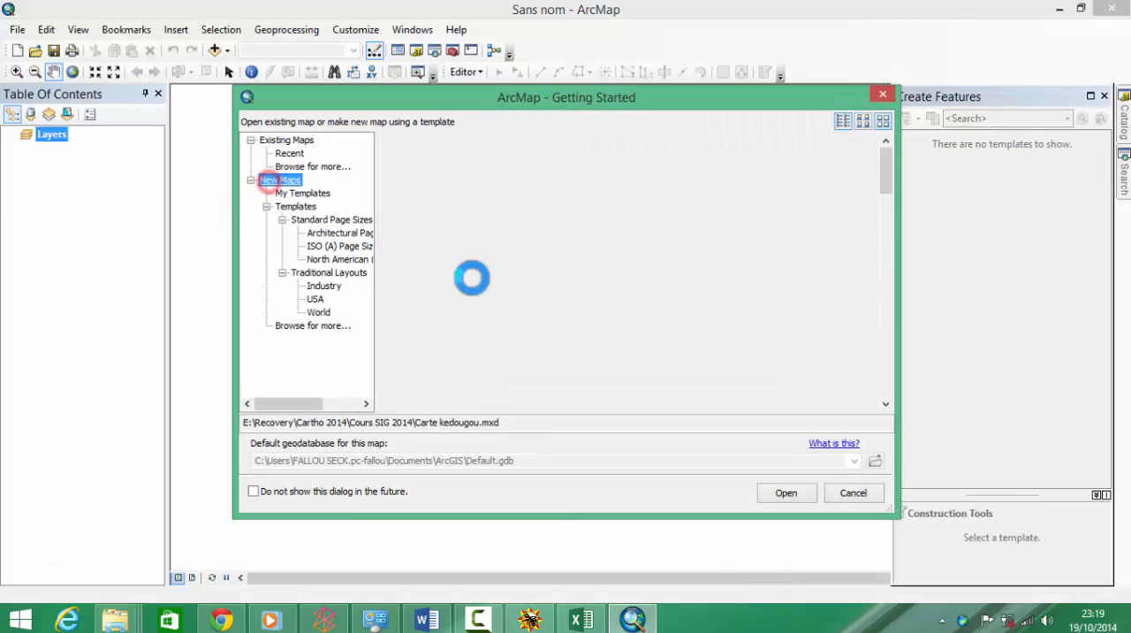
click(480, 209)
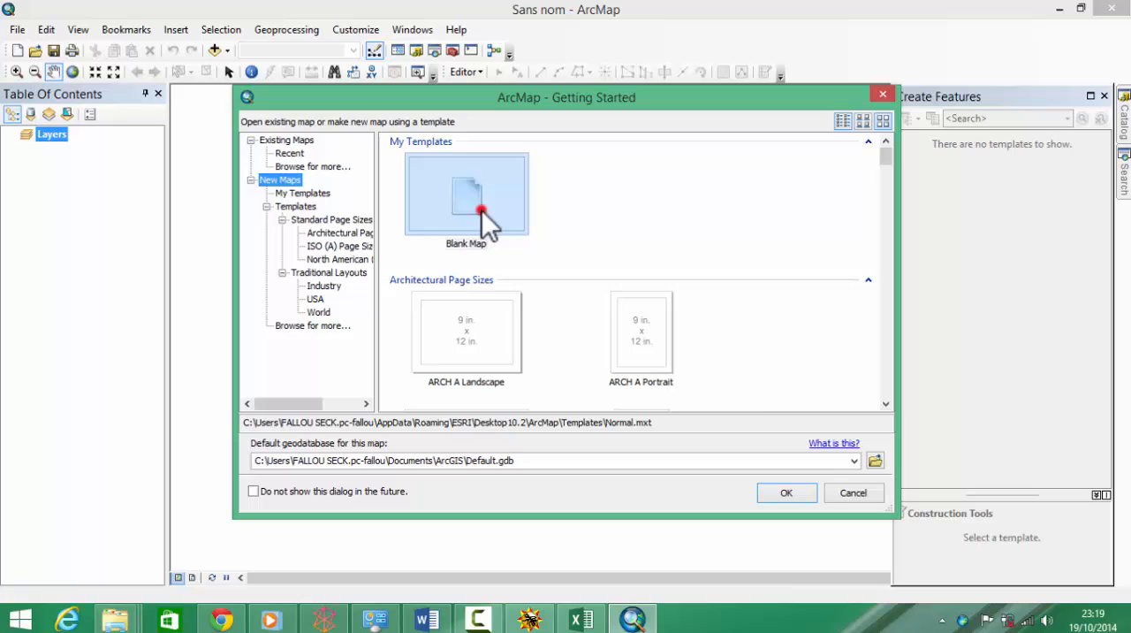
click(781, 491)
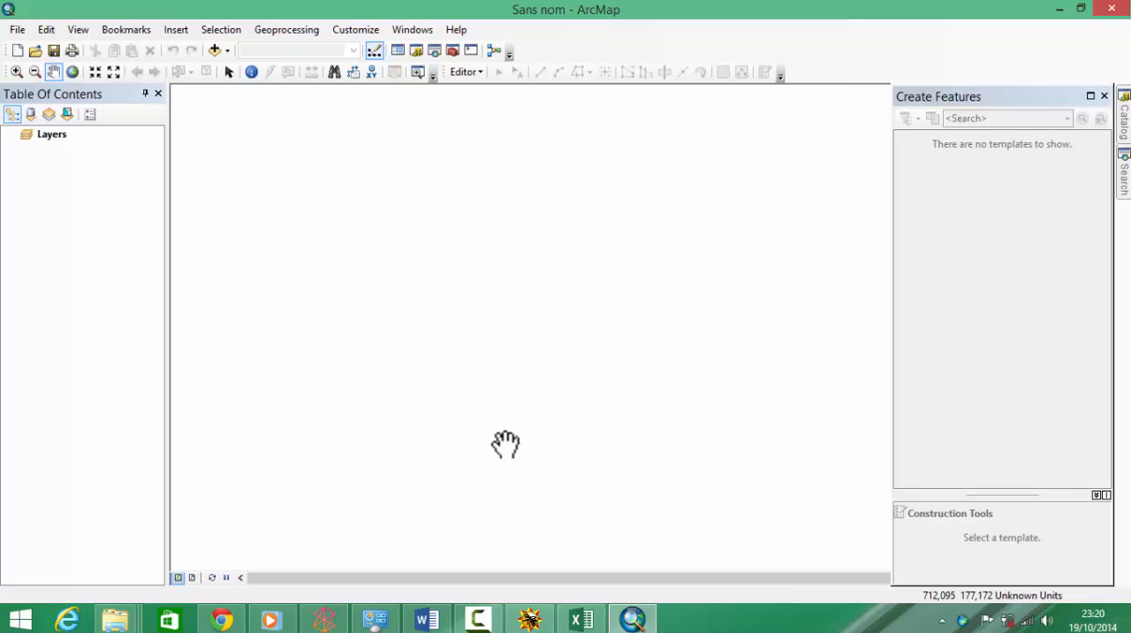
Step: Add the Exo_Gps_CATE.txt table to the map
click(215, 51)
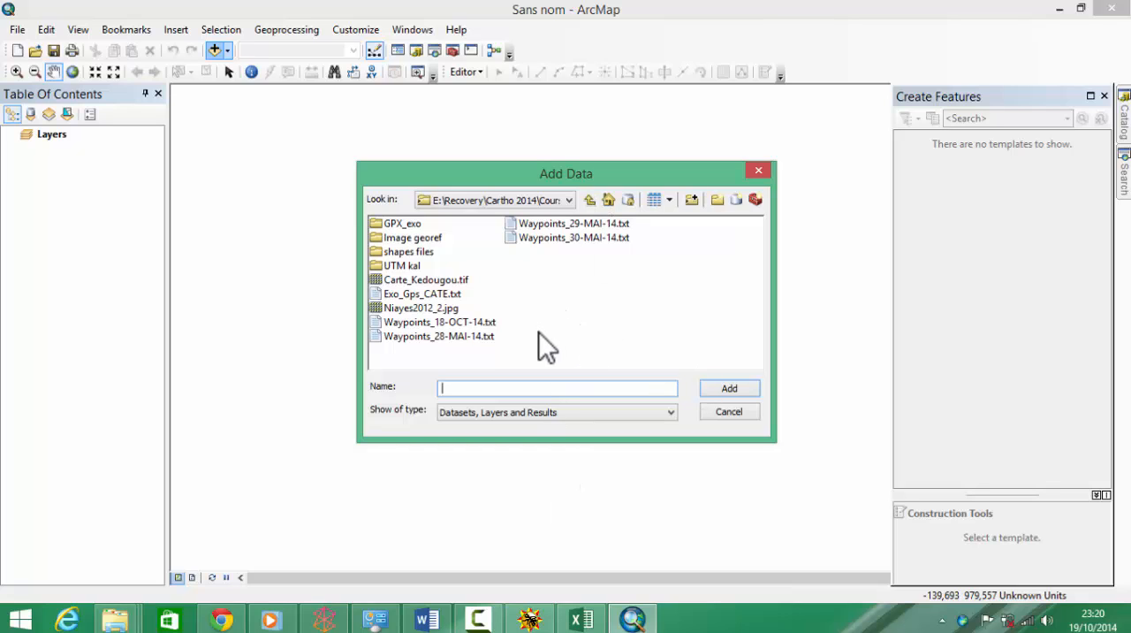
click(453, 296)
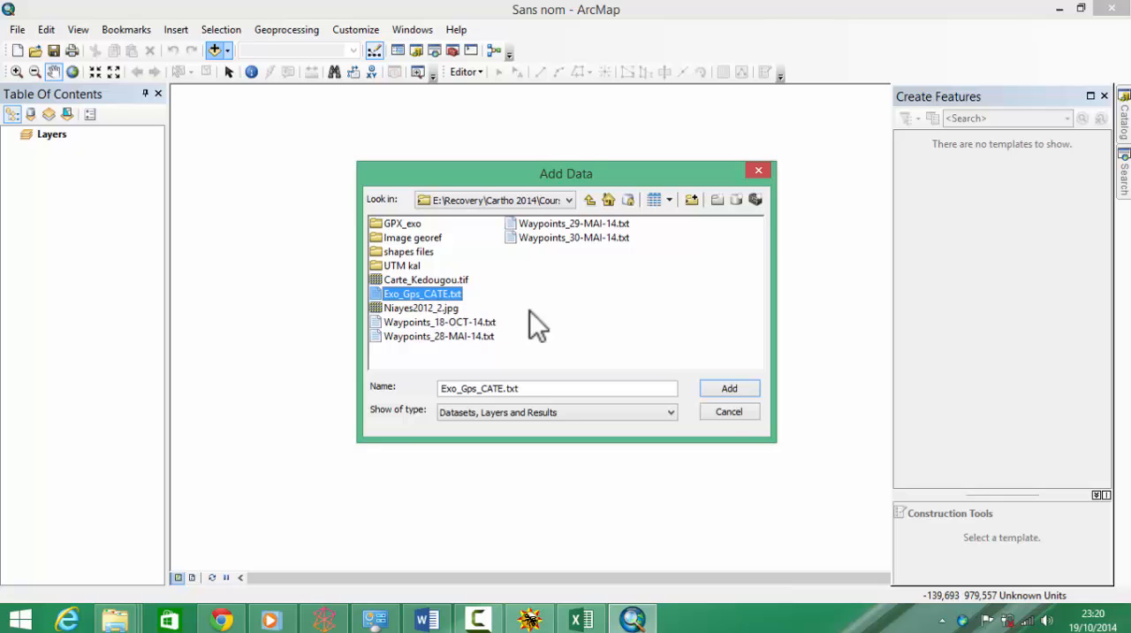
click(716, 389)
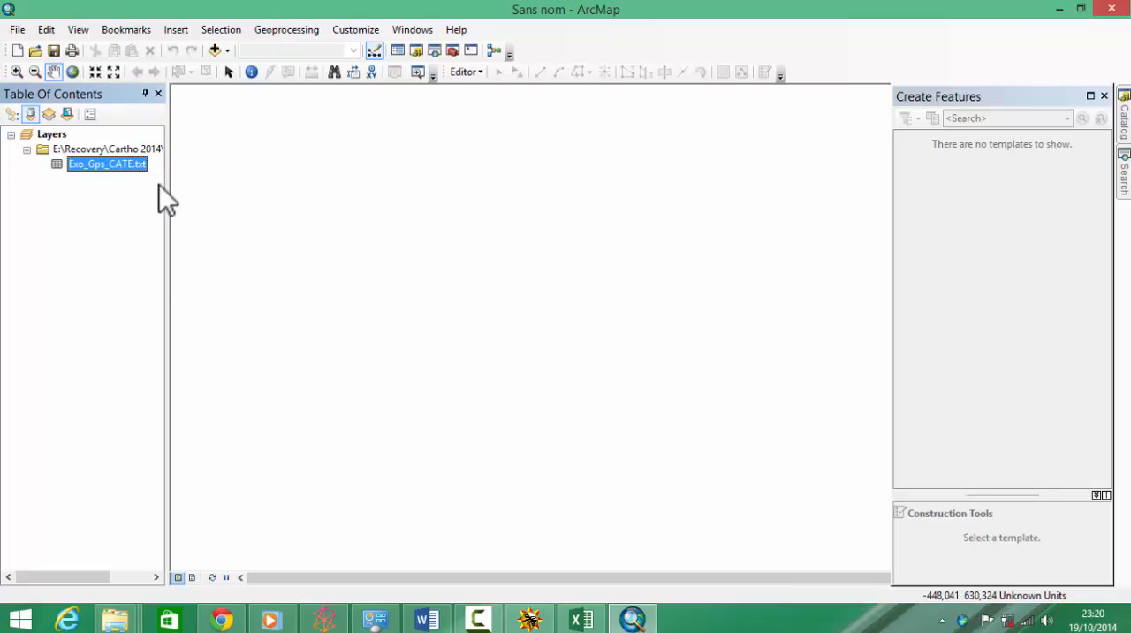
Step: Display the table's XY data using X, Y and Z as coordinate fields, accepting the Object-ID notice
right_click(95, 163)
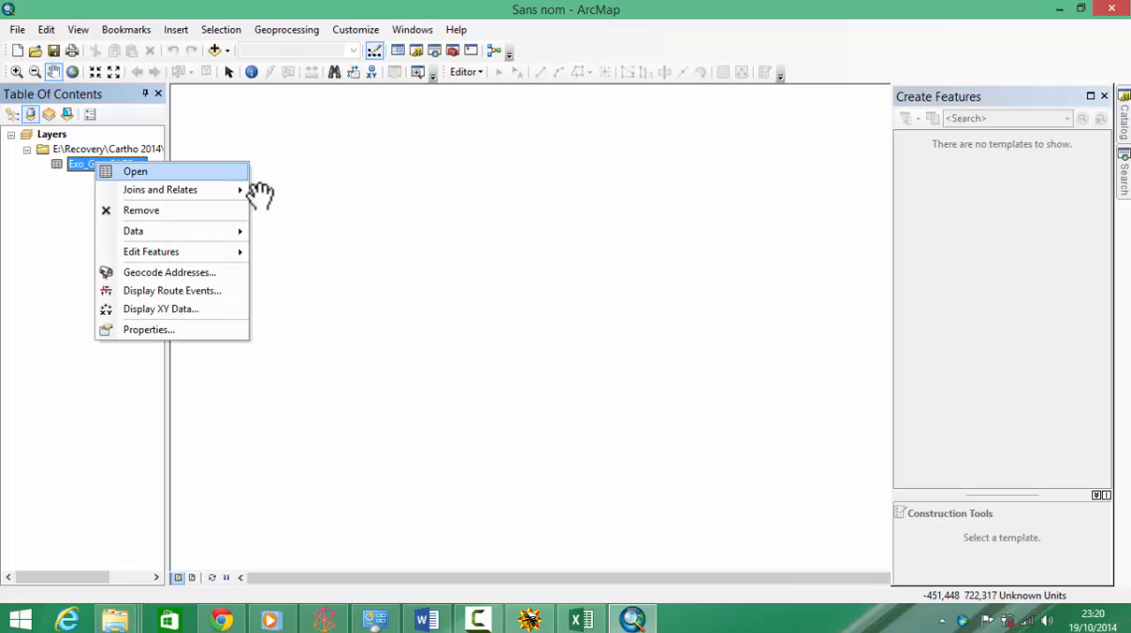
click(220, 309)
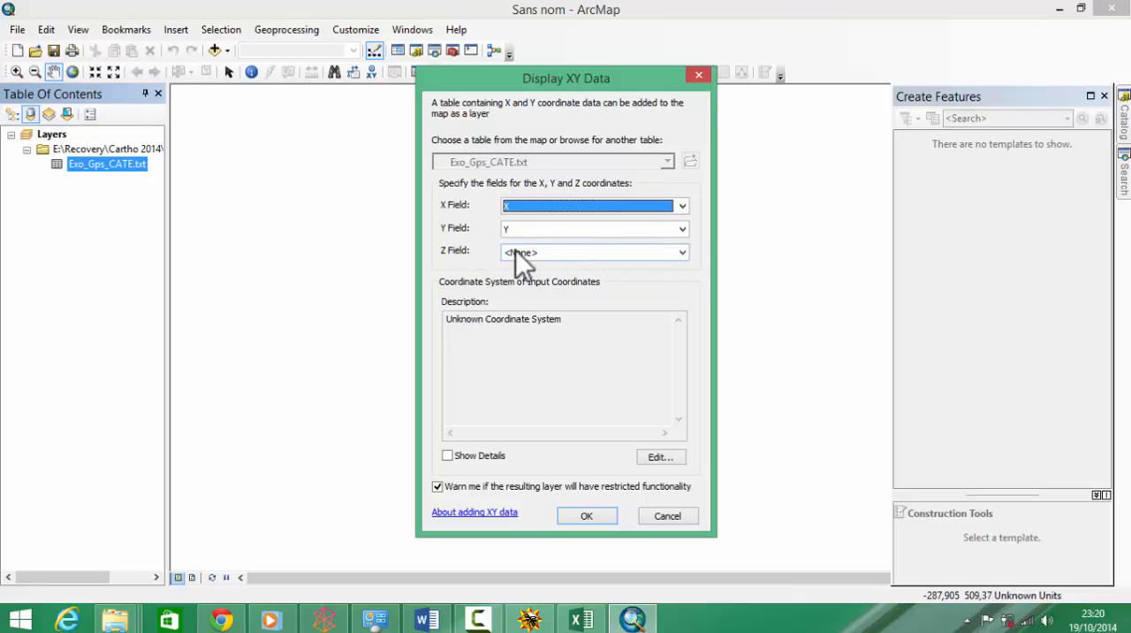
click(677, 253)
click(608, 297)
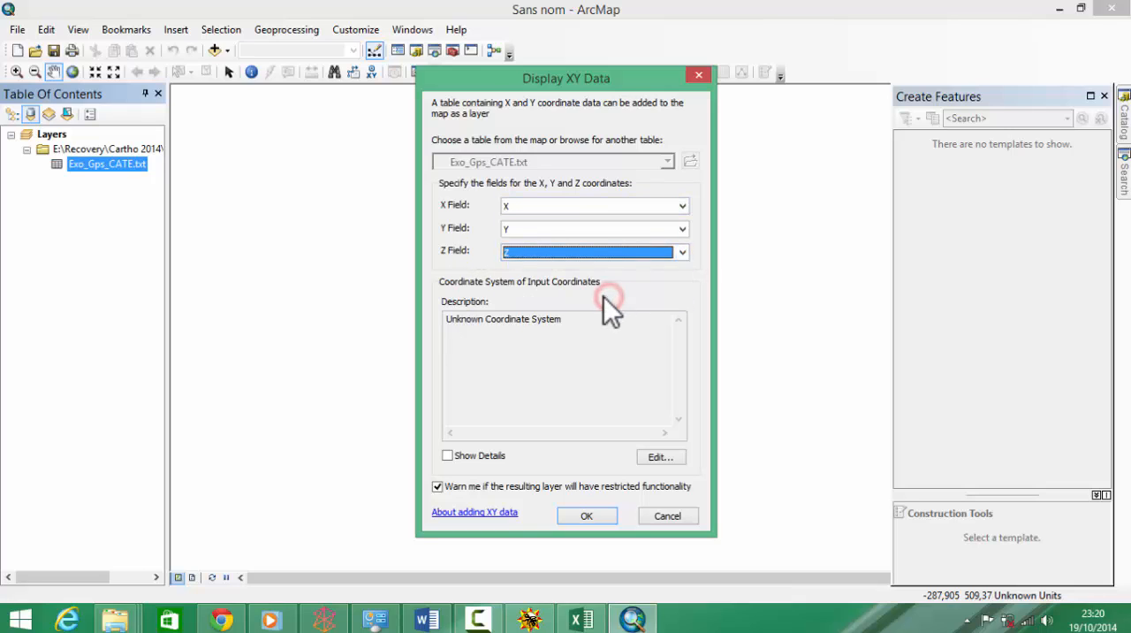
click(592, 518)
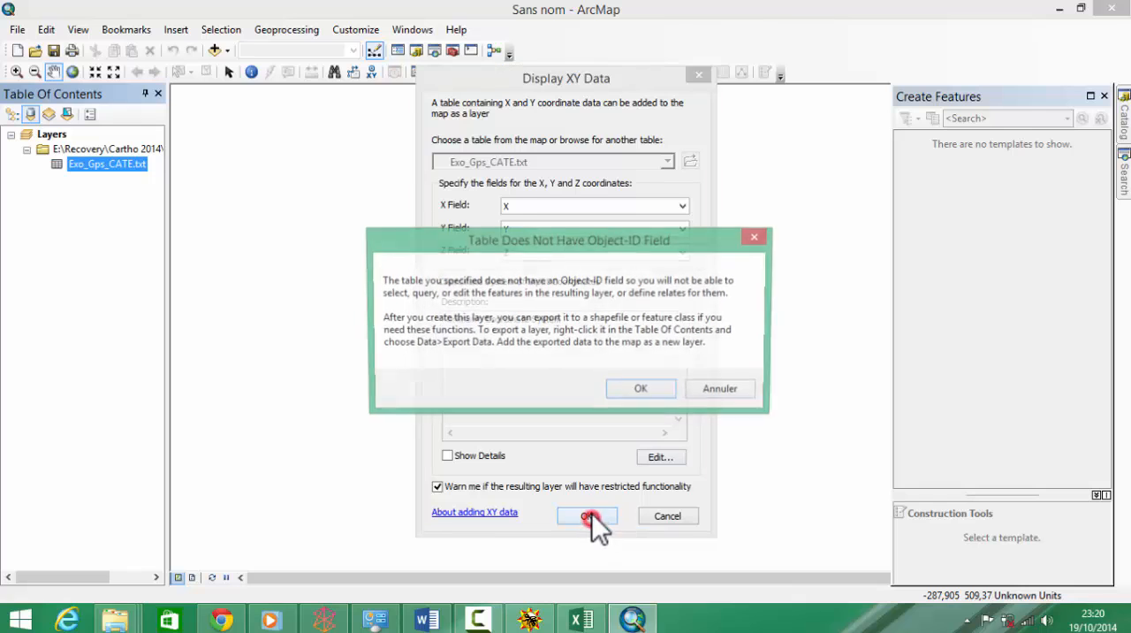
click(642, 388)
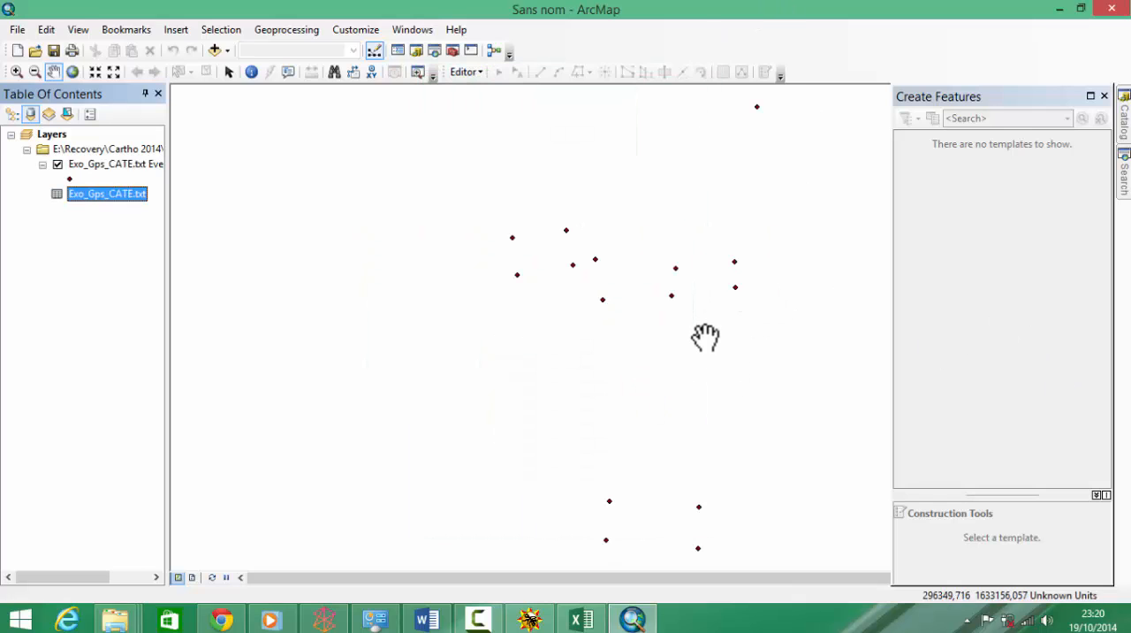
Step: Turn on labels for the Exo_Gps_CATE.txt Events point layer
scroll(705, 329, up, 2)
scroll(710, 326, up, 1)
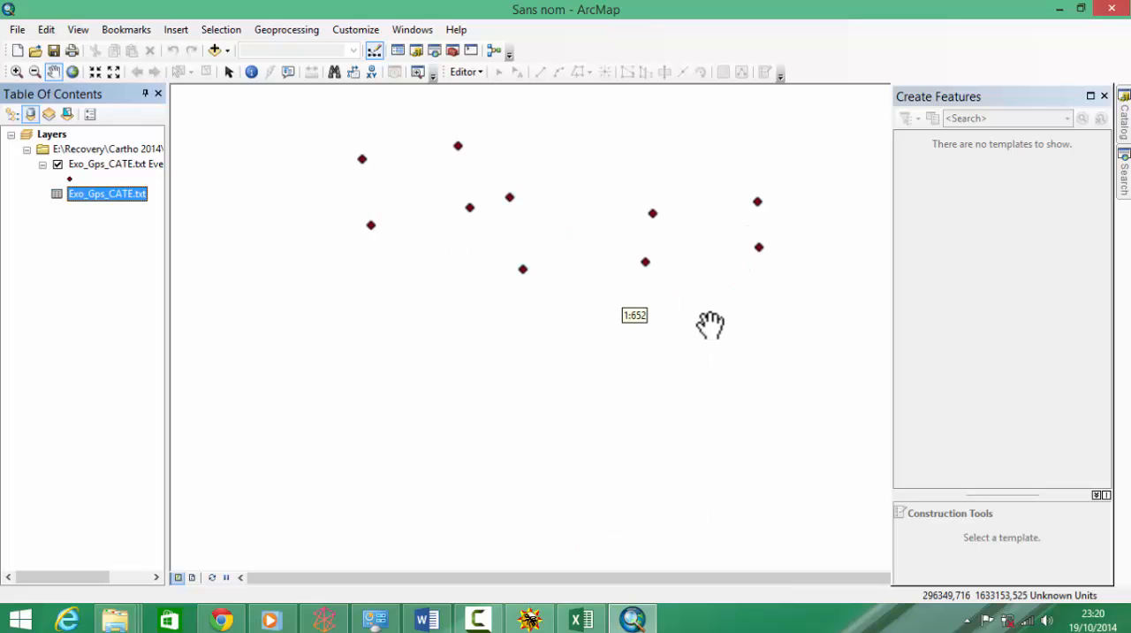
scroll(720, 320, down, 2)
scroll(719, 329, up, 2)
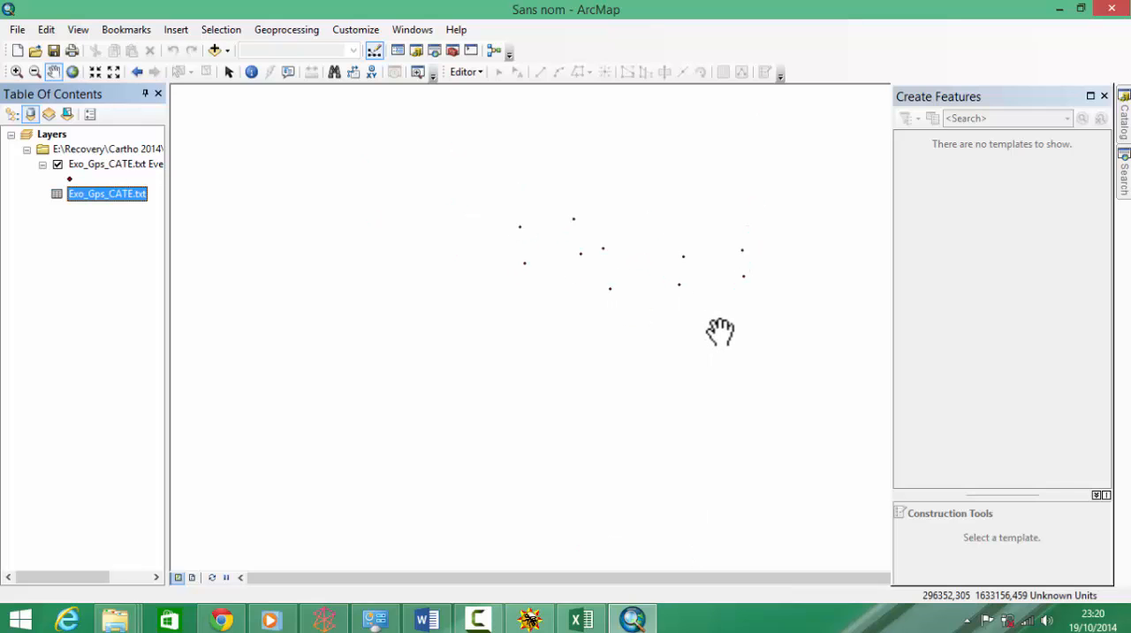
right_click(646, 260)
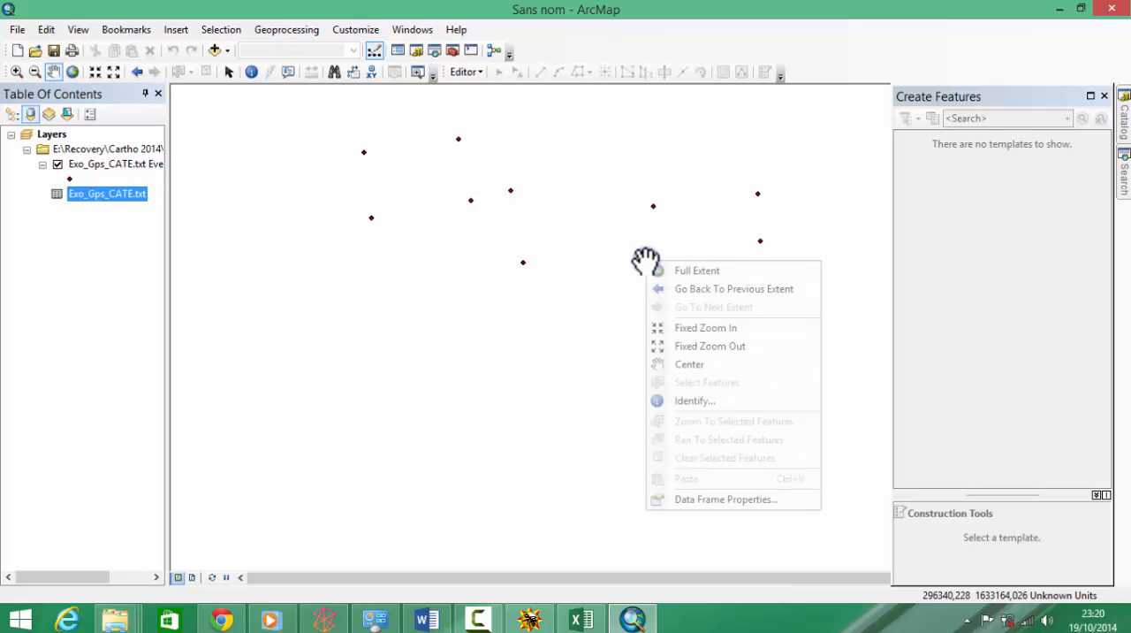
click(619, 266)
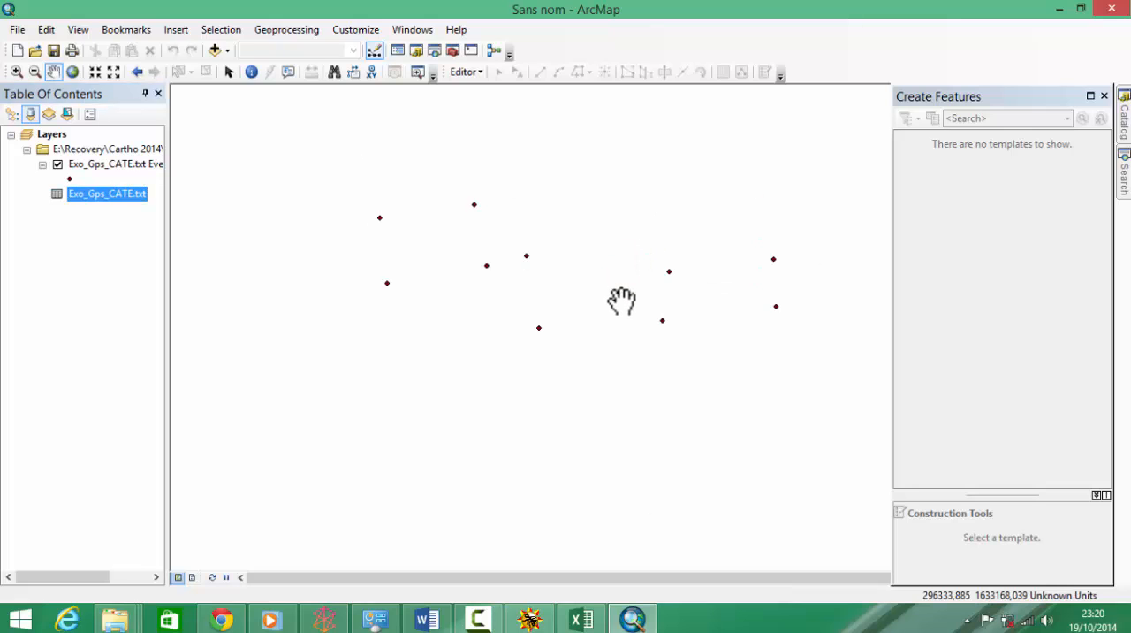
scroll(624, 295, up, 1)
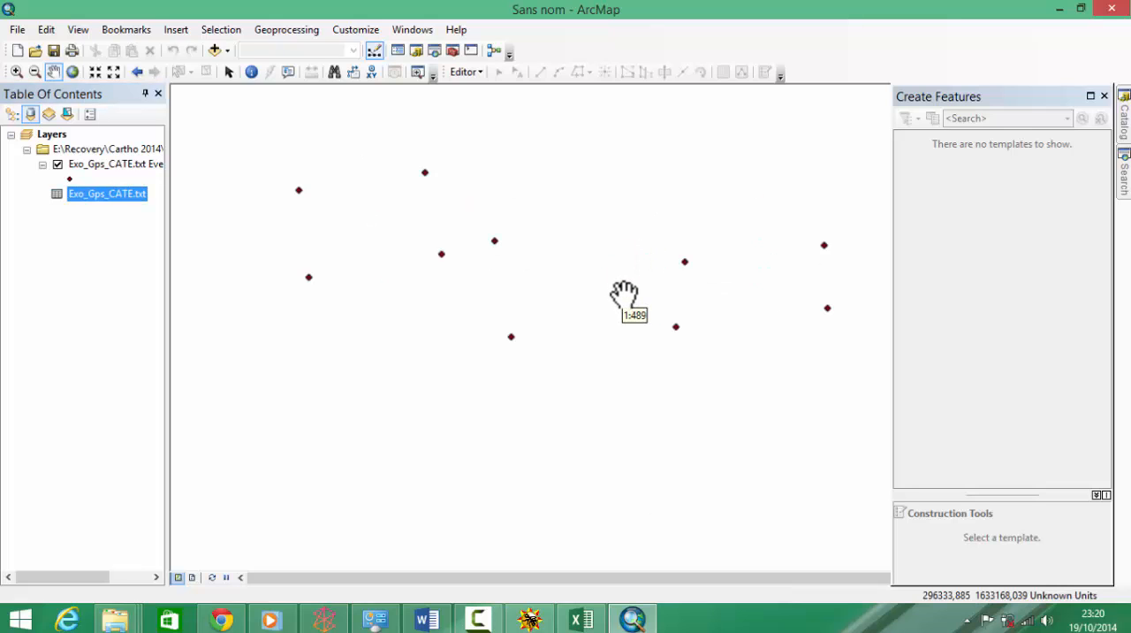
right_click(103, 165)
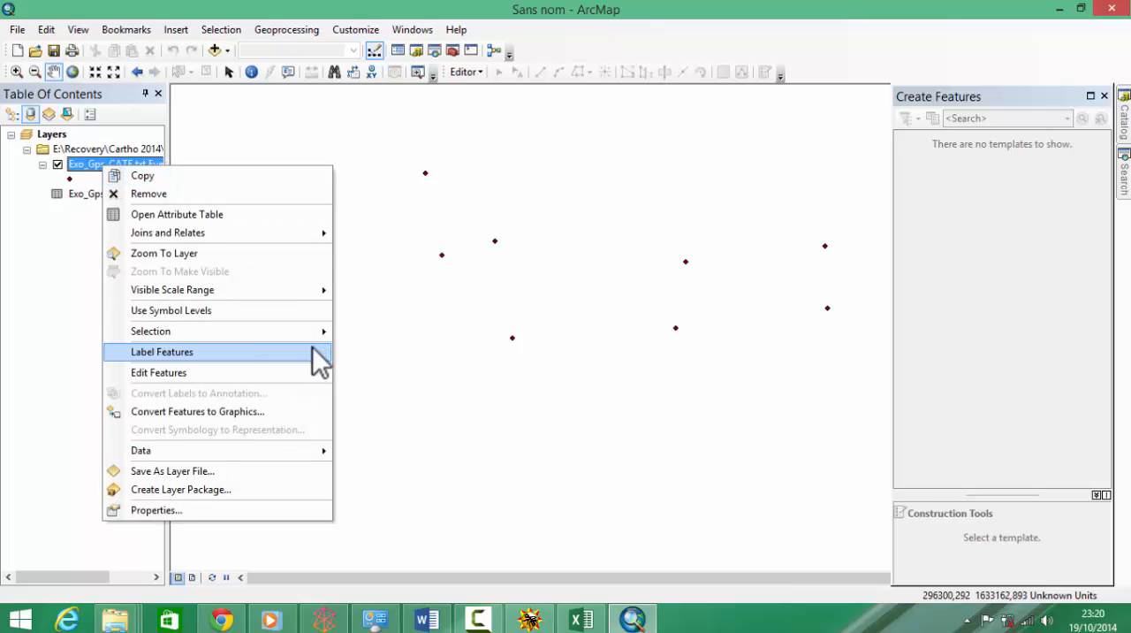
click(177, 353)
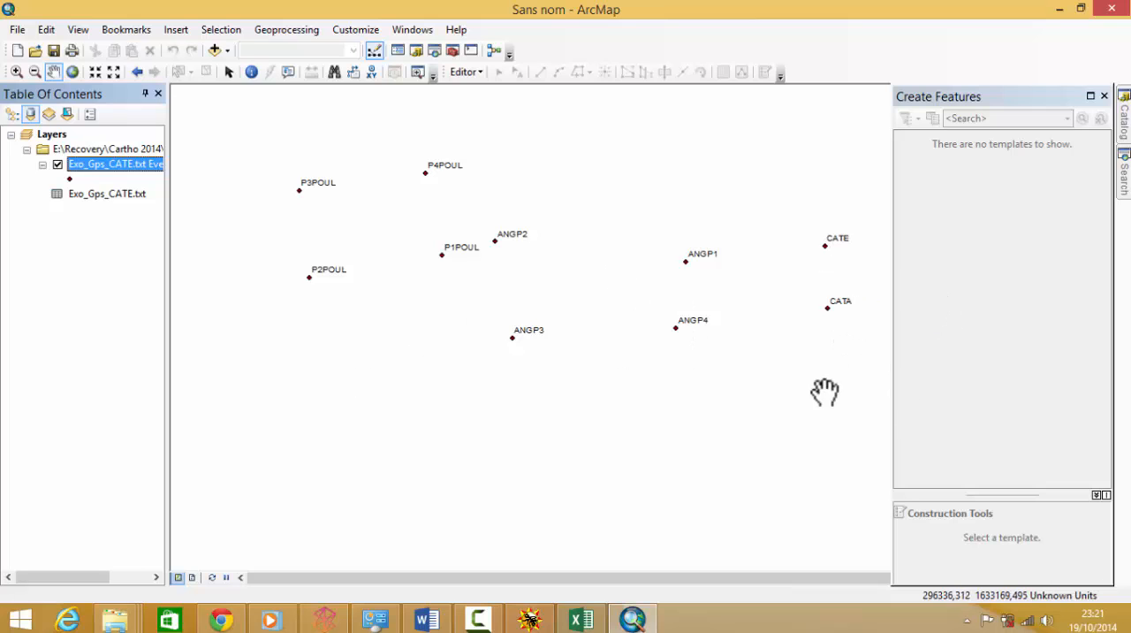
scroll(744, 345, down, 2)
scroll(744, 345, up, 2)
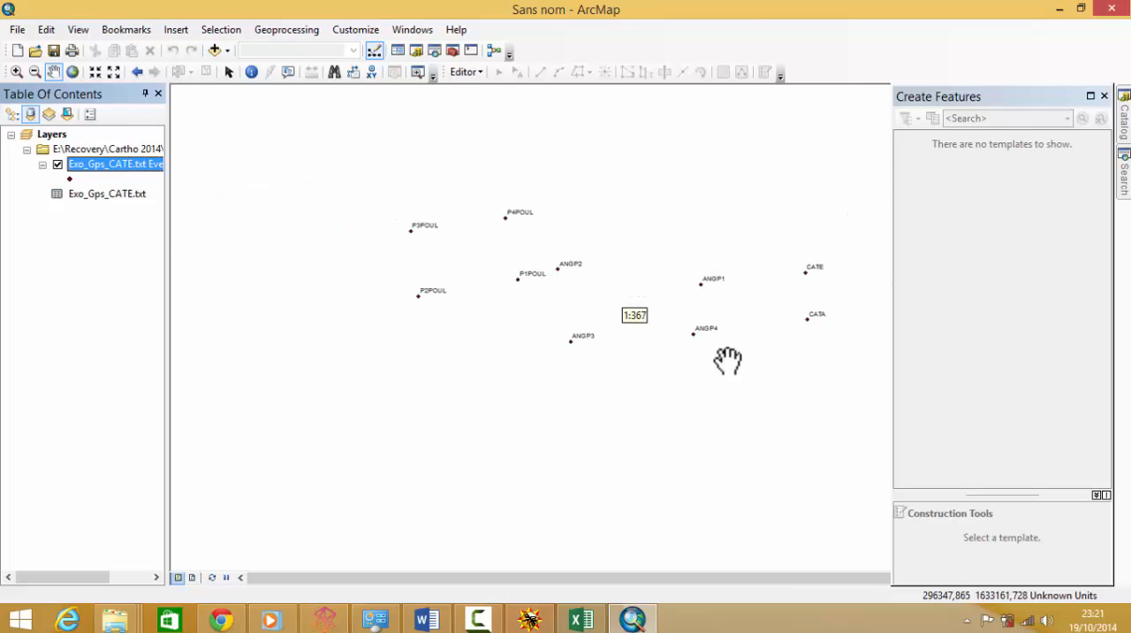
click(328, 579)
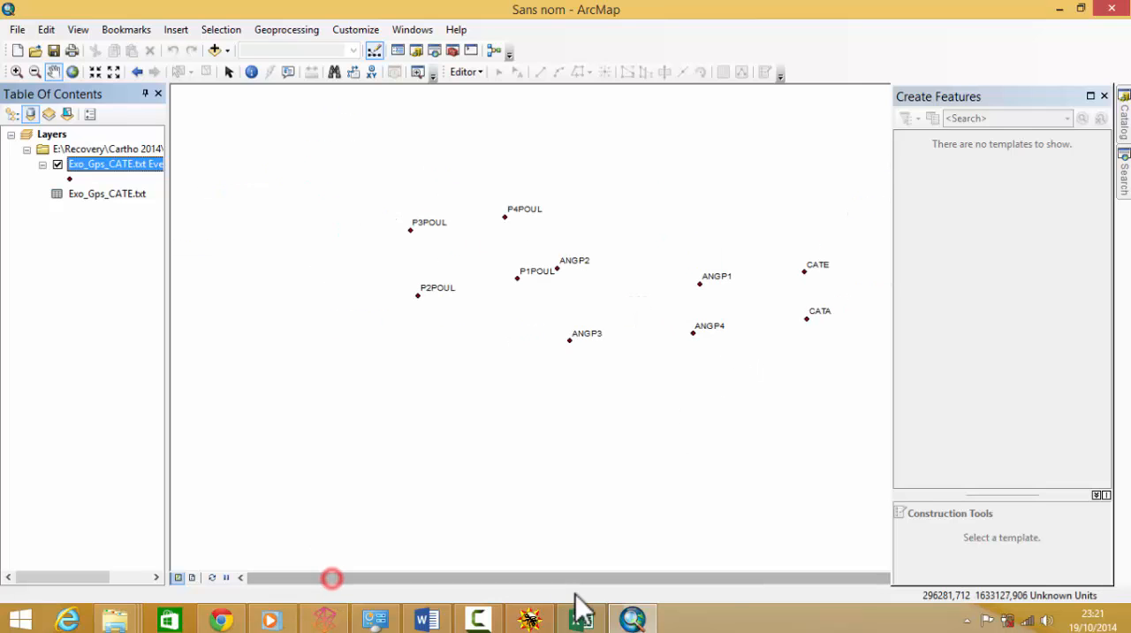
click(571, 581)
click(801, 583)
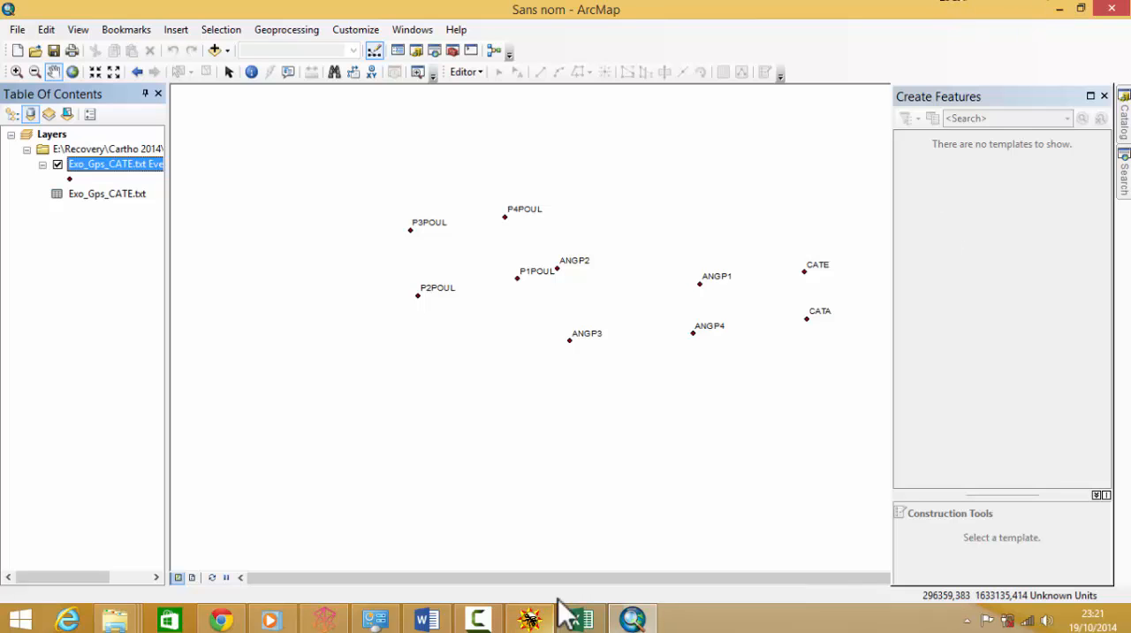
click(500, 622)
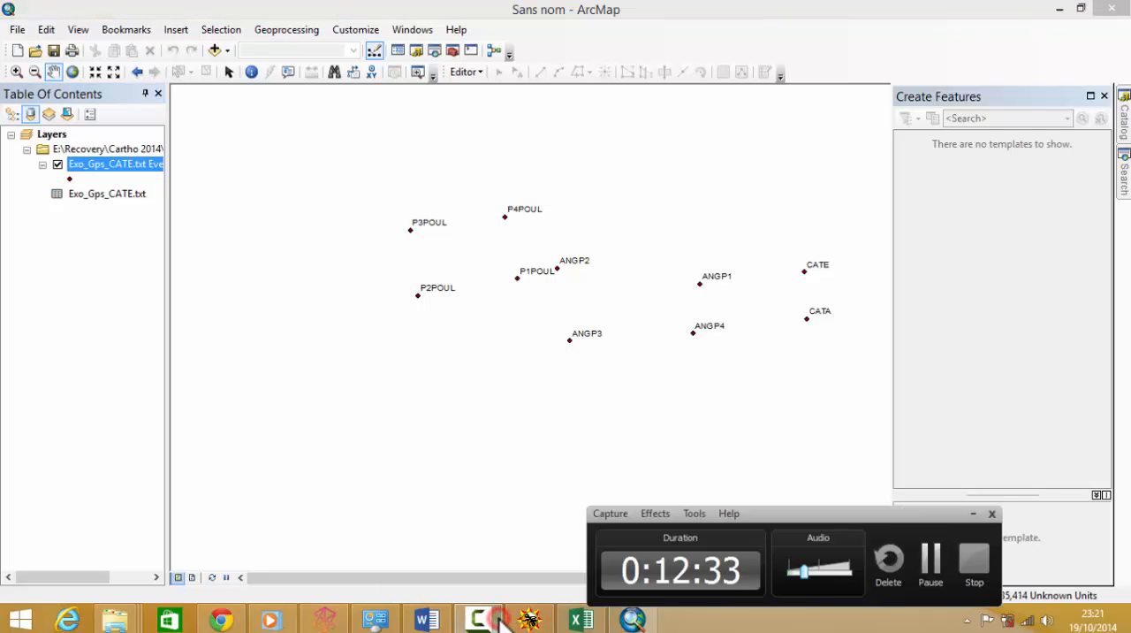